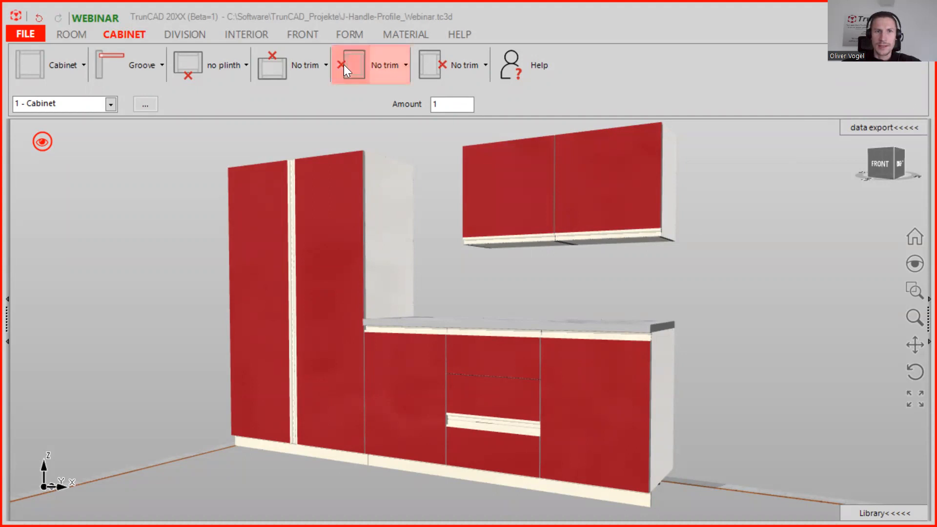
Open the free tutorial website from the help section.
click(390, 38)
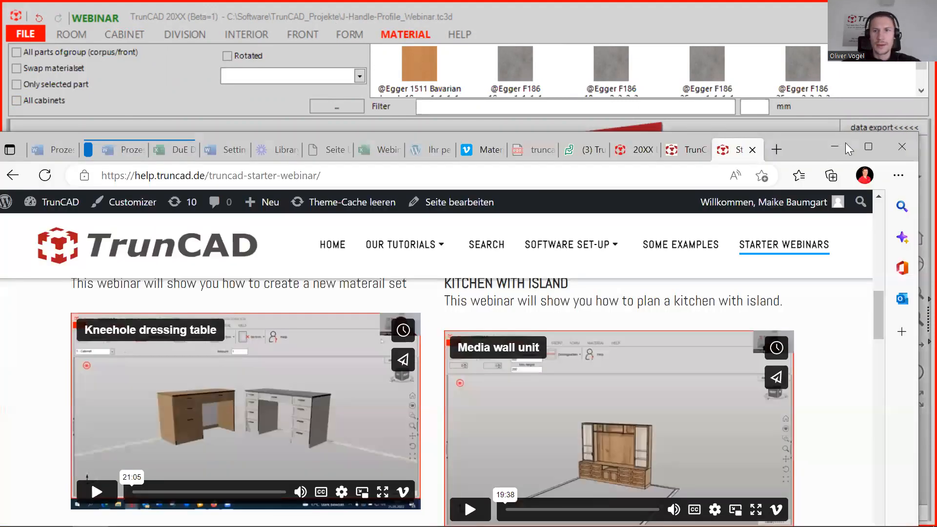
click(844, 145)
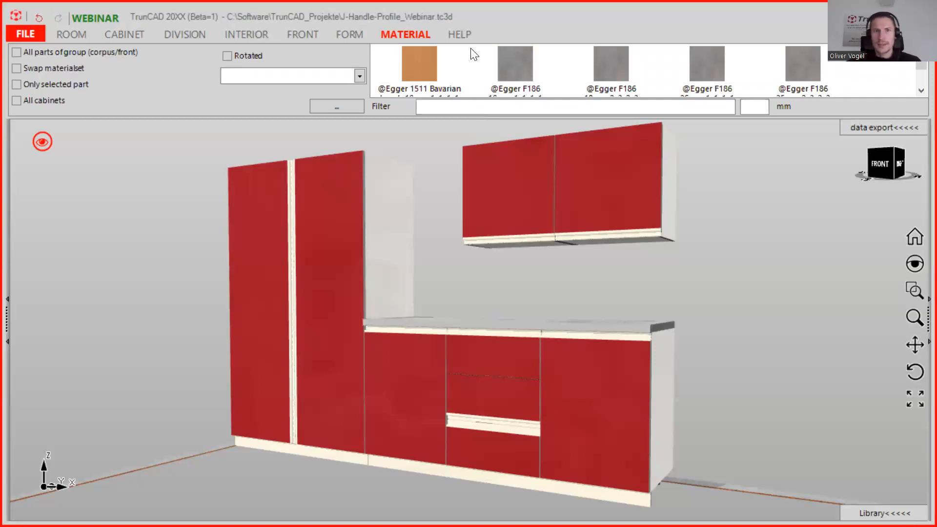
click(459, 35)
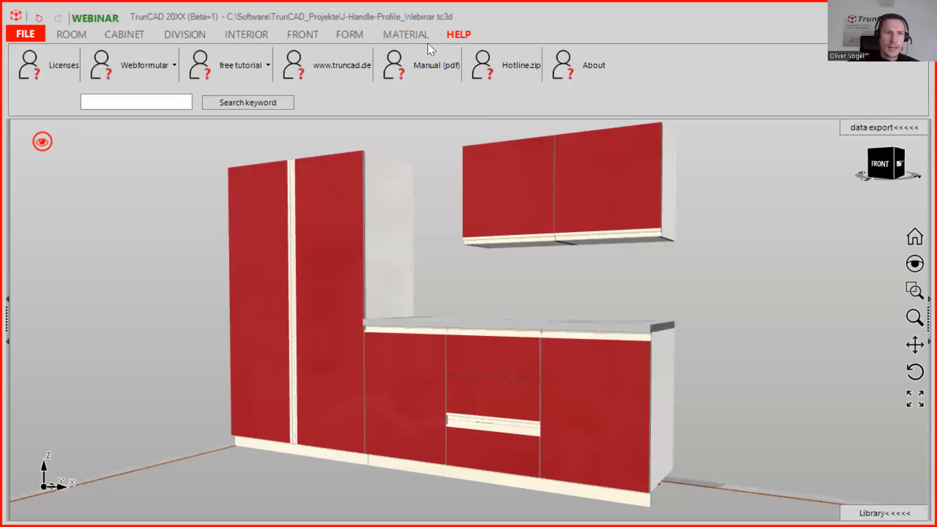
click(241, 64)
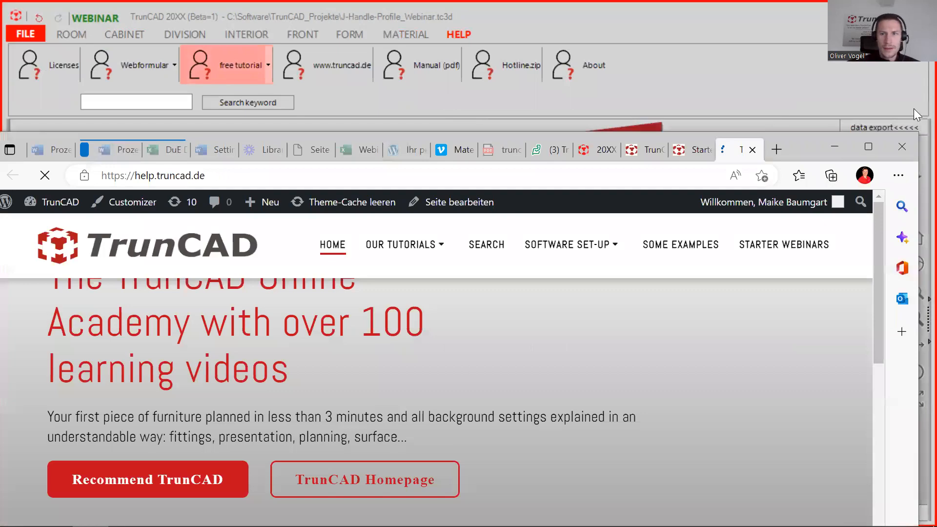
Browse the Starter Webinars page of the tutorial website.
click(870, 146)
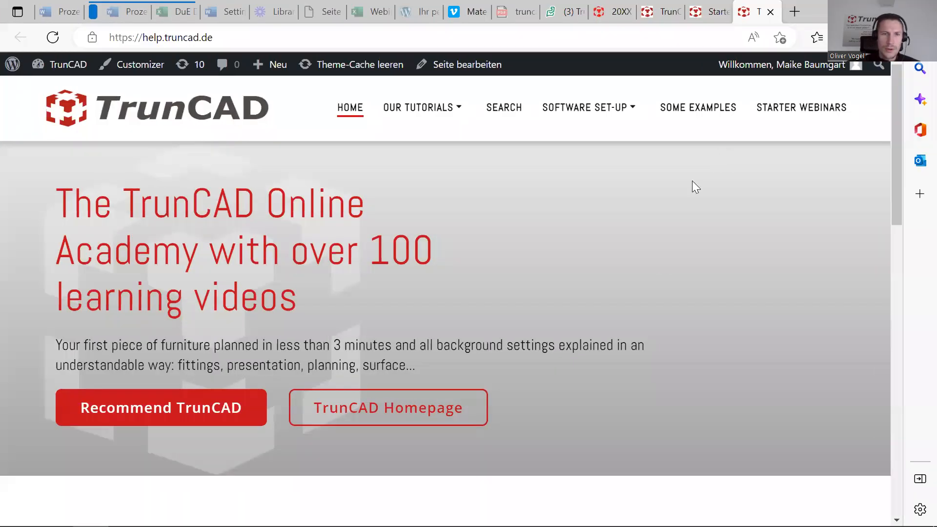
click(803, 114)
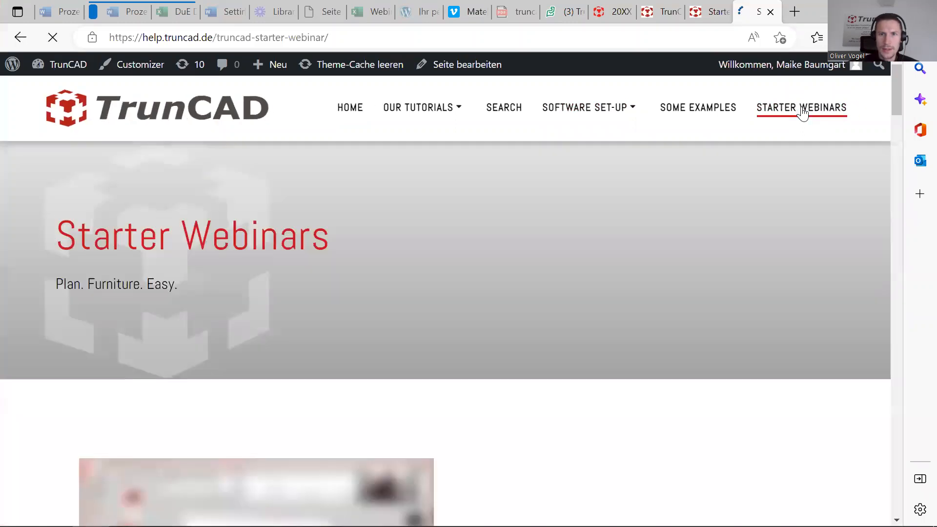
scroll(511, 293, down, 4)
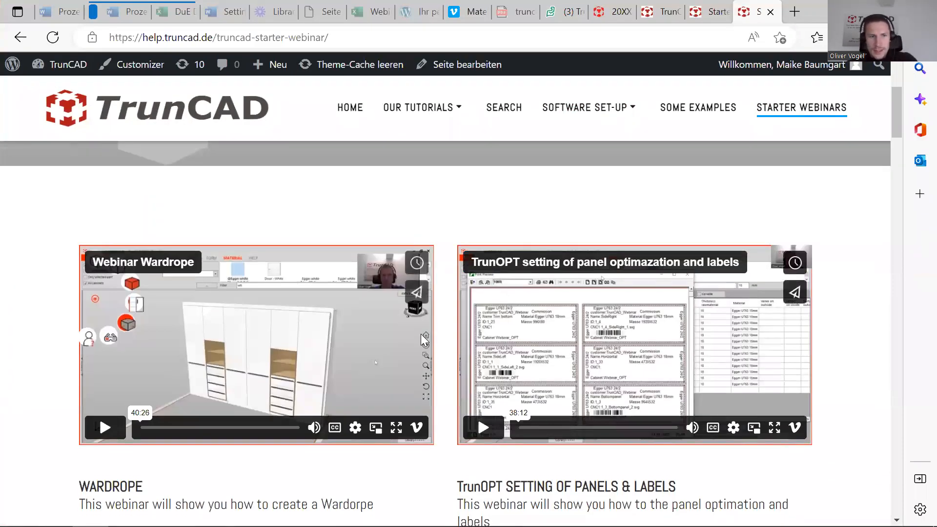
scroll(420, 334, down, 5)
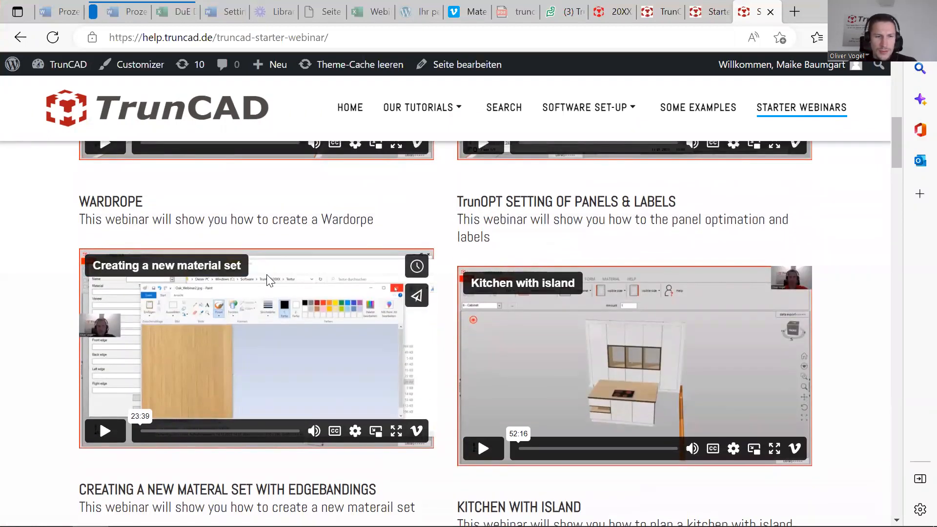
scroll(266, 275, down, 1)
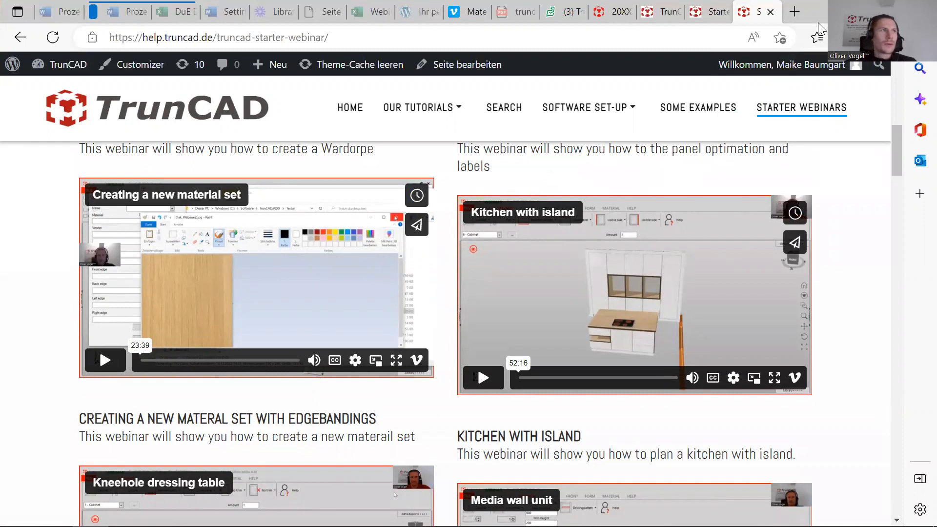
Close the browser and switch to the project containing the room with a single tall cabinet.
click(854, 11)
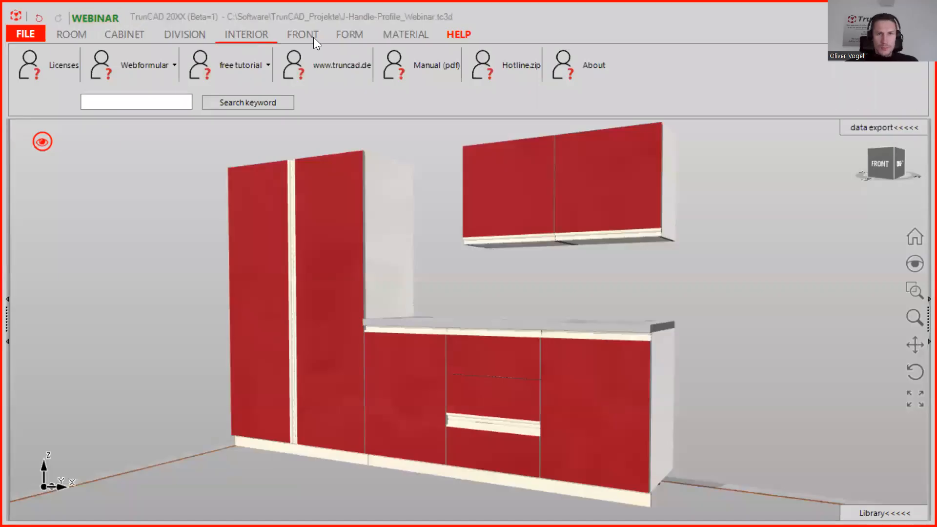
click(892, 12)
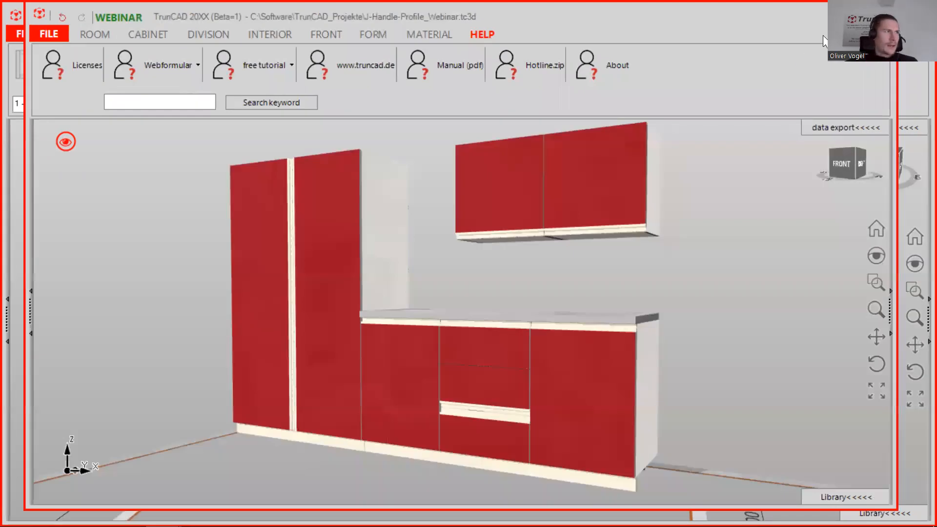
click(844, 12)
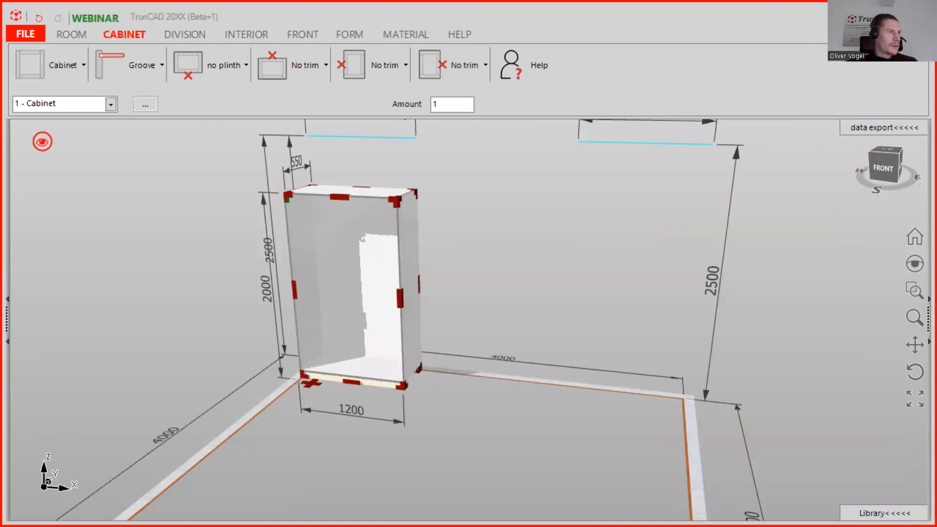
middle_drag(492, 256, 477, 284)
scroll(490, 287, down, 1)
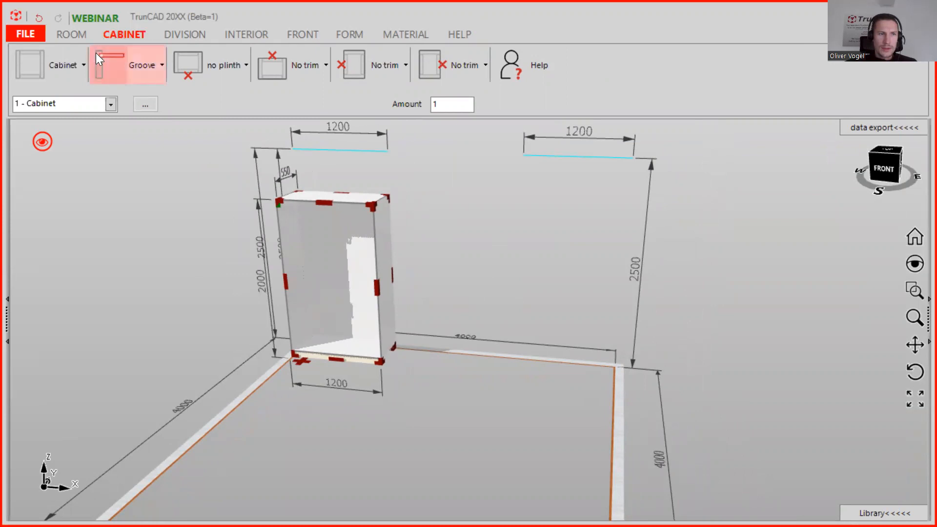
Insert a second cabinet, 1800 wide and 940 high, next to the tall cabinet.
click(78, 61)
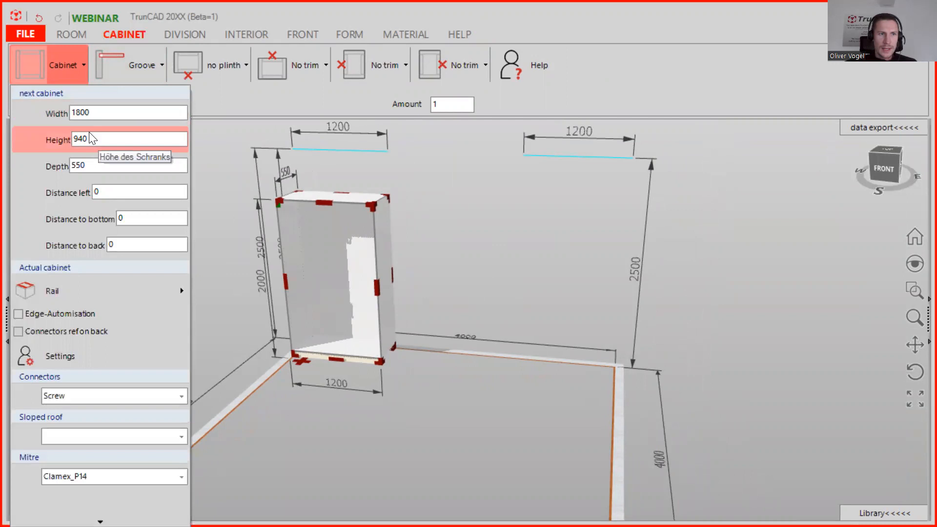
middle_drag(475, 264, 462, 275)
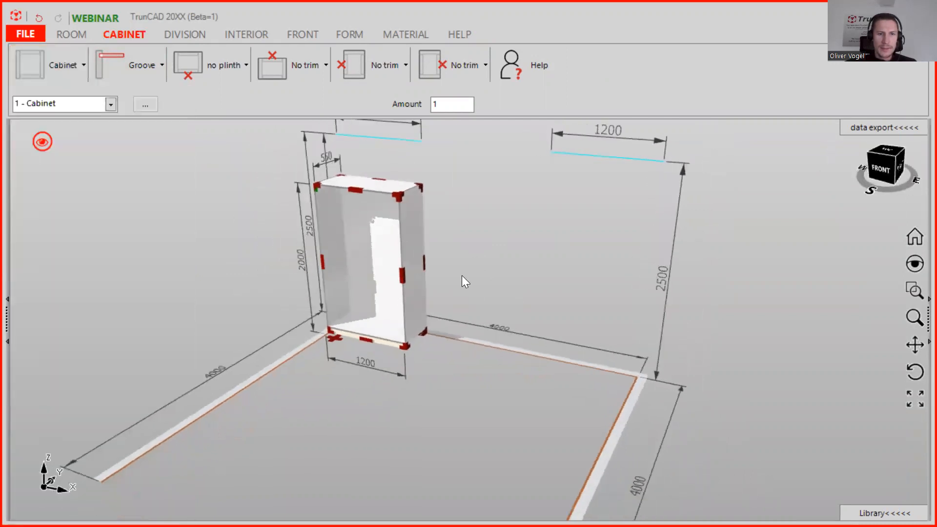
scroll(477, 284, up, 3)
scroll(478, 284, up, 3)
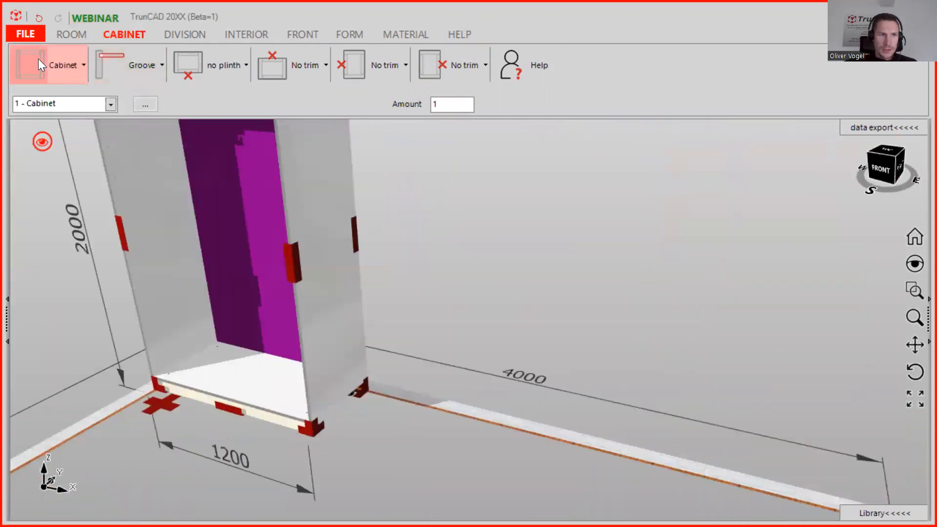
drag(111, 116, 360, 397)
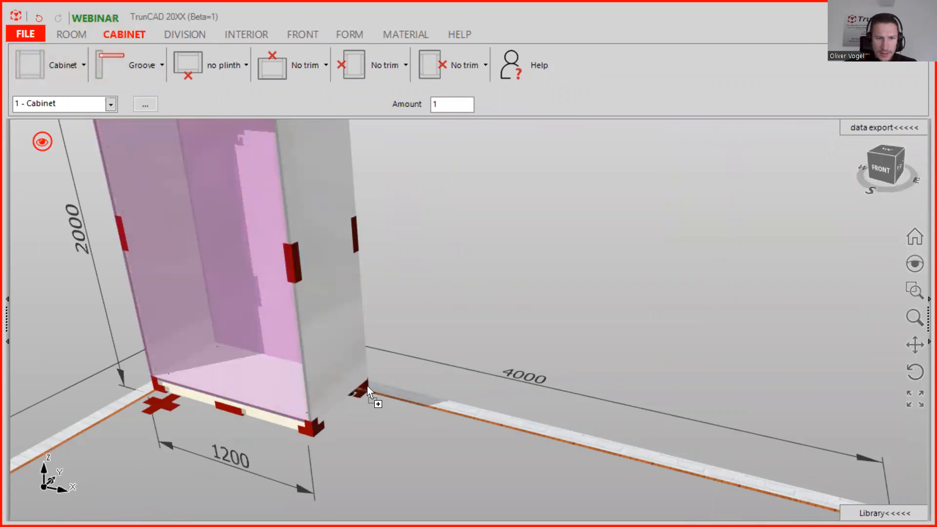
drag(368, 386, 367, 385)
scroll(461, 216, down, 3)
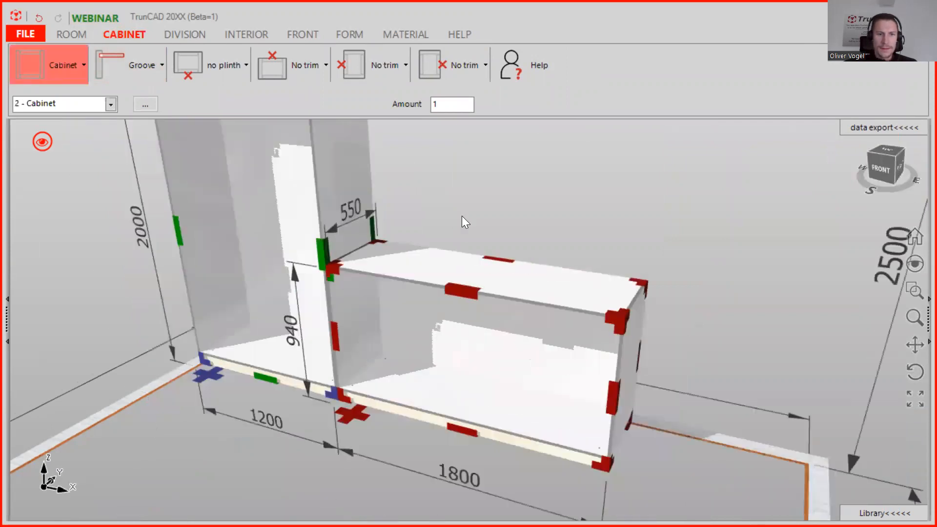
Set the next cabinet's width to 1200, height to 600 and depth to 350.
middle_drag(462, 216, 470, 275)
scroll(444, 217, up, 2)
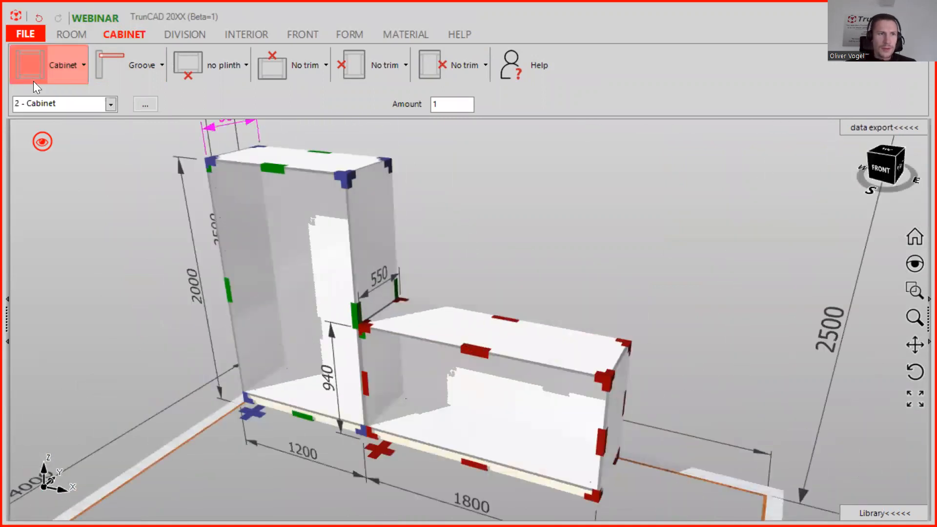
click(68, 65)
double_click(101, 112)
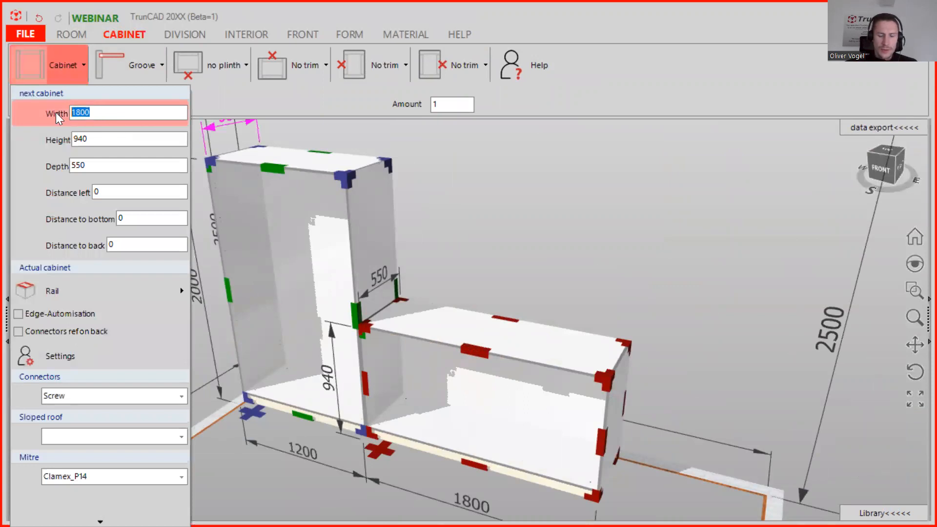
text(1200)
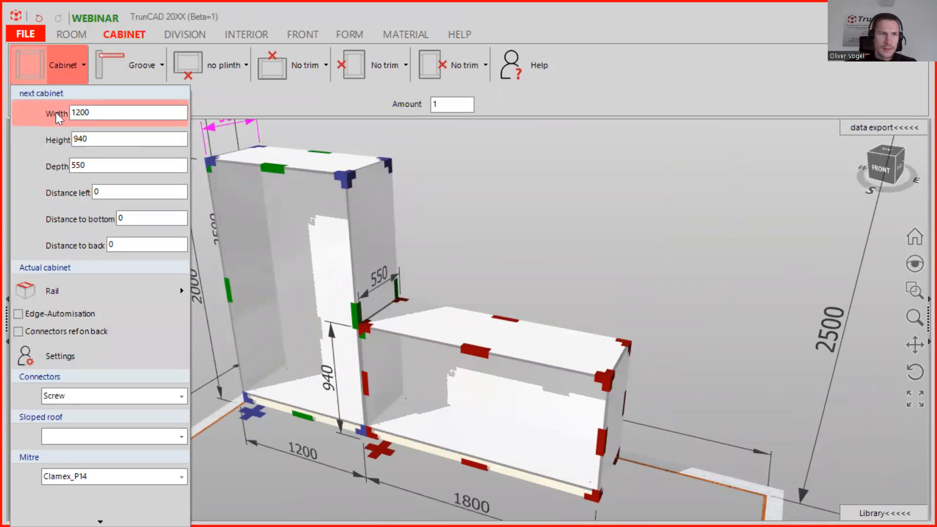
drag(94, 138, 41, 138)
text(600)
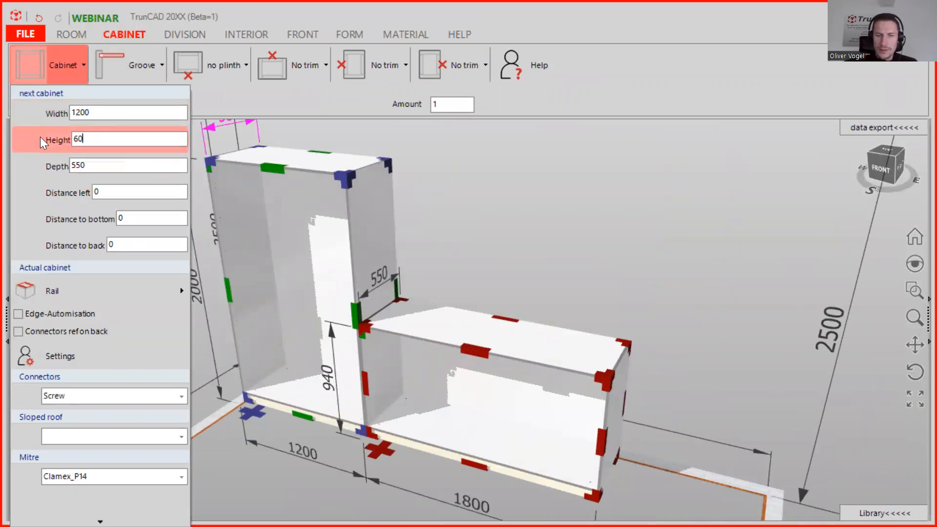
drag(99, 165, 43, 166)
text(350)
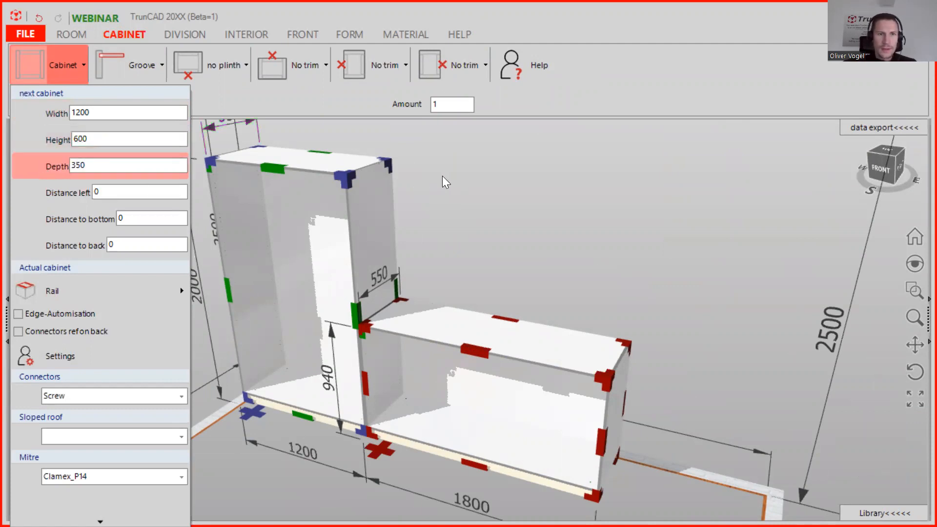
click(422, 158)
Place the new 1200 x 600 x 350 wall cabinet at the top corner of the tall cabinet.
scroll(428, 158, up, 5)
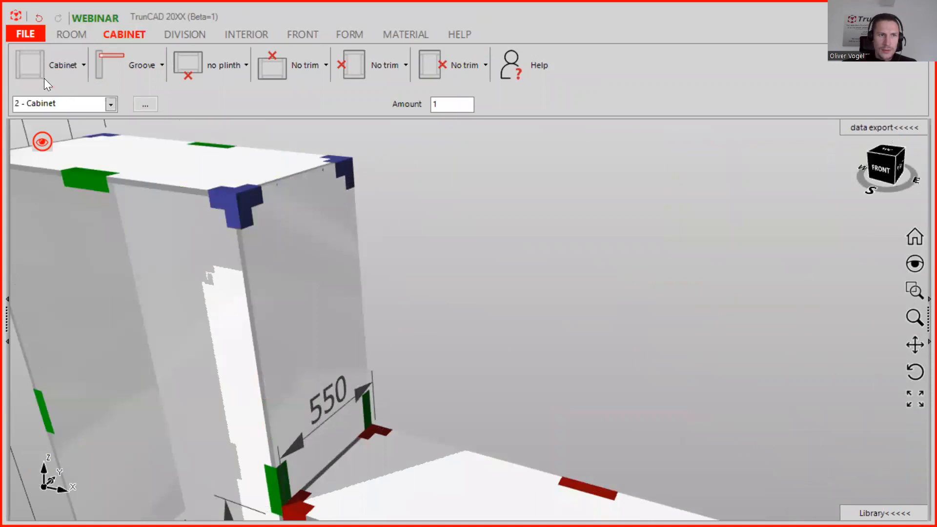
click(31, 66)
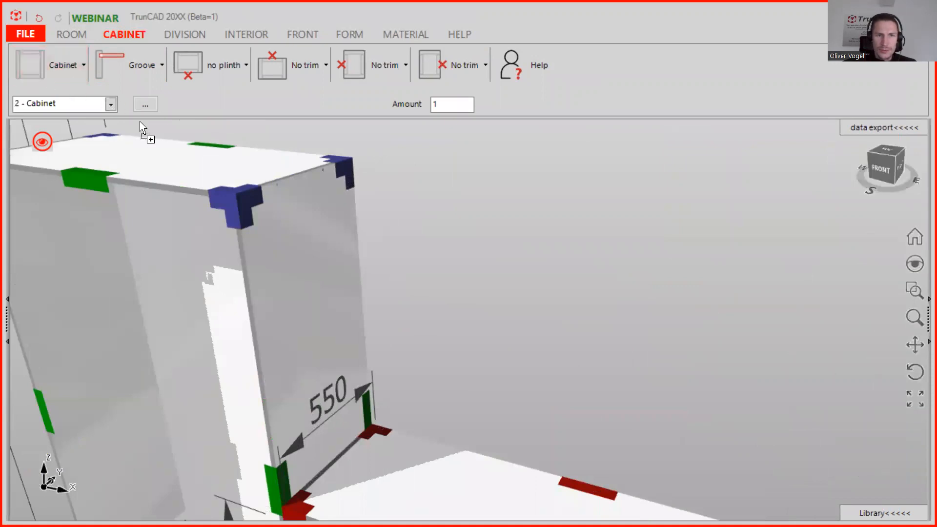
click(346, 171)
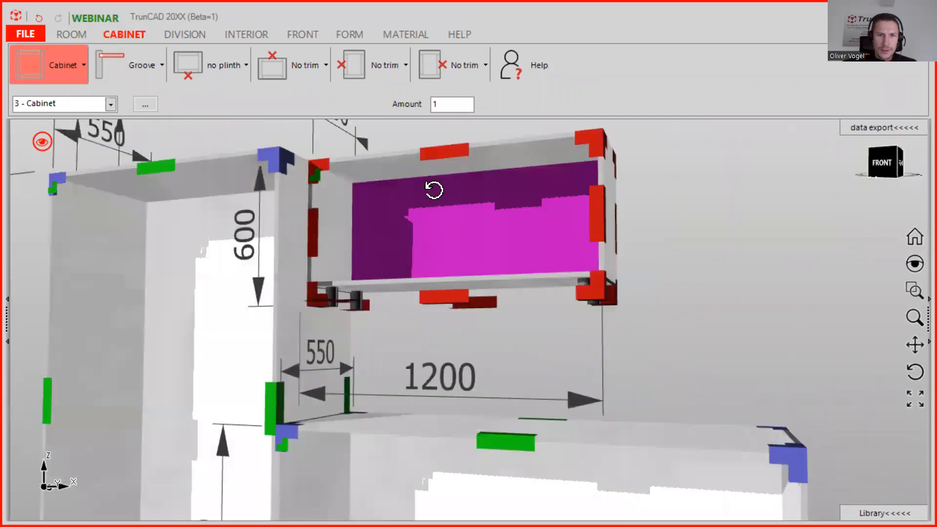
scroll(354, 297, up, 3)
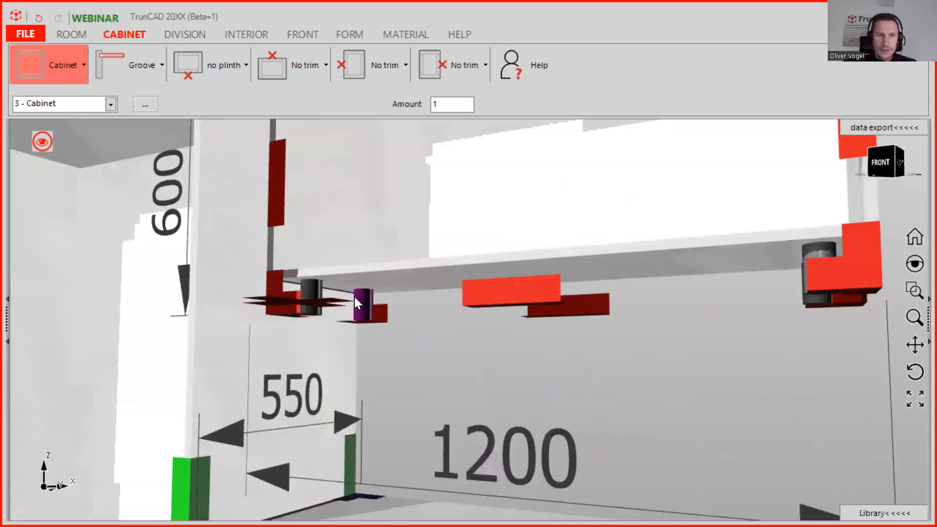
Turn off plinth legs for the wall cabinet.
click(223, 71)
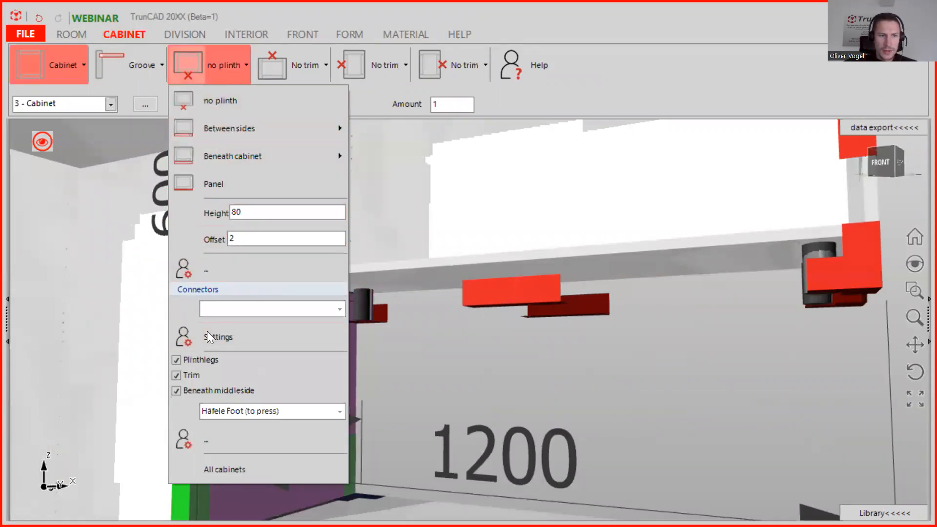
click(177, 360)
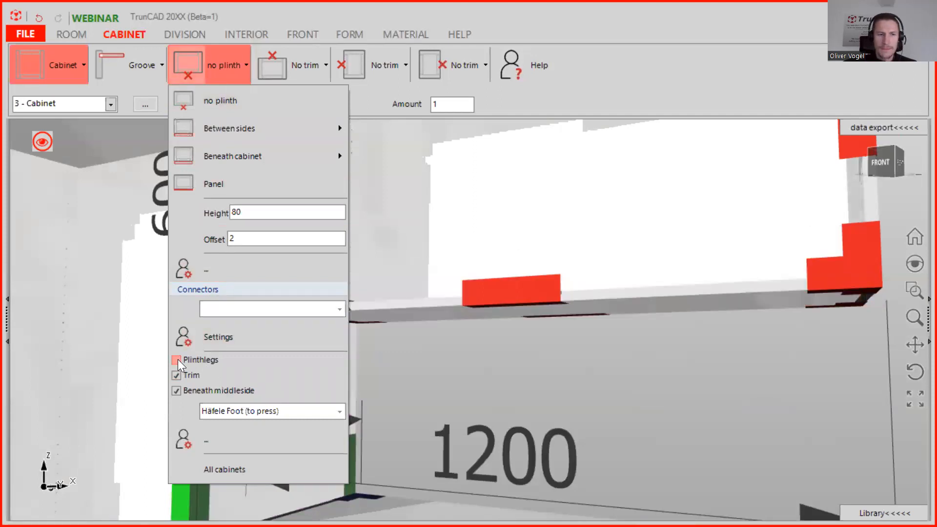
click(597, 357)
Set the wall cabinet's distance left to 600.
scroll(597, 357, down, 5)
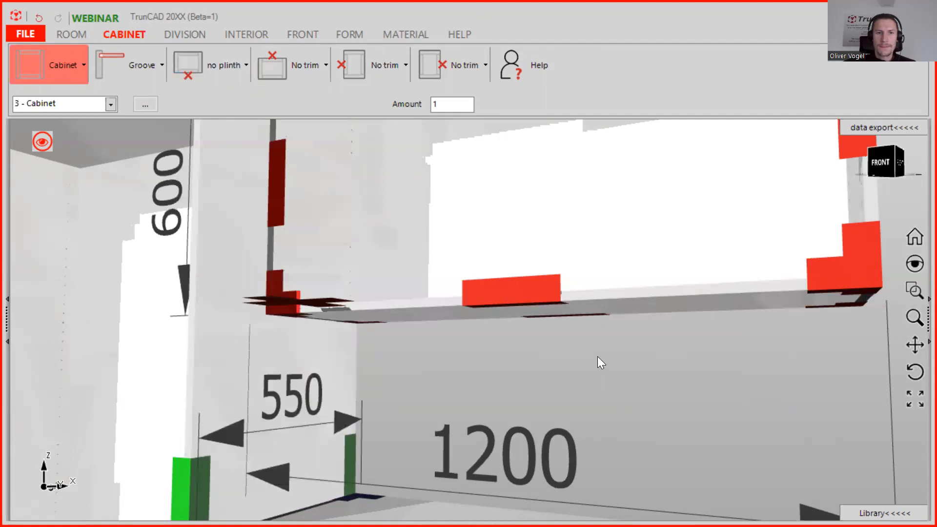
middle_drag(597, 324, 597, 365)
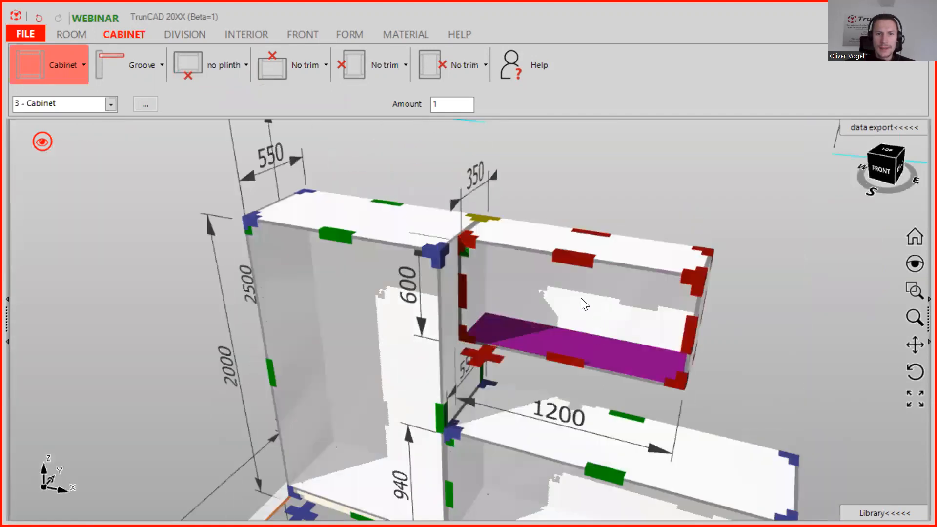
ctrl+middle_drag(700, 251, 581, 188)
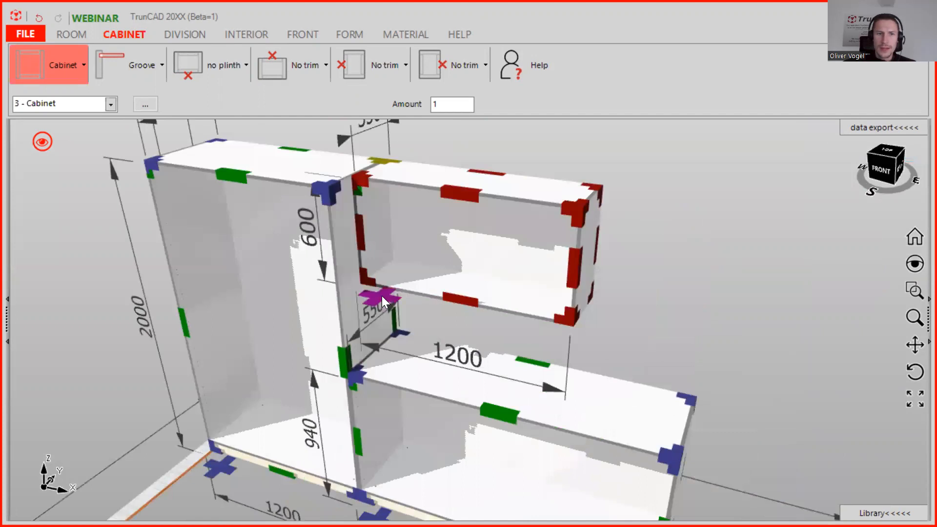
middle_drag(482, 272, 451, 279)
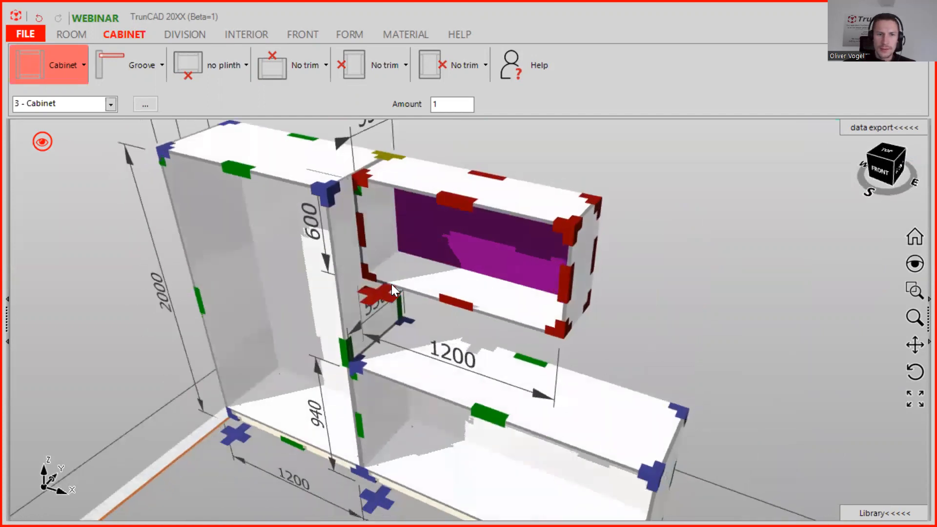
right_click(381, 292)
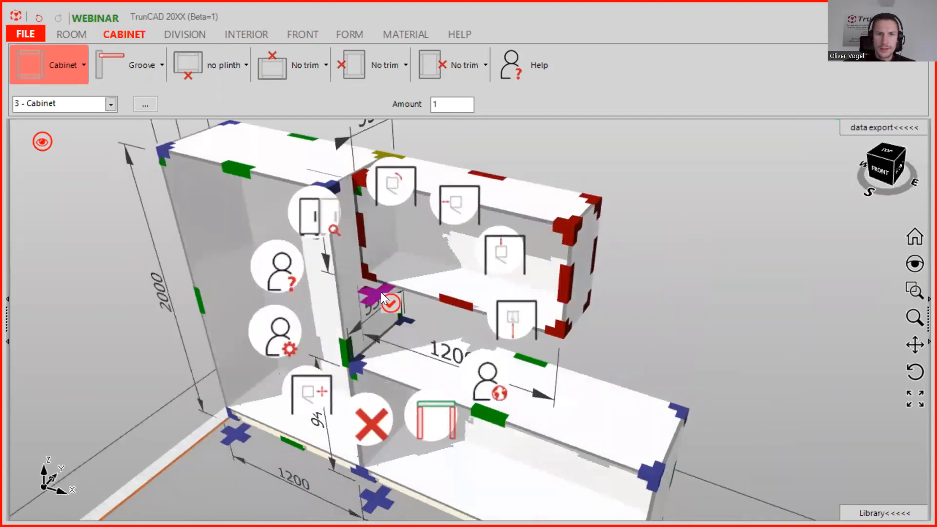
click(452, 205)
text(600)
key(Return)
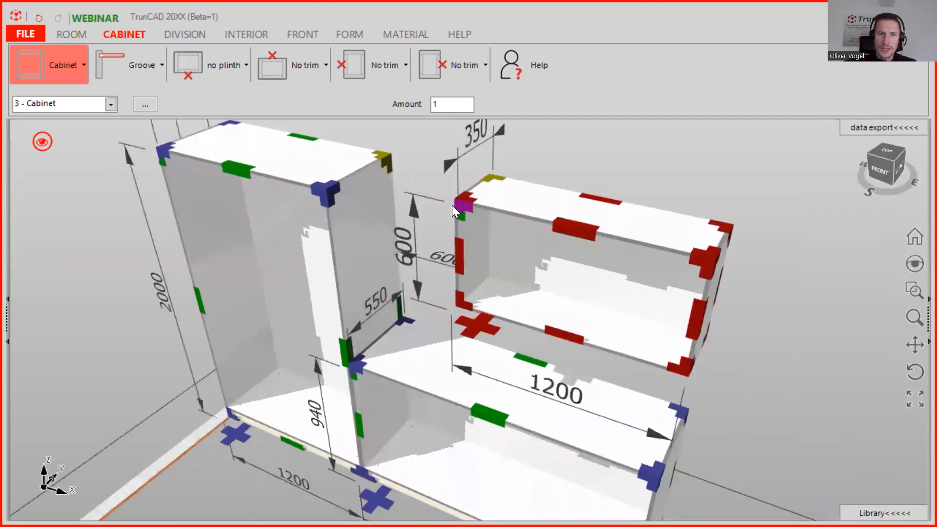
Add a single vertical division to the tall cabinet, splitting it into two equal sections.
scroll(450, 207, down, 3)
middle_drag(449, 208, 487, 207)
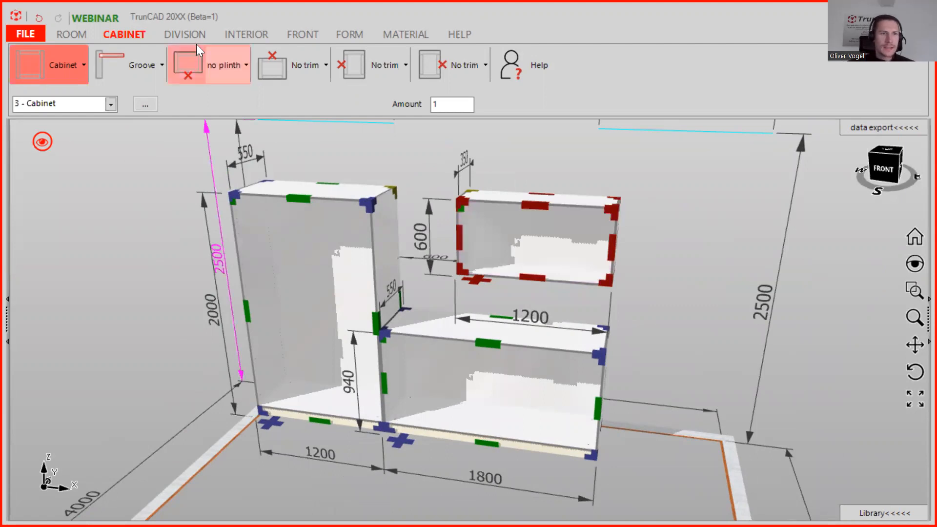
click(187, 35)
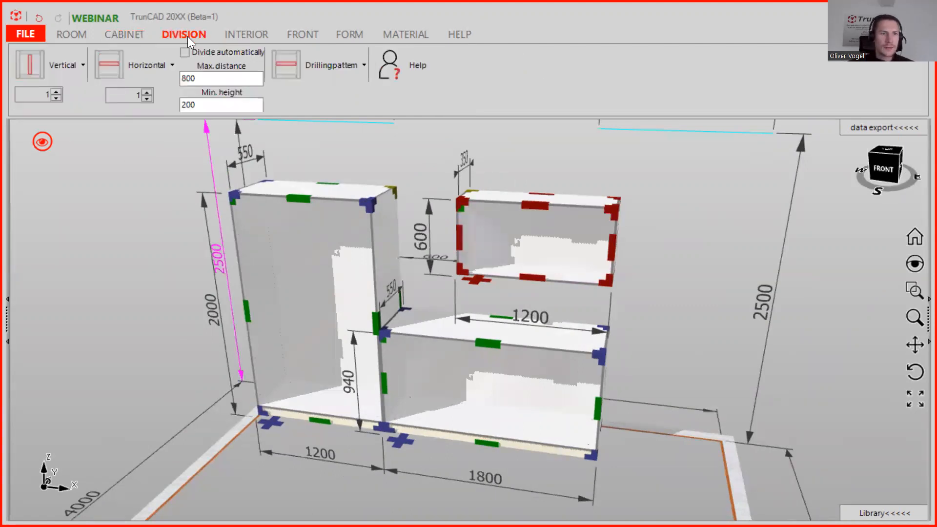
click(35, 67)
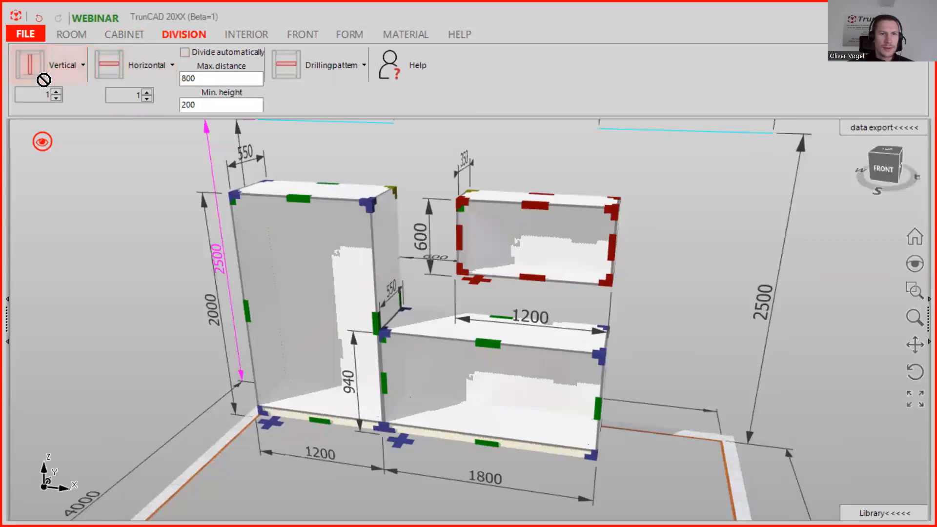
click(326, 266)
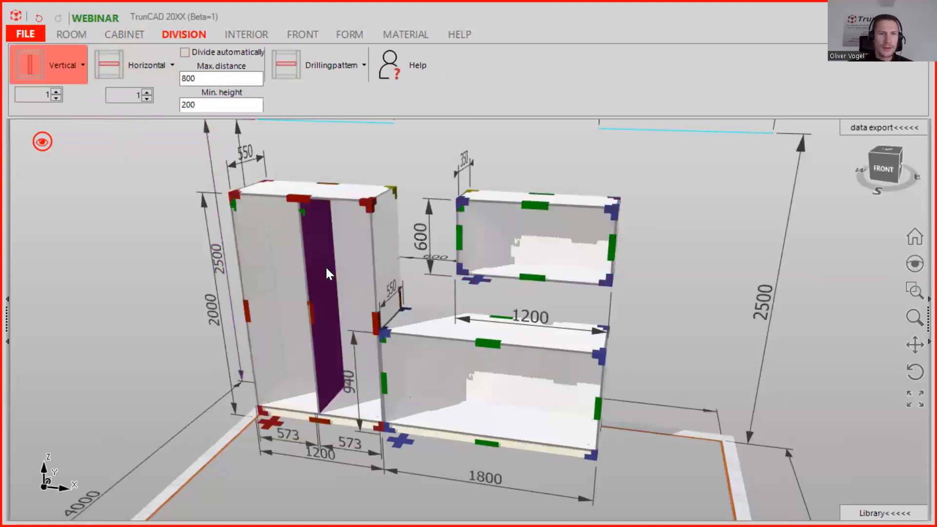
Divide the wall cabinet vertically into two sections.
scroll(669, 247, down, 2)
middle_drag(659, 248, 612, 265)
scroll(574, 259, up, 2)
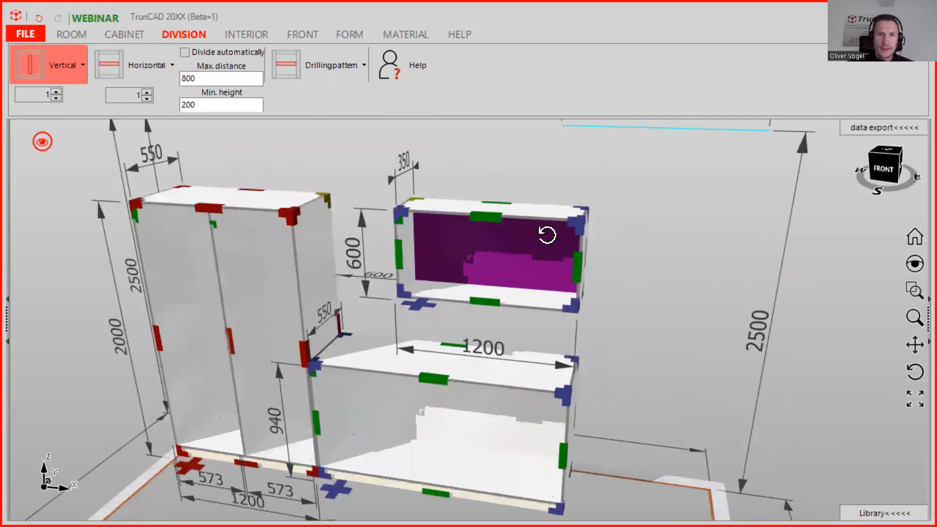
middle_drag(548, 236, 531, 242)
scroll(520, 242, up, 1)
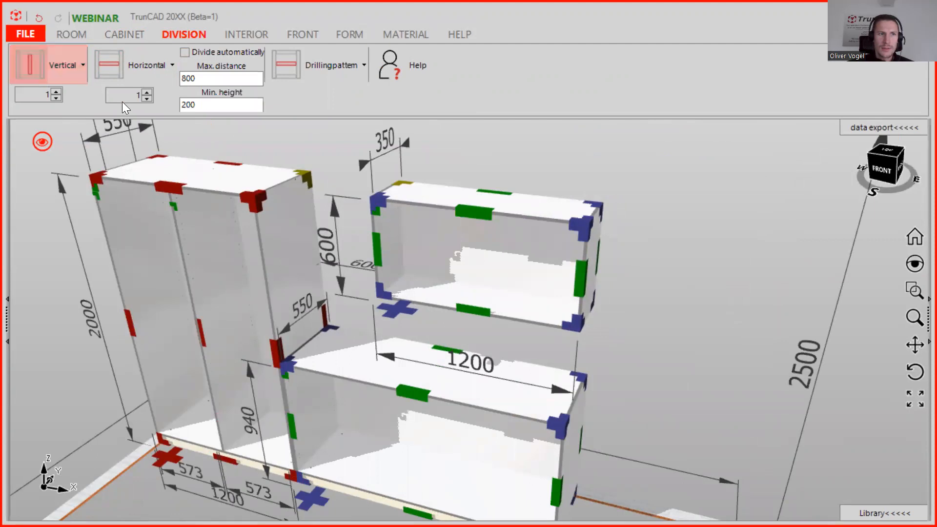
click(66, 70)
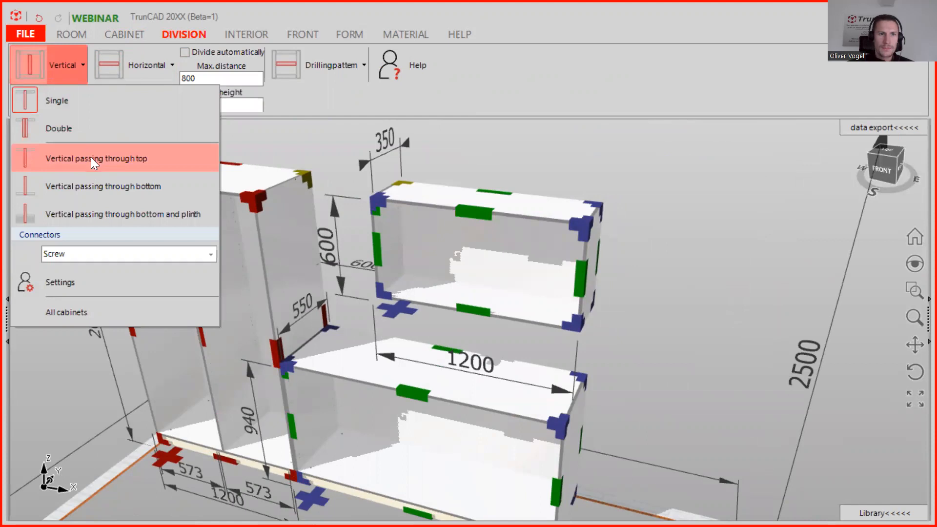
click(508, 153)
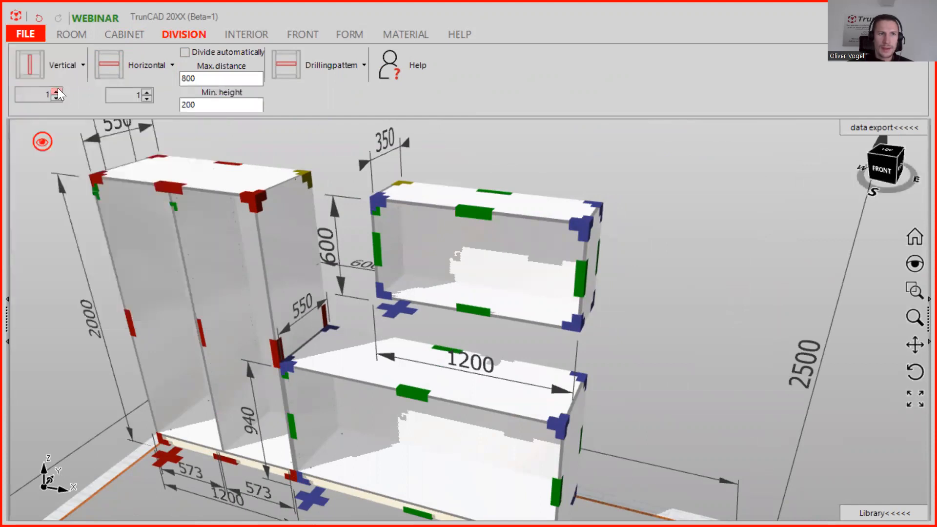
click(60, 73)
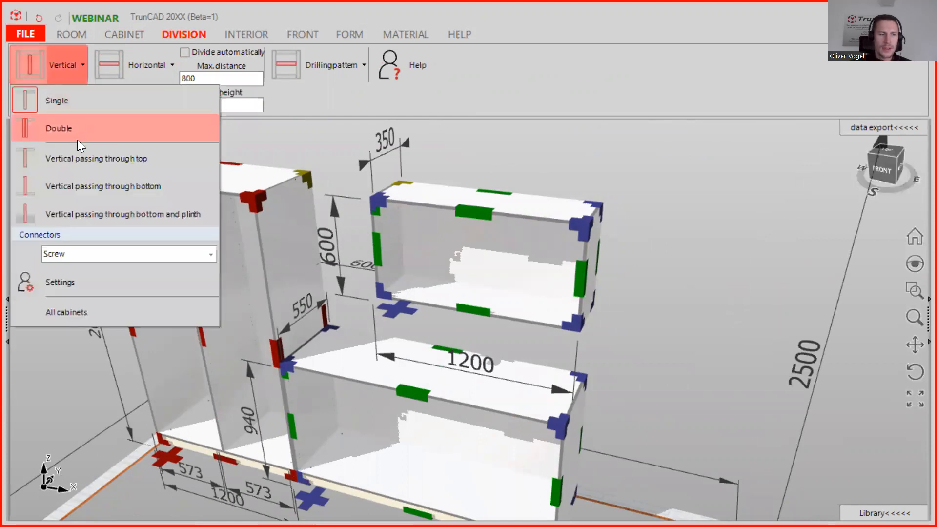
click(39, 66)
drag(39, 66, 491, 249)
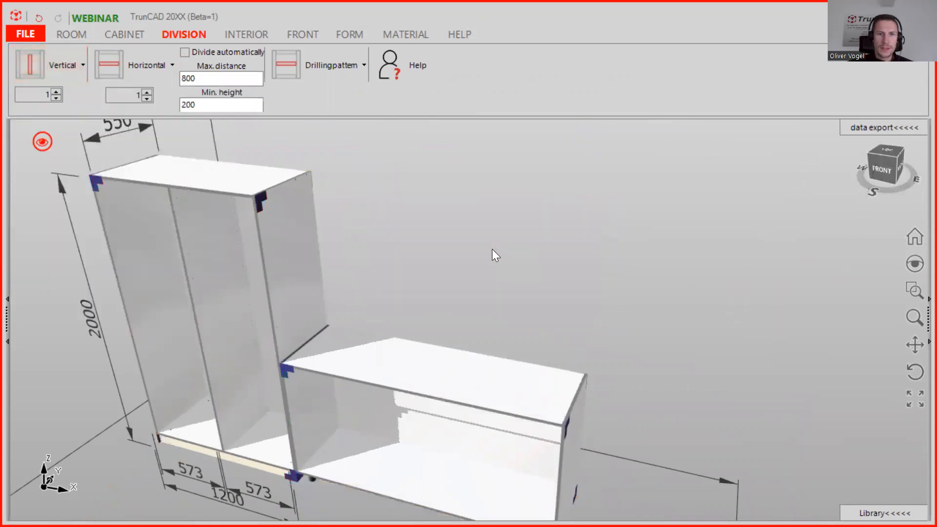
right_click(486, 213)
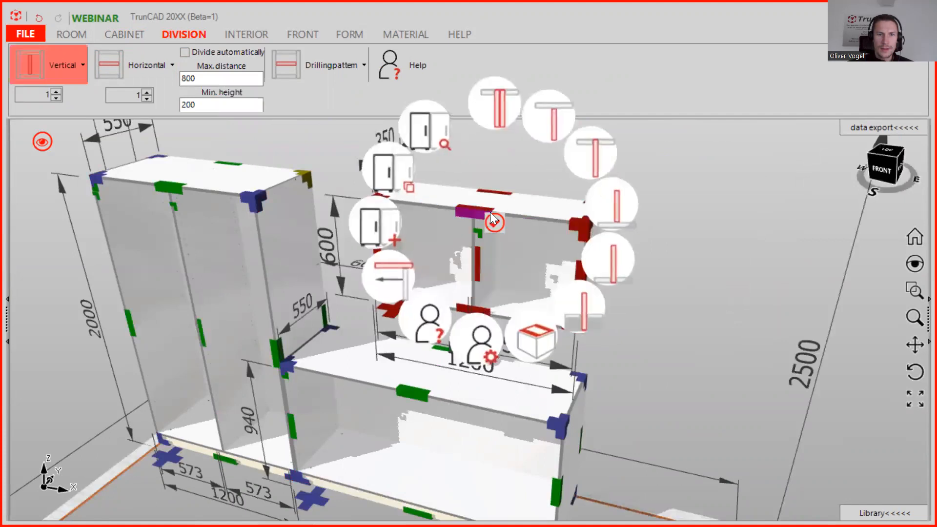
click(610, 257)
Change the wall cabinet's vertical division to the Double type.
mouse_move(505, 224)
middle_down()
mouse_move(485, 205)
mouse_move(497, 160)
mouse_move(495, 225)
middle_up()
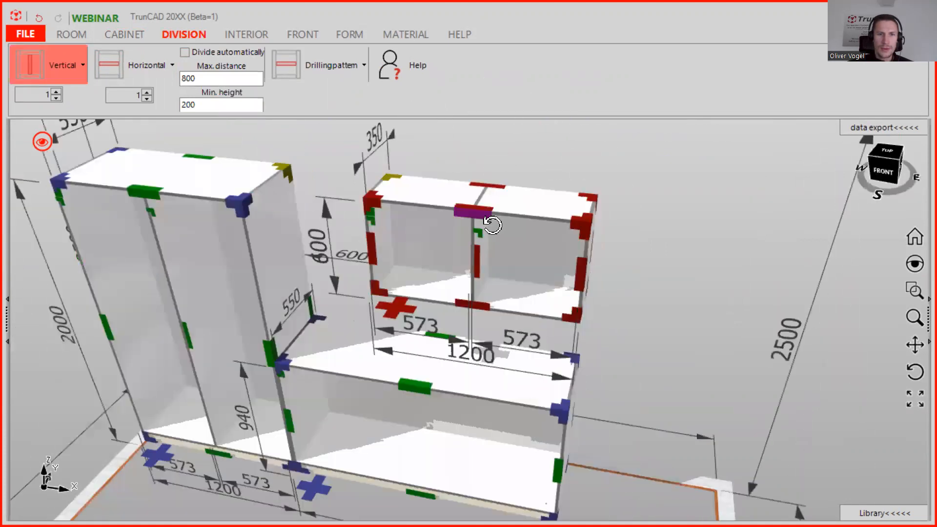
right_click(479, 211)
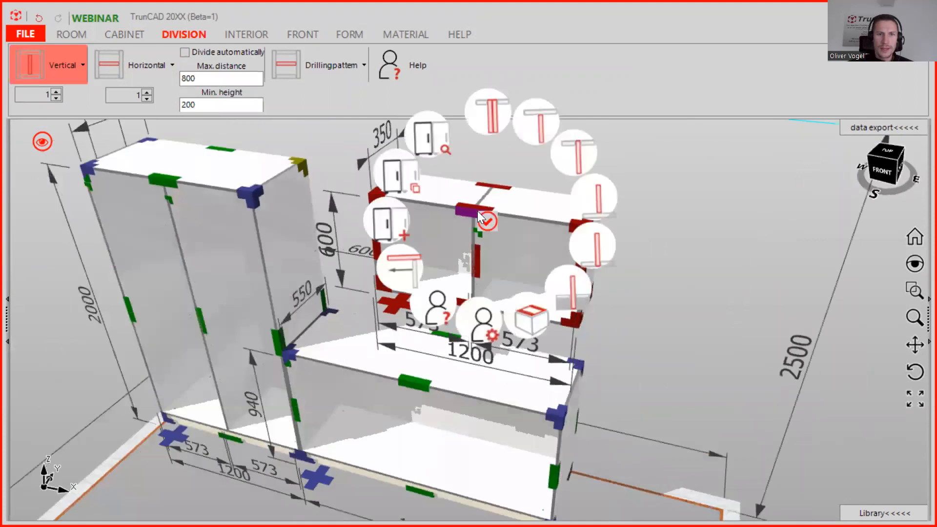
click(494, 93)
middle_drag(513, 293, 448, 264)
scroll(511, 288, down, 2)
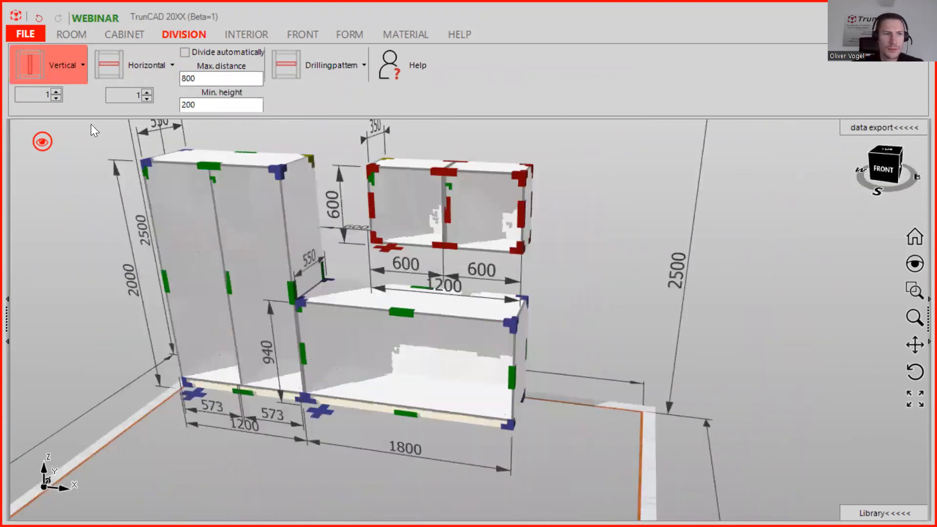
Set the vertical division count to 2 and divide the base cabinet into three sections with Double divisions.
click(56, 91)
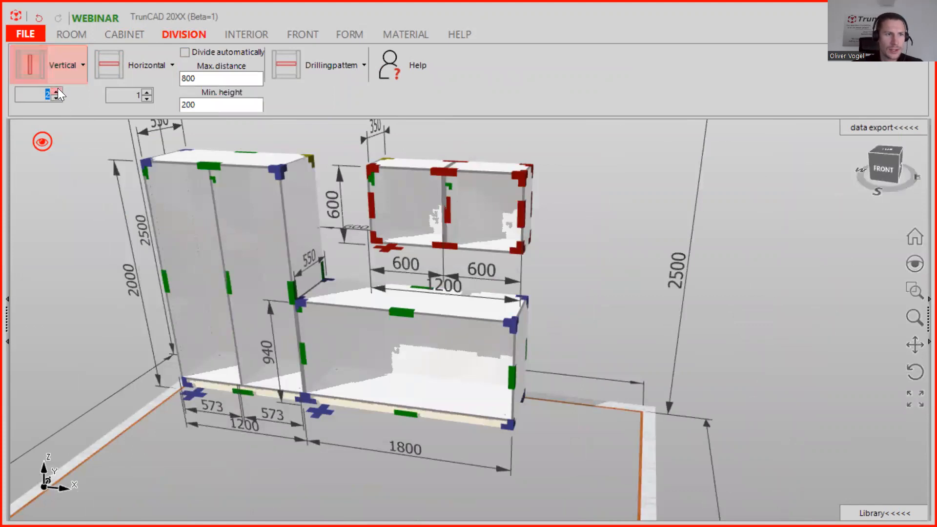
click(35, 67)
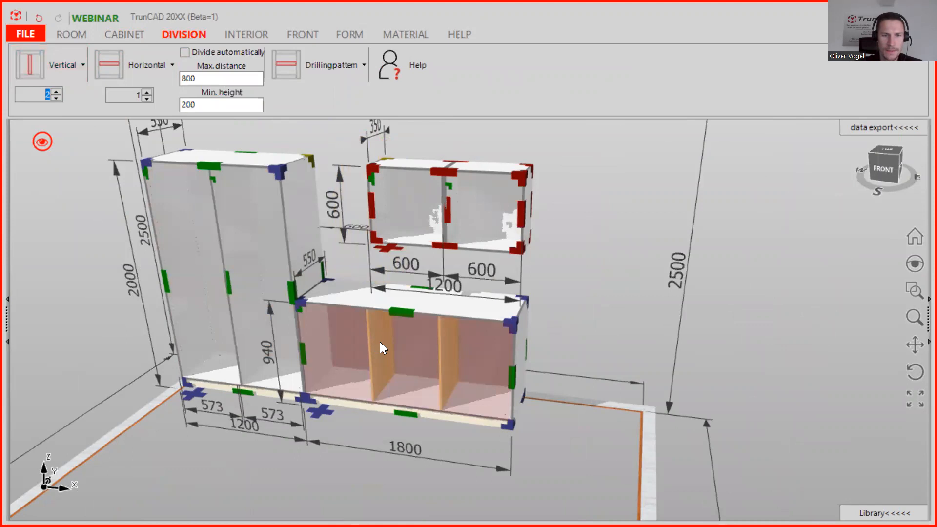
click(380, 343)
click(65, 63)
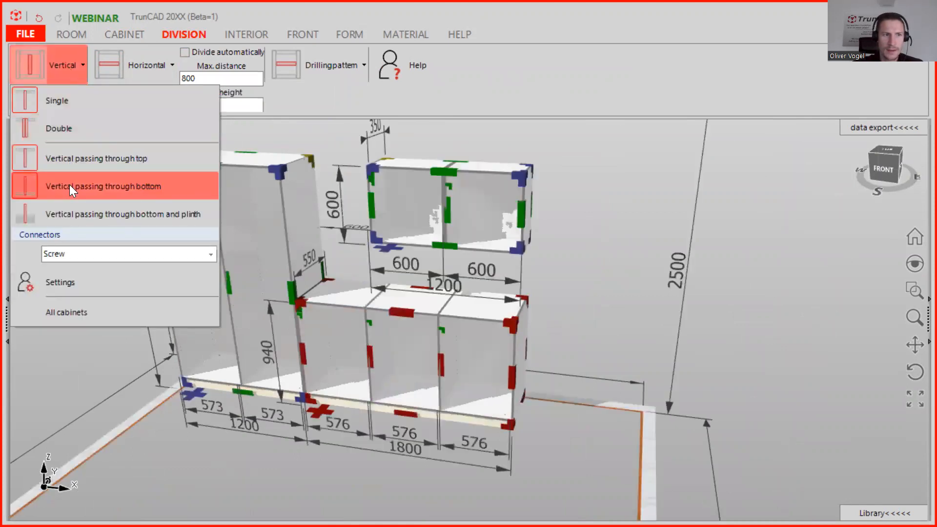
click(67, 128)
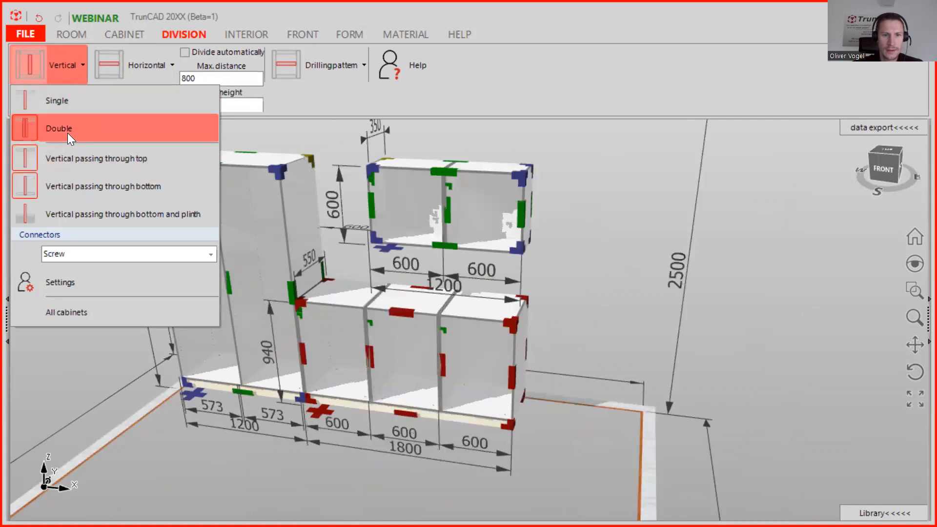
Add a cover panel on top of the base cabinet.
scroll(517, 381, up, 5)
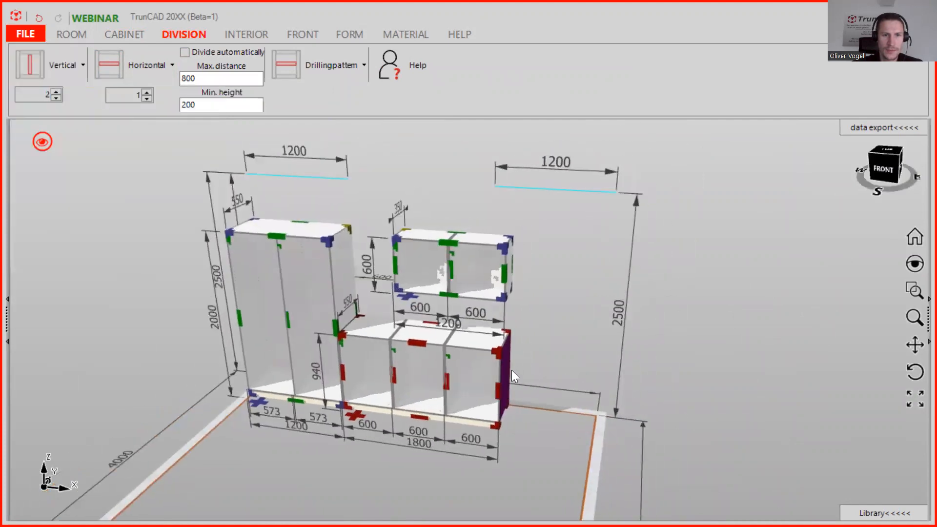
middle_drag(431, 329, 378, 312)
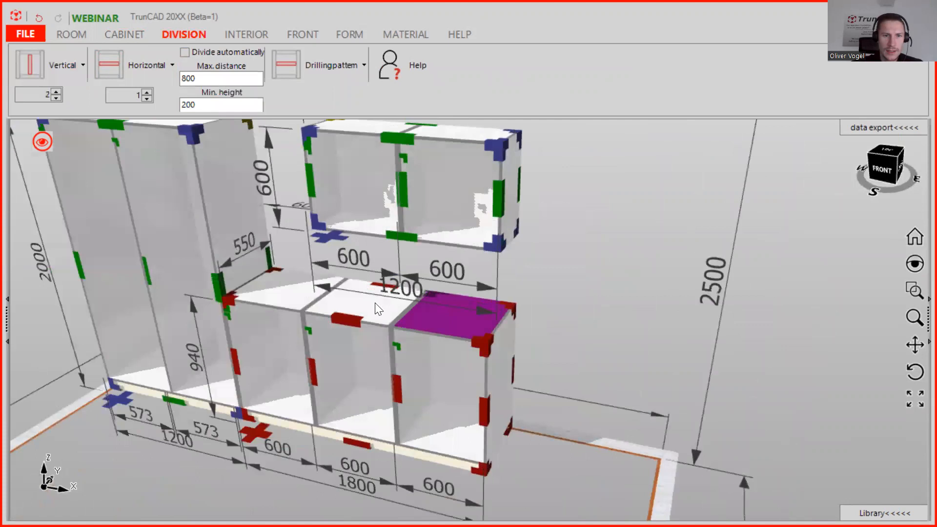
click(130, 32)
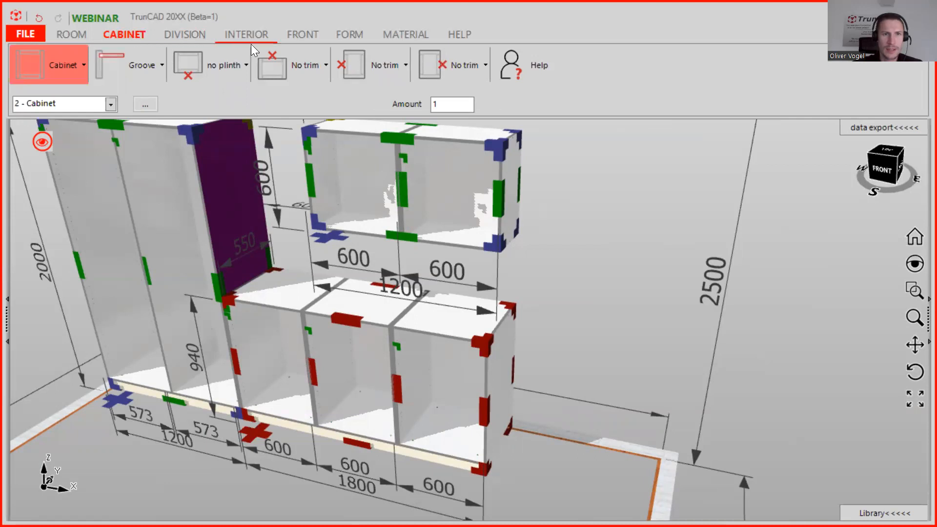
click(294, 58)
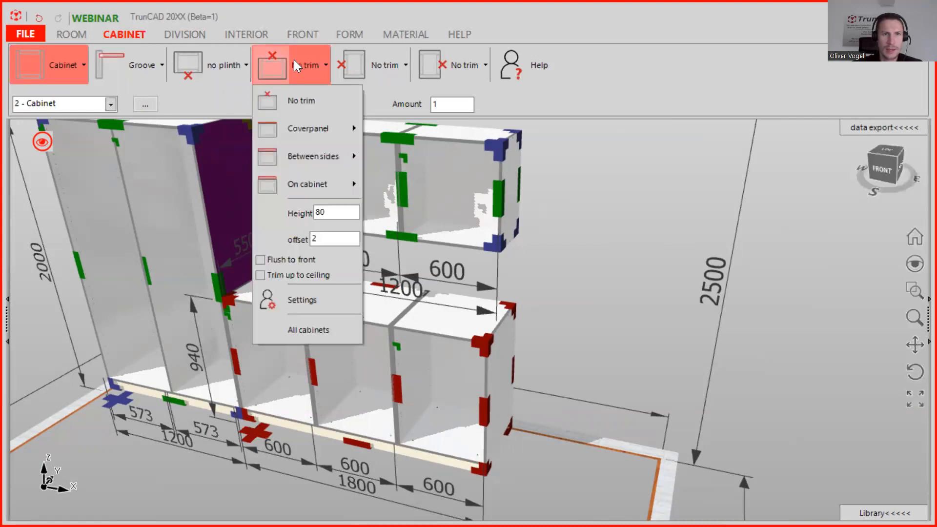
click(309, 126)
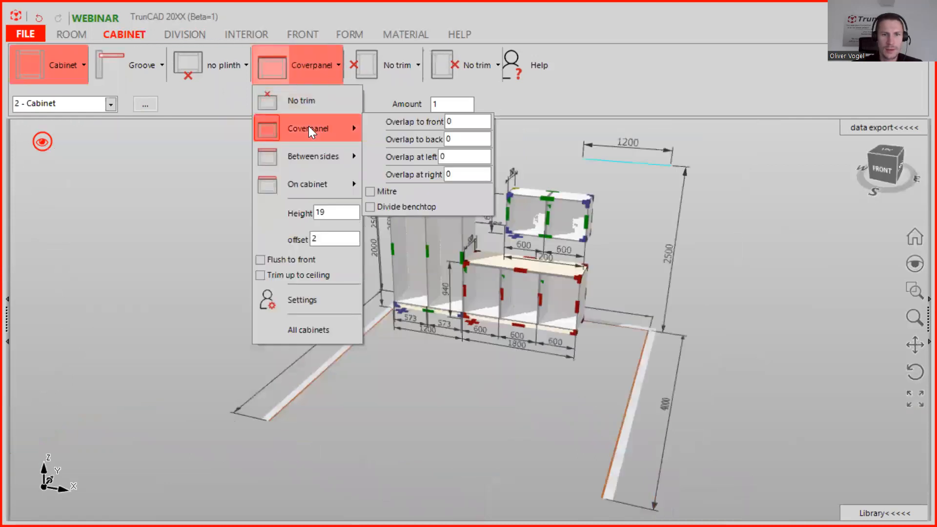
scroll(575, 276, up, 5)
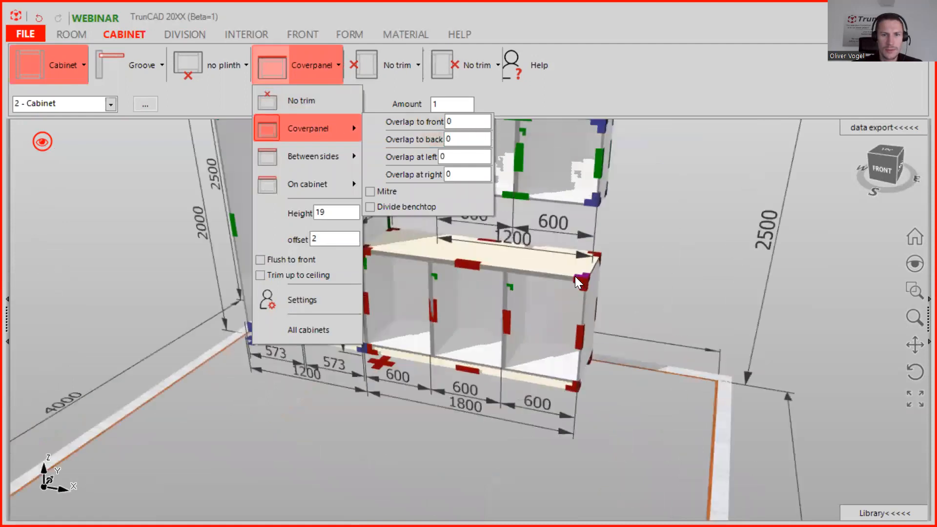
Set the cover panel's overlap to front to 30.
click(435, 122)
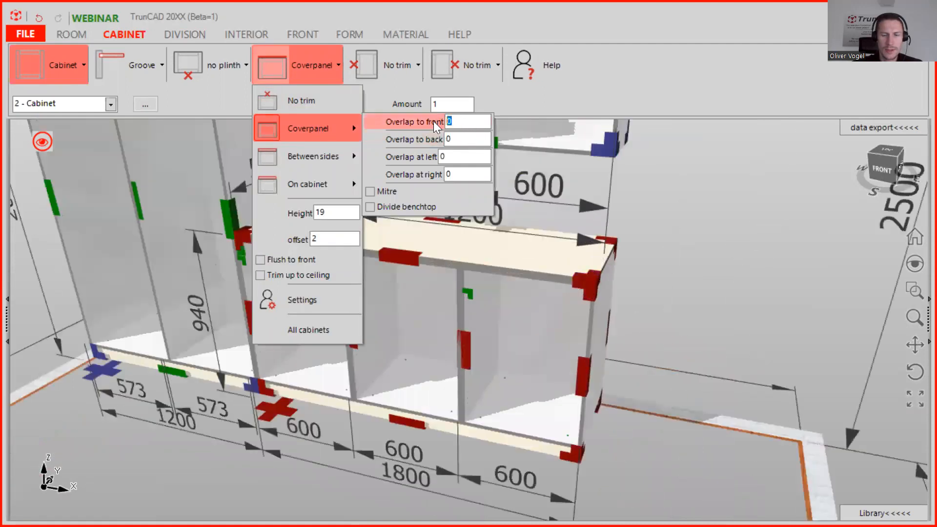
text(30)
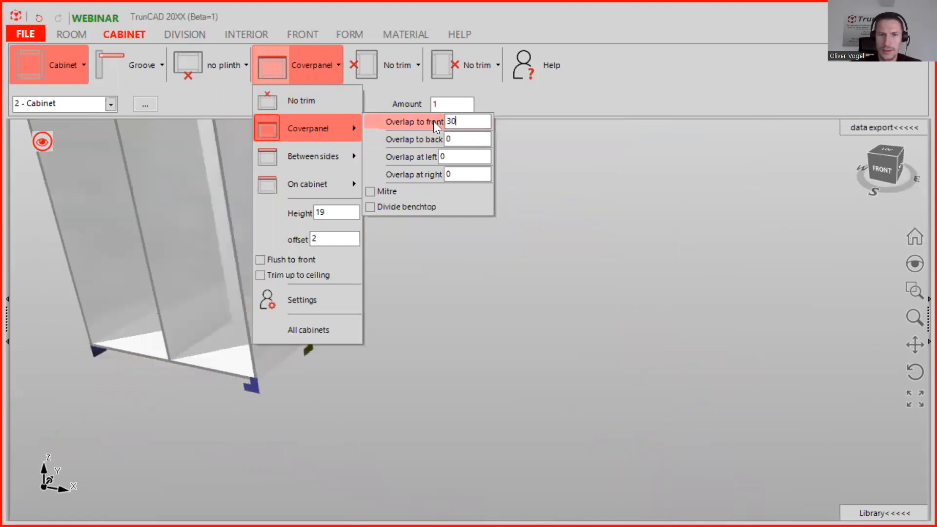
scroll(589, 278, up, 3)
middle_drag(613, 269, 544, 283)
scroll(510, 240, down, 2)
scroll(511, 239, down, 2)
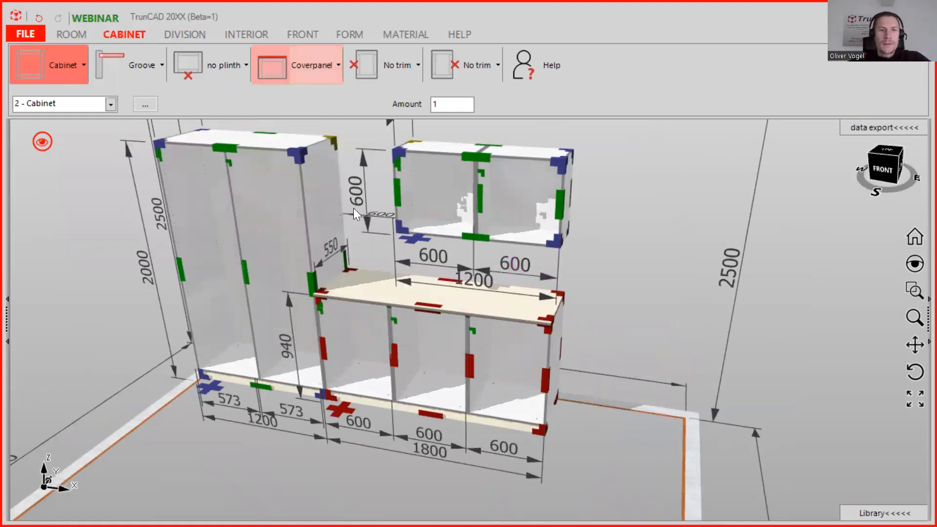
Add a left door to the left section of the tall cabinet.
click(179, 36)
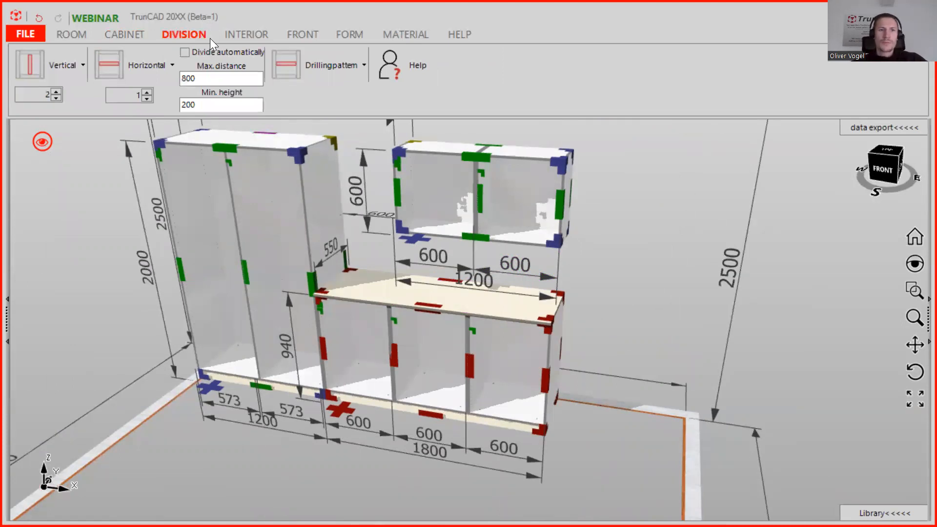
click(310, 33)
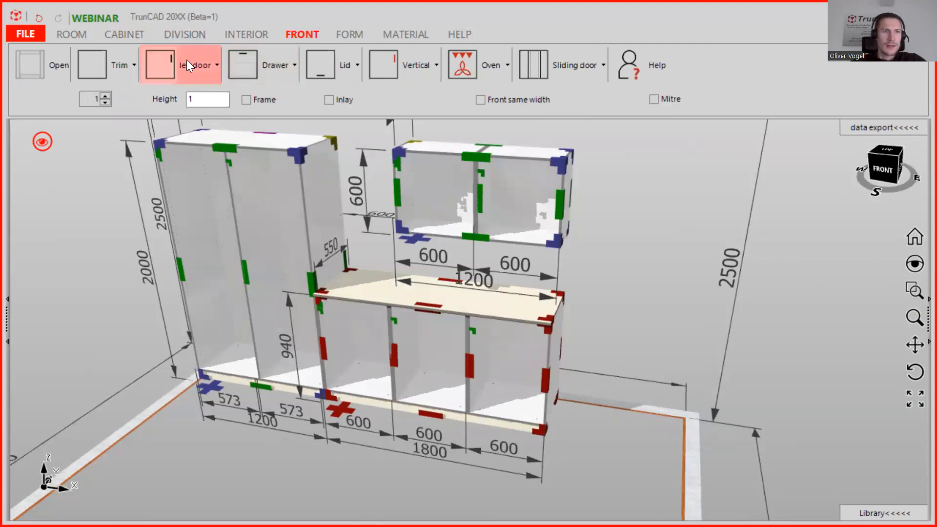
click(159, 64)
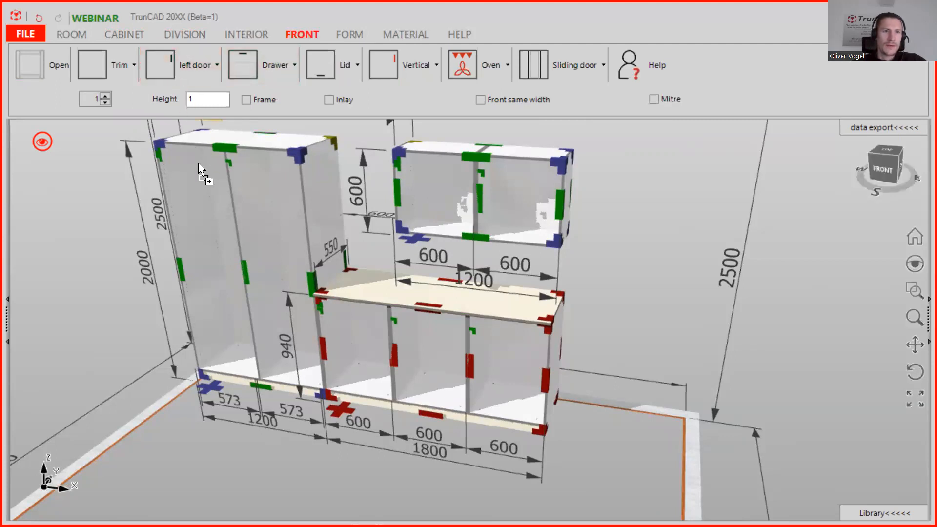
click(201, 193)
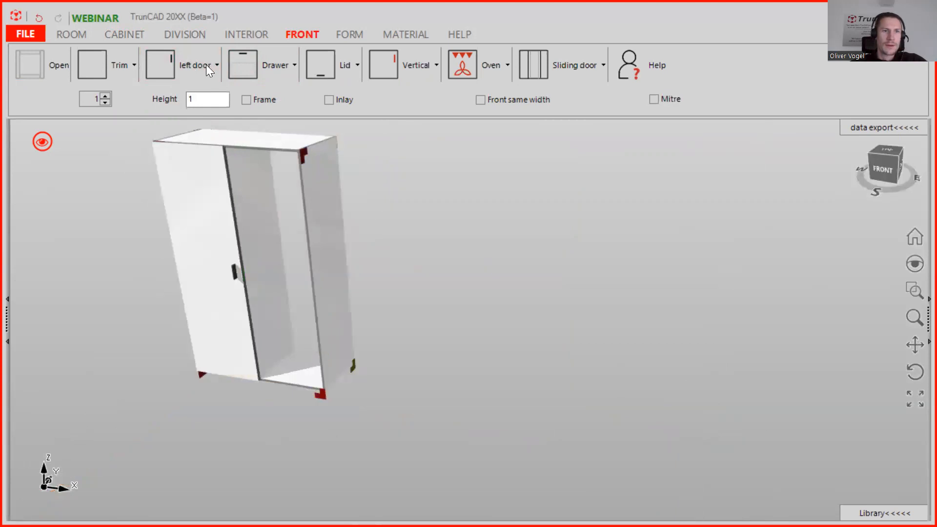
Add a right door to the right section of the tall cabinet.
click(203, 63)
click(212, 115)
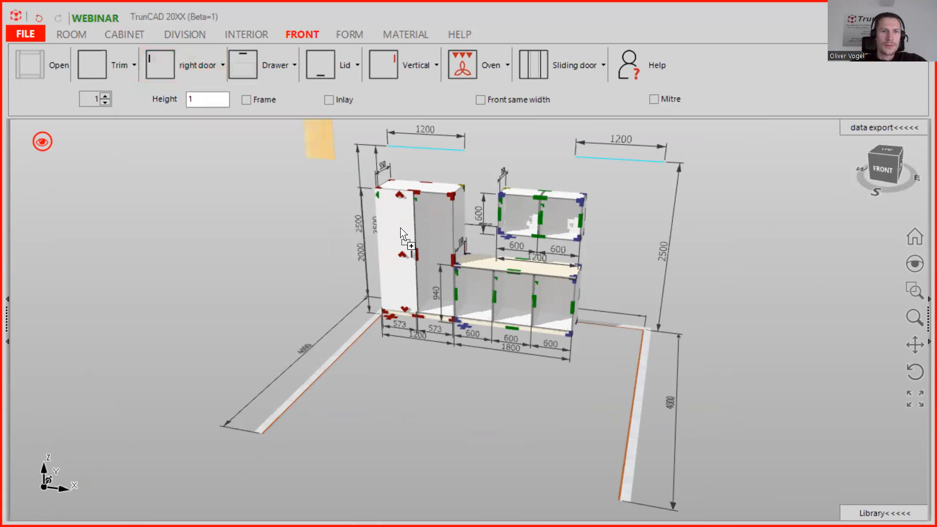
click(415, 234)
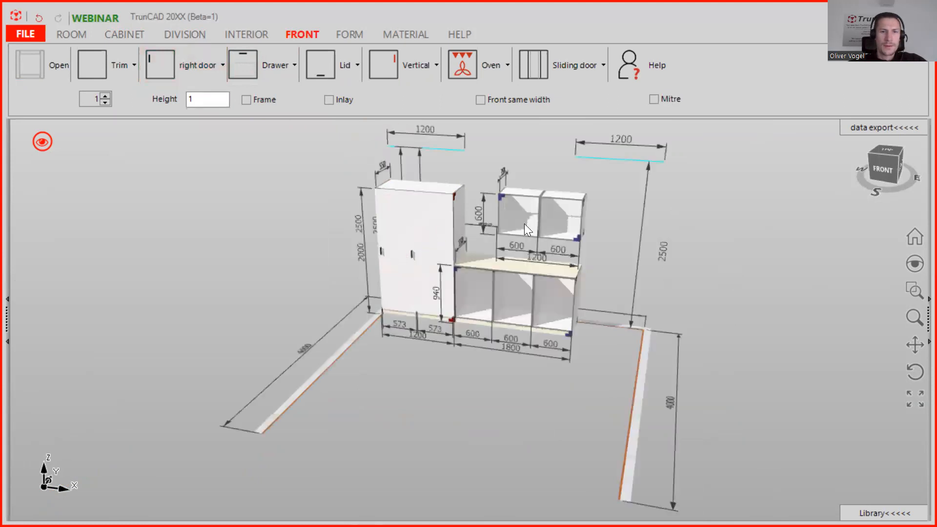
scroll(508, 233, up, 5)
middle_drag(578, 241, 558, 244)
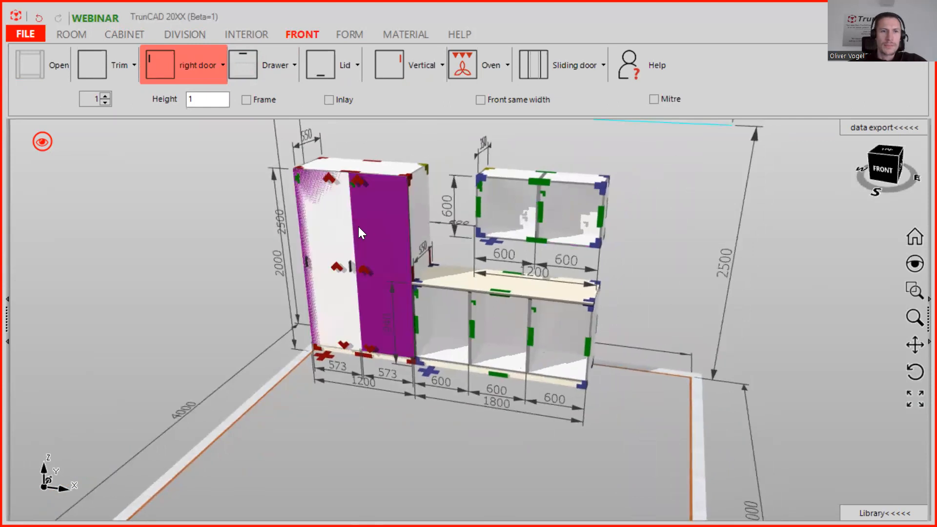
scroll(359, 223, up, 3)
scroll(365, 225, down, 1)
mouse_move(365, 224)
middle_down()
mouse_move(368, 199)
mouse_move(364, 217)
middle_up()
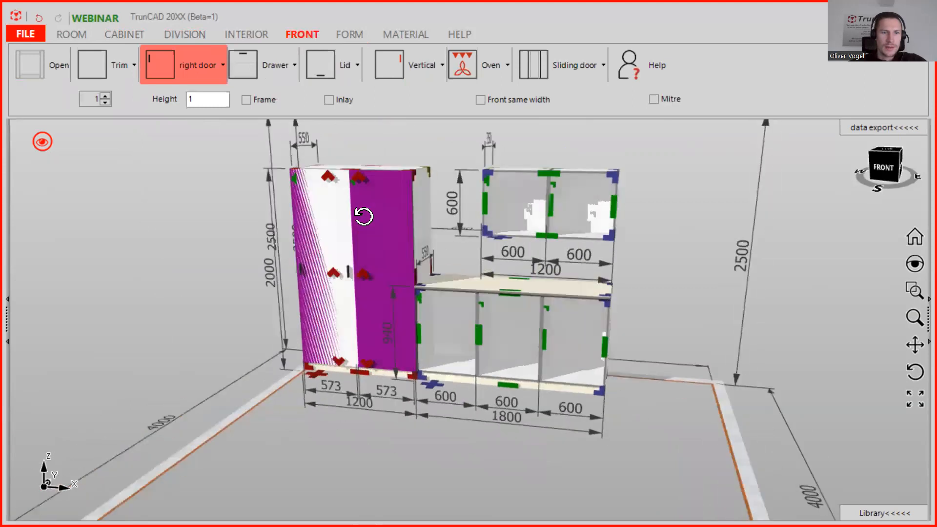
Replace the door on the tall cabinet's right section with a new right door.
scroll(370, 251, up, 2)
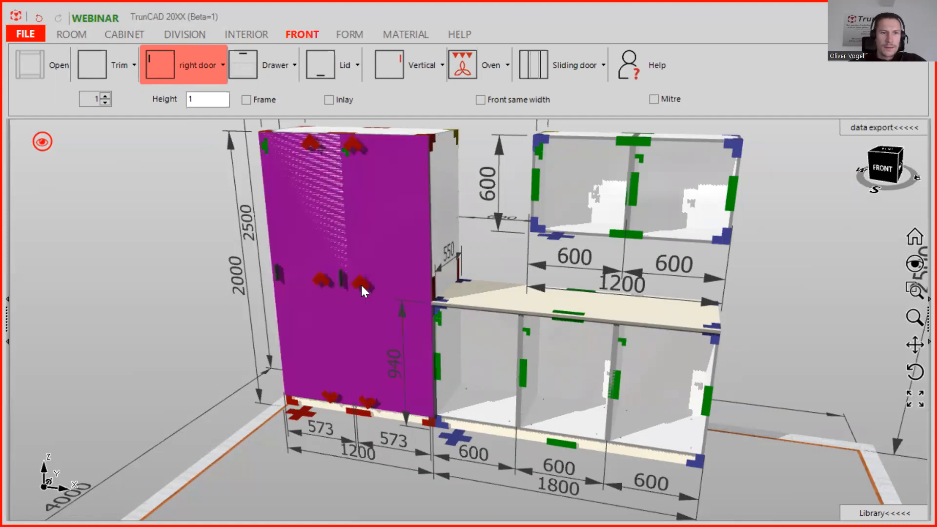
click(362, 284)
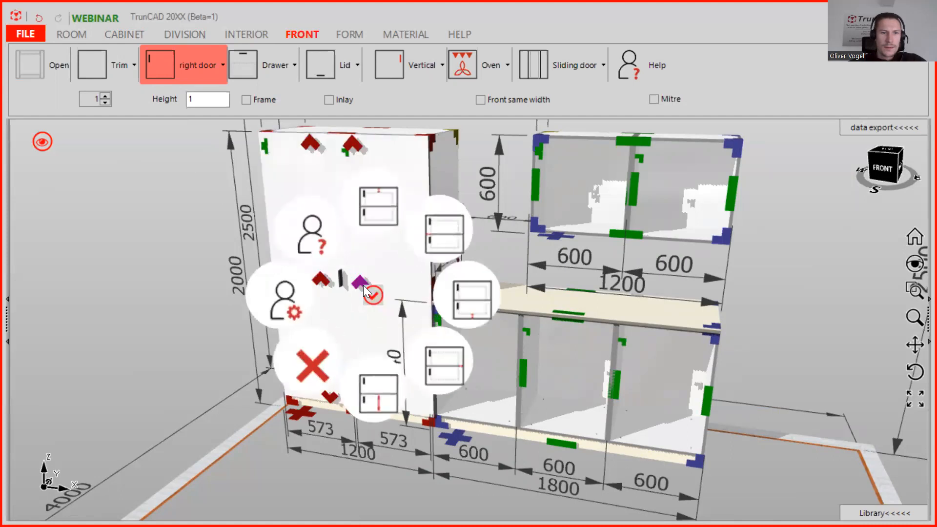
click(316, 368)
middle_drag(364, 234, 367, 222)
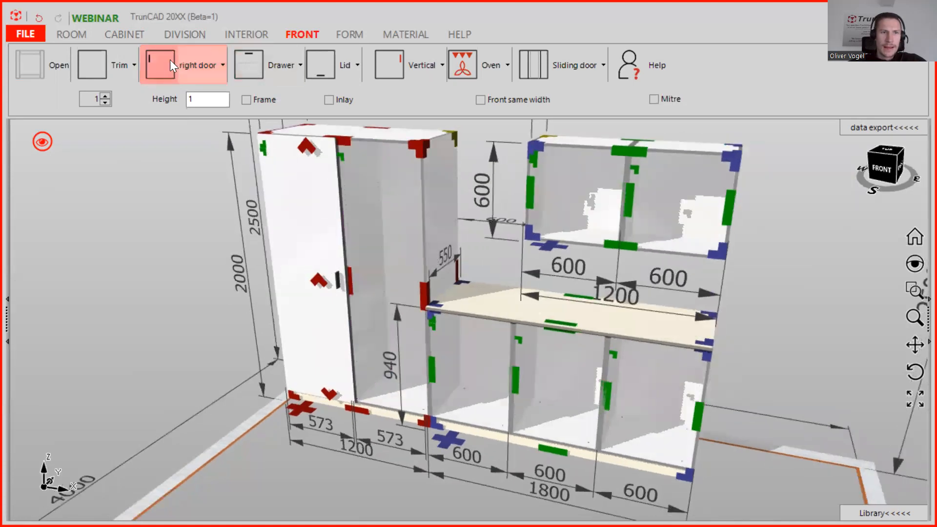
drag(175, 71, 387, 244)
drag(361, 215, 367, 185)
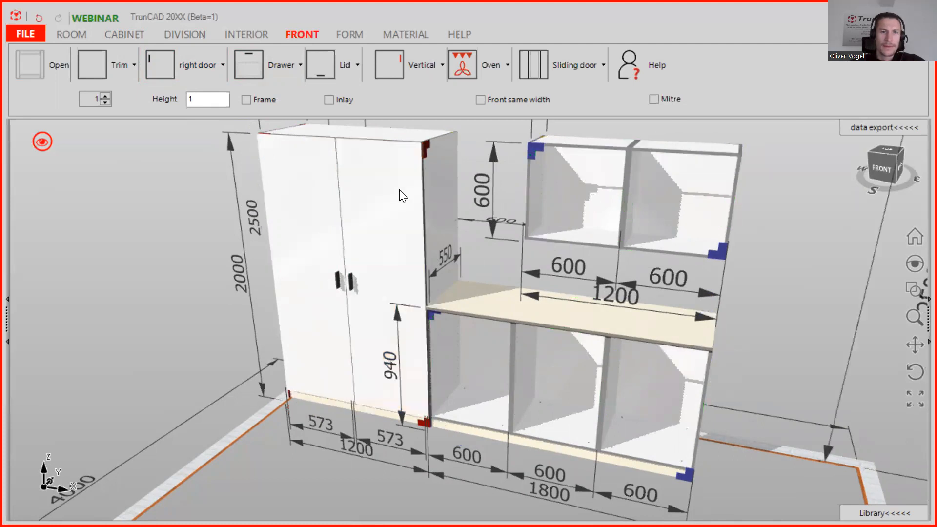
scroll(407, 228, down, 2)
ctrl+middle_drag(528, 217, 488, 229)
scroll(488, 226, up, 3)
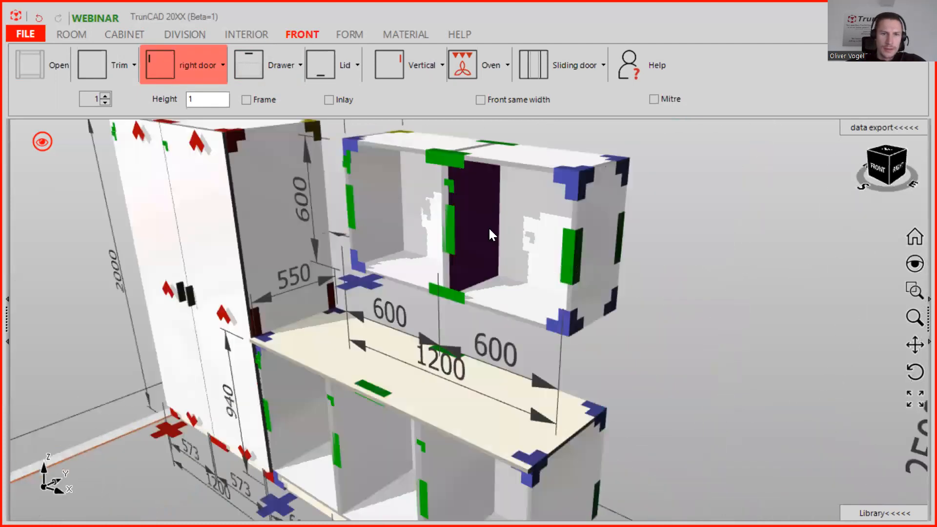
drag(159, 64, 518, 231)
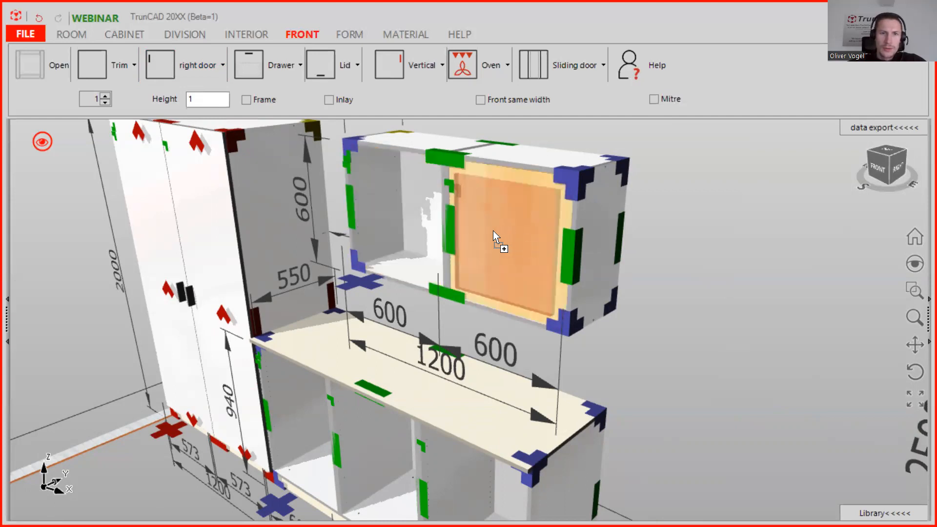
drag(469, 218, 452, 213)
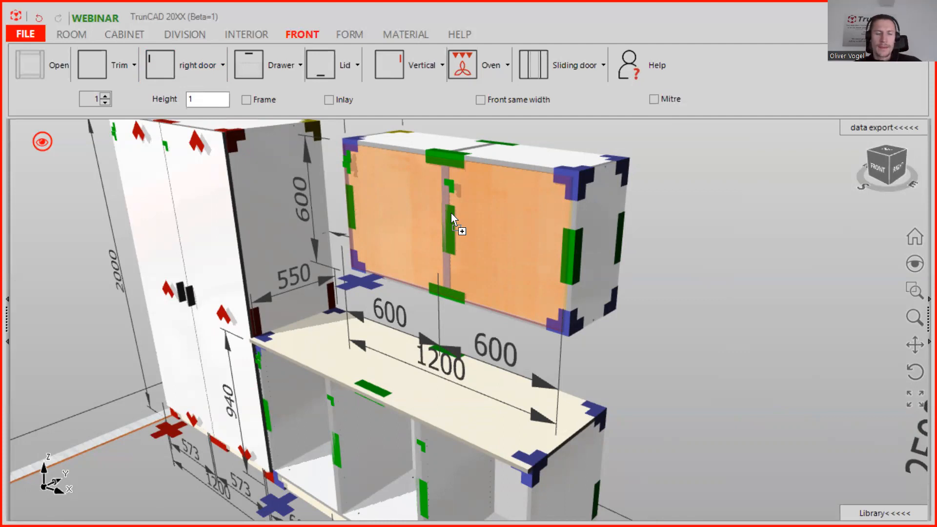
click(451, 212)
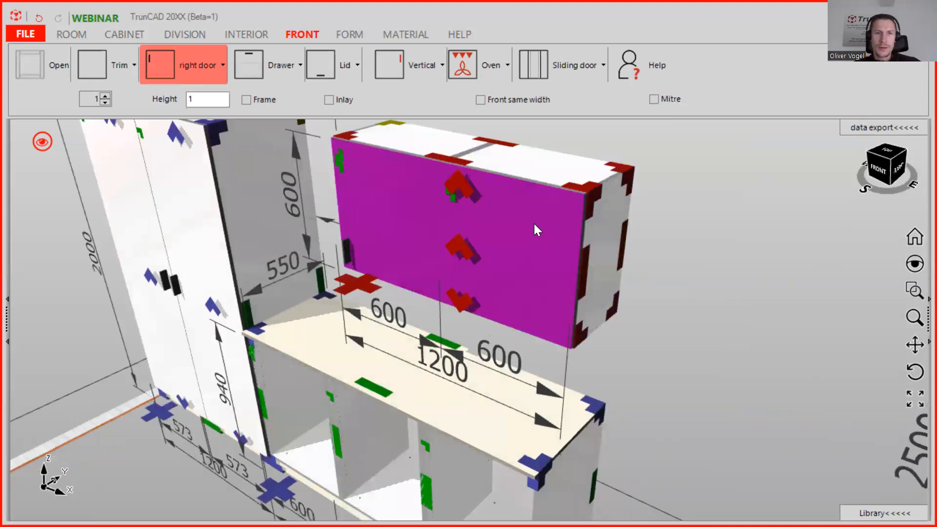
right_click(461, 253)
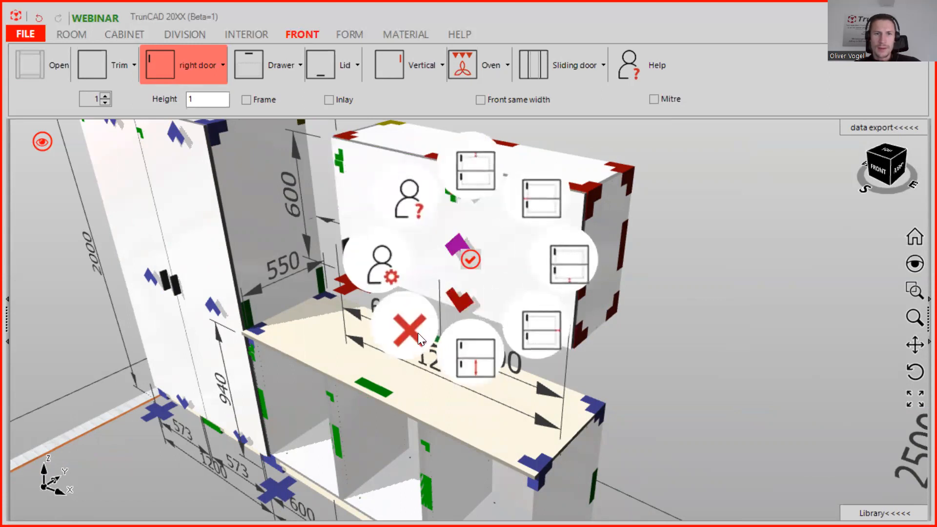
click(418, 333)
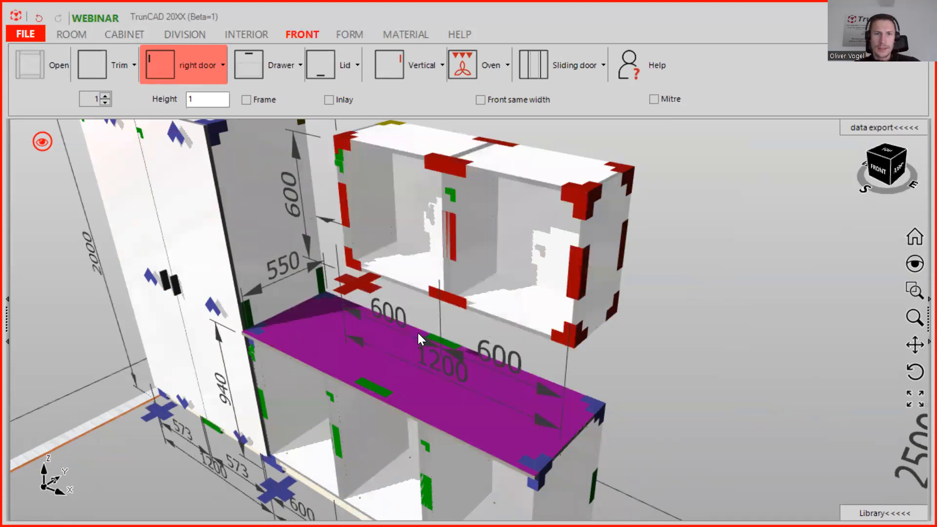
Add a double door to the wall cabinet.
click(194, 60)
click(196, 145)
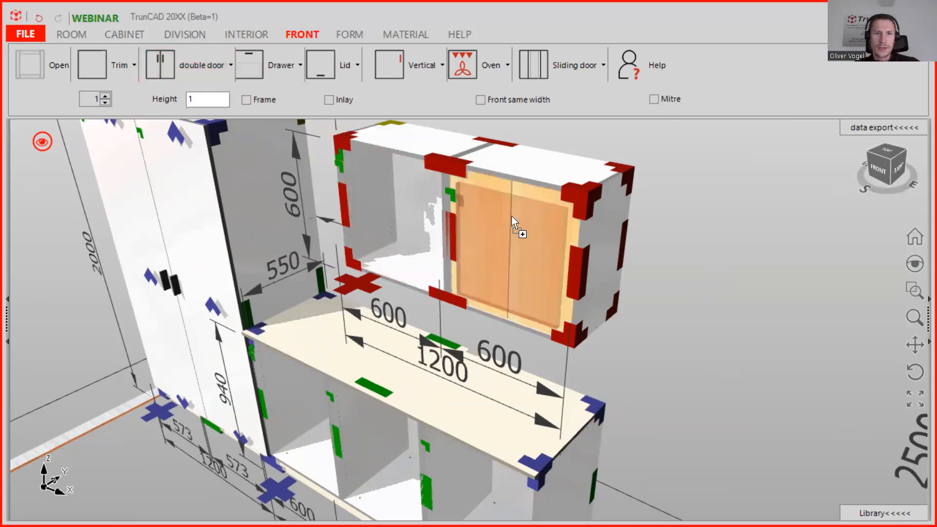
click(446, 204)
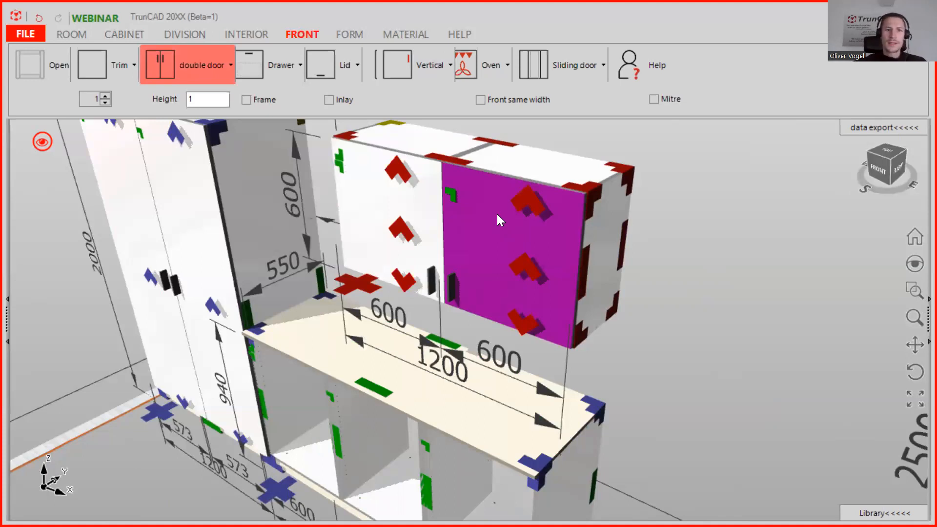
Add a left door to the left section of the base cabinet.
scroll(497, 214, down, 3)
middle_drag(505, 327, 499, 259)
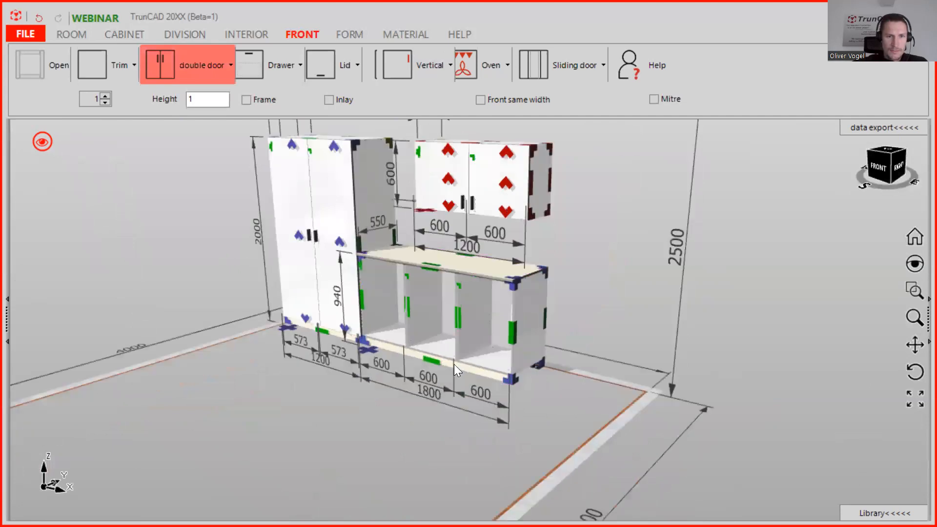
scroll(454, 364, up, 3)
click(215, 70)
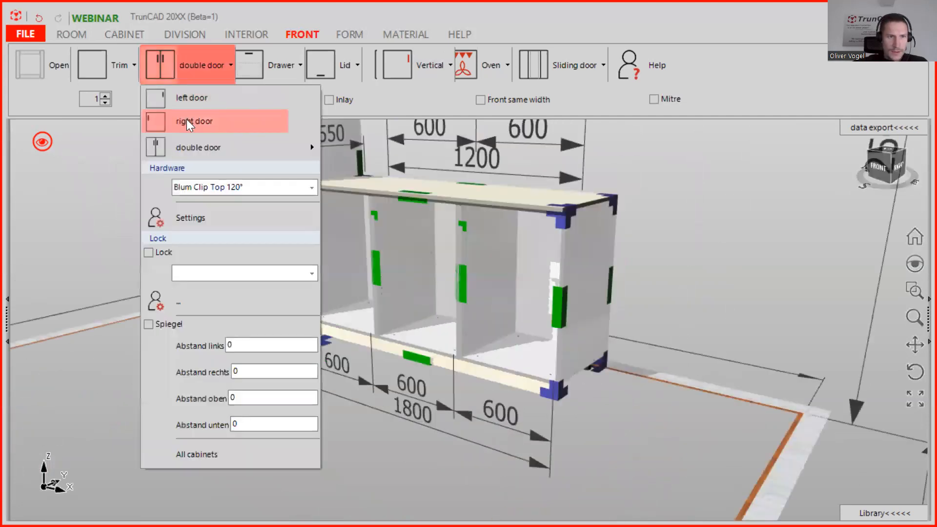
click(190, 102)
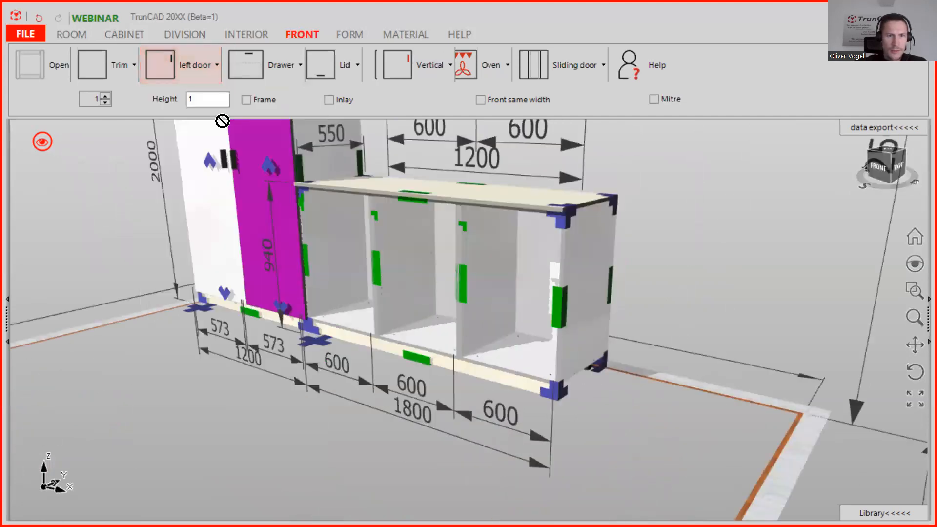
click(340, 238)
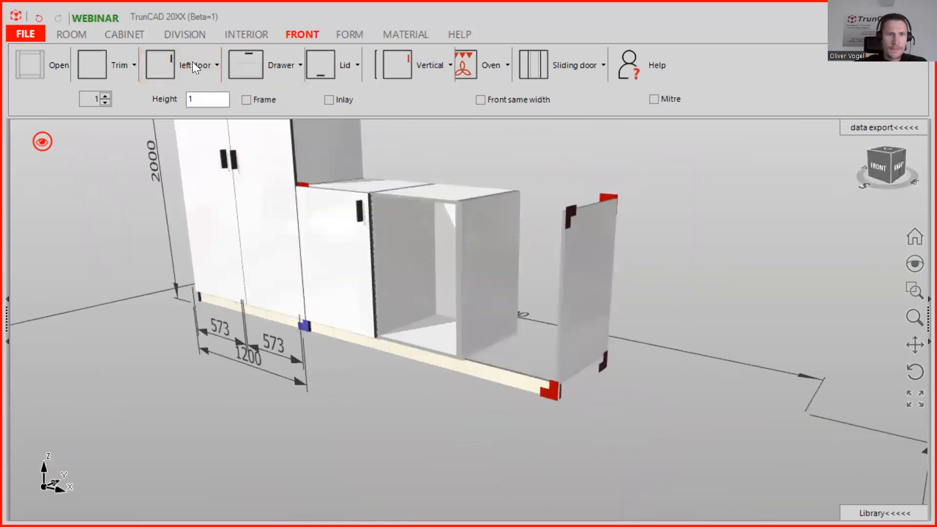
Add a right door to the right section of the base cabinet.
click(193, 64)
click(195, 126)
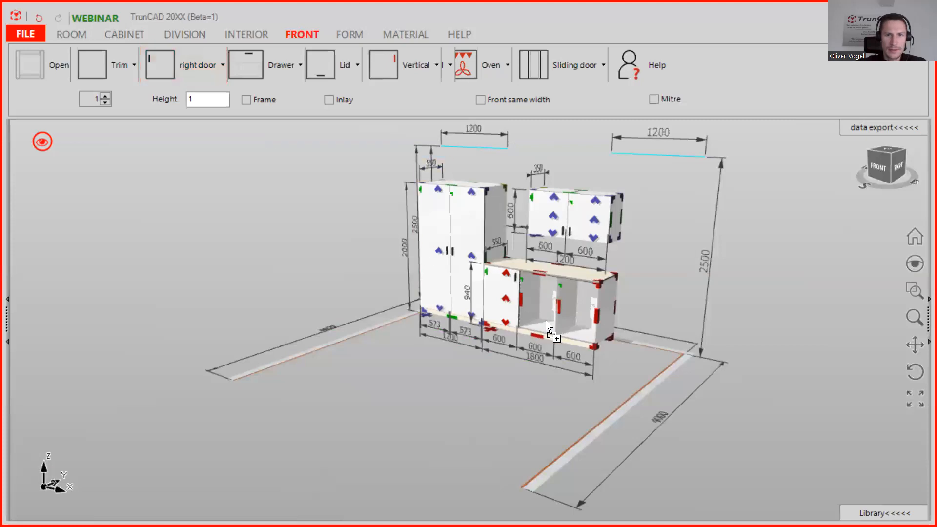
click(573, 304)
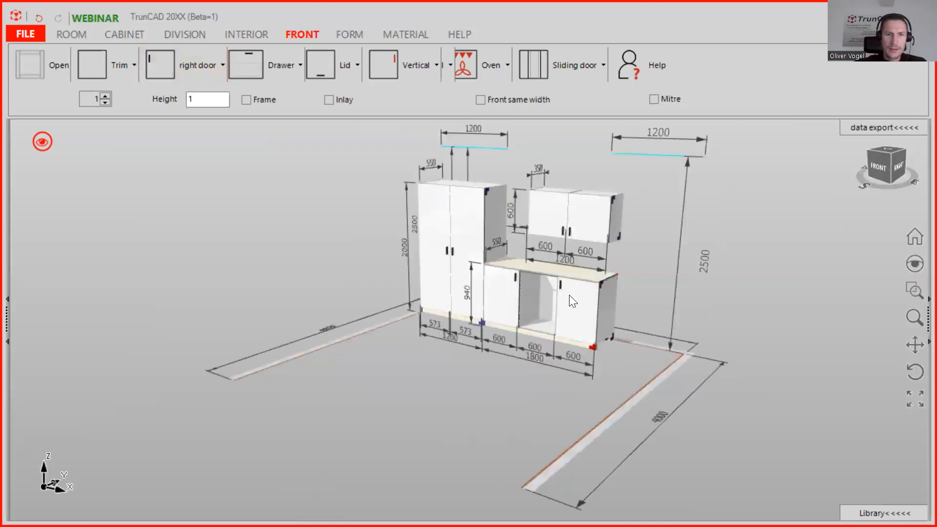
Add three drawers to the middle section of the base cabinet.
scroll(571, 294, up, 4)
middle_drag(571, 295, 540, 342)
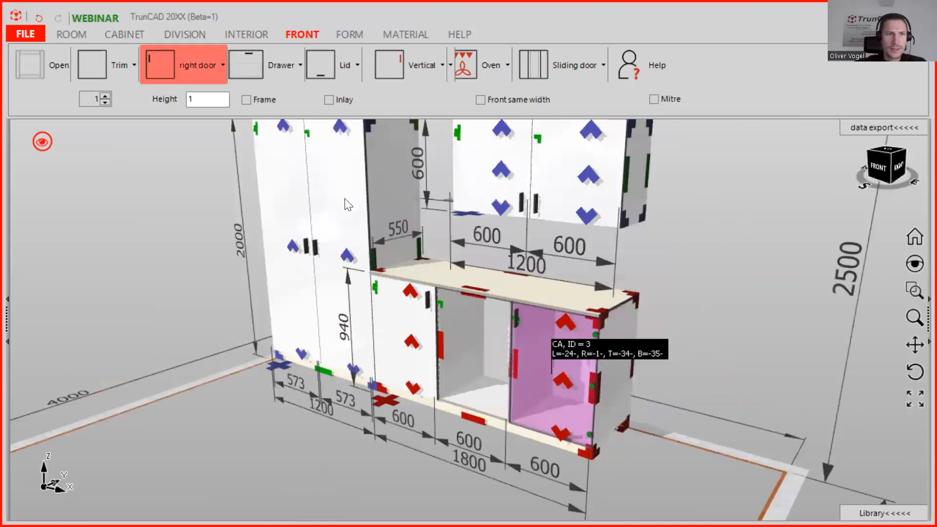
click(105, 97)
click(105, 96)
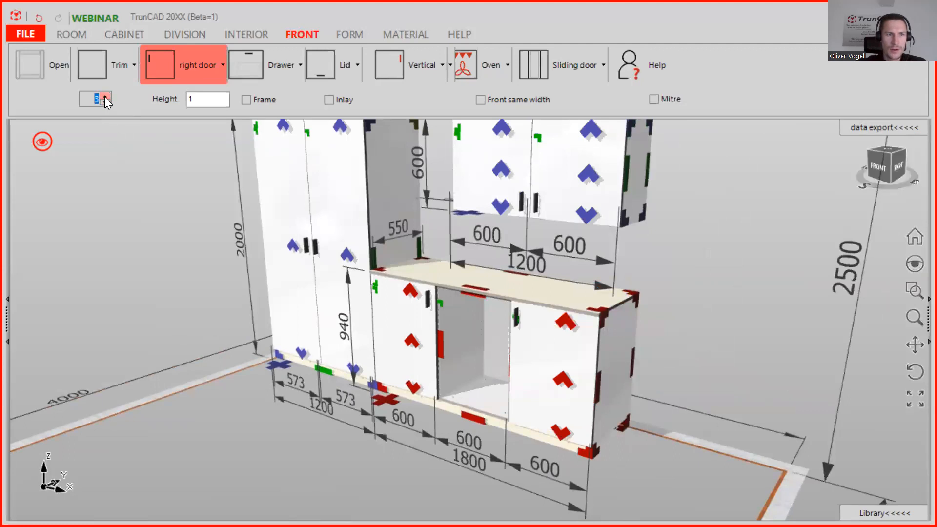
click(261, 63)
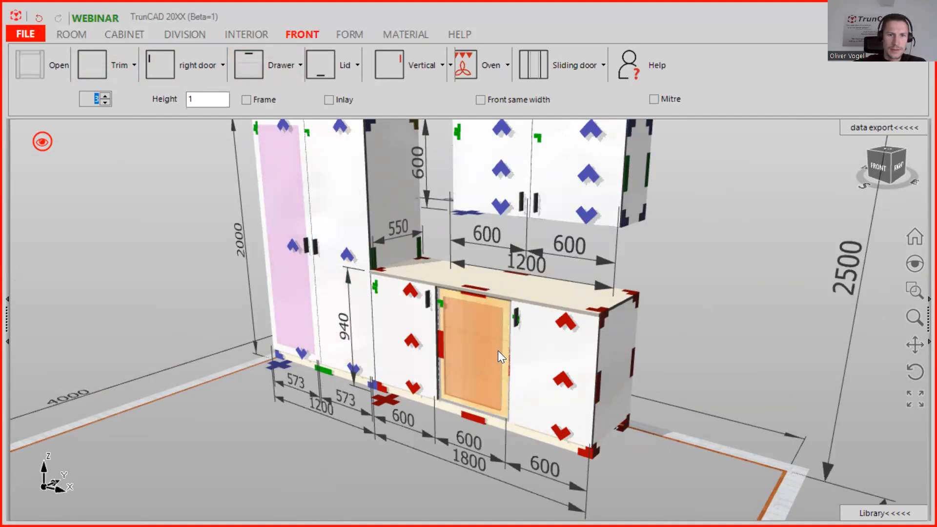
click(498, 350)
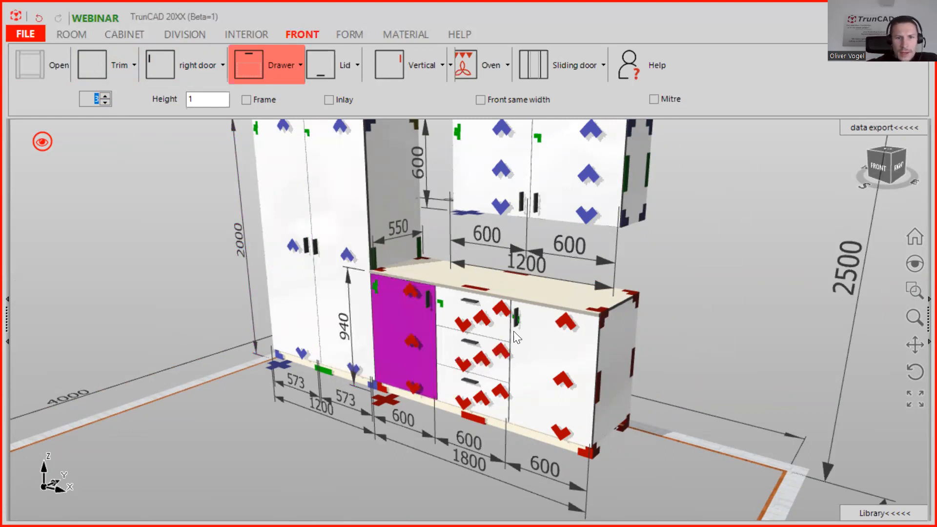
Set the handle type of the base cabinet's drawers to No handle.
middle_drag(664, 289, 653, 327)
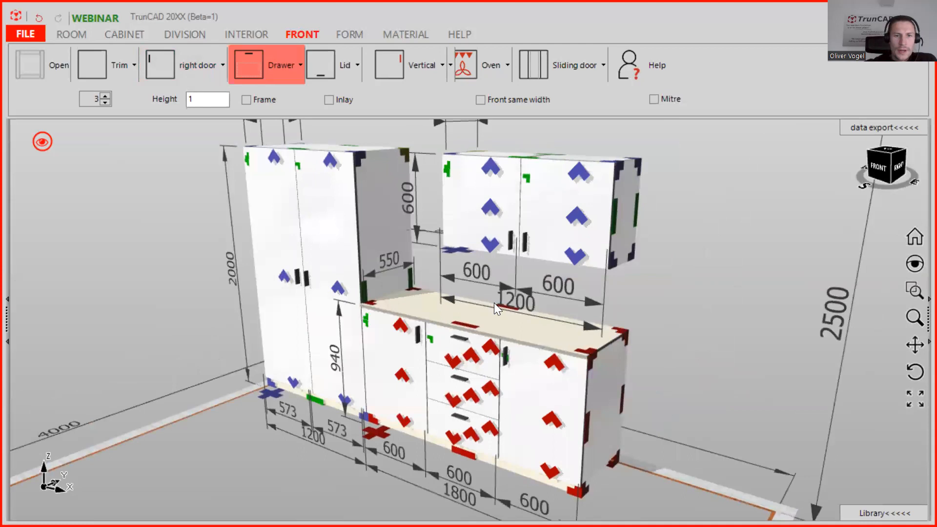
scroll(495, 289, up, 3)
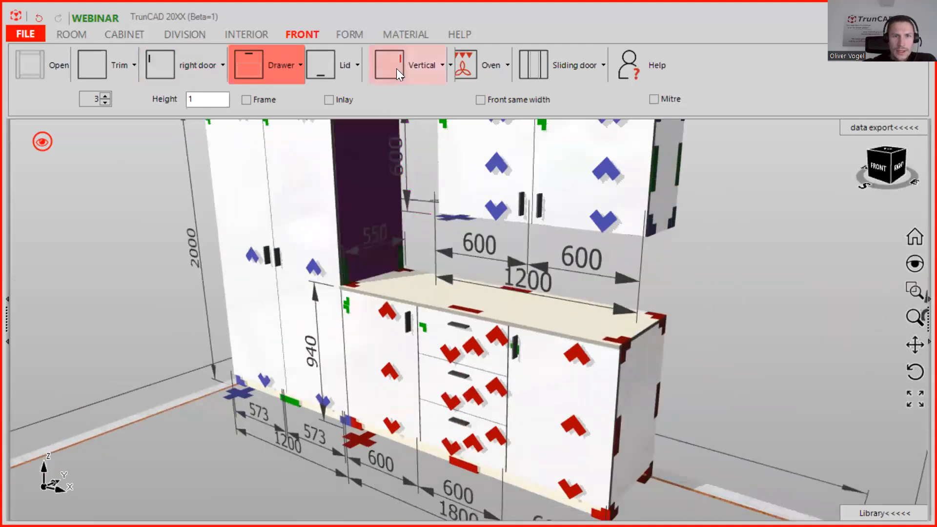
click(428, 61)
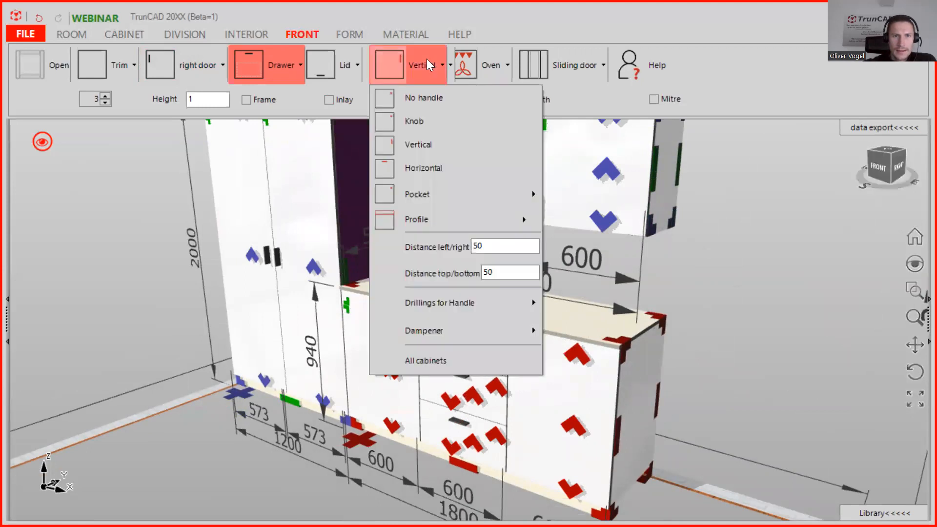
click(424, 121)
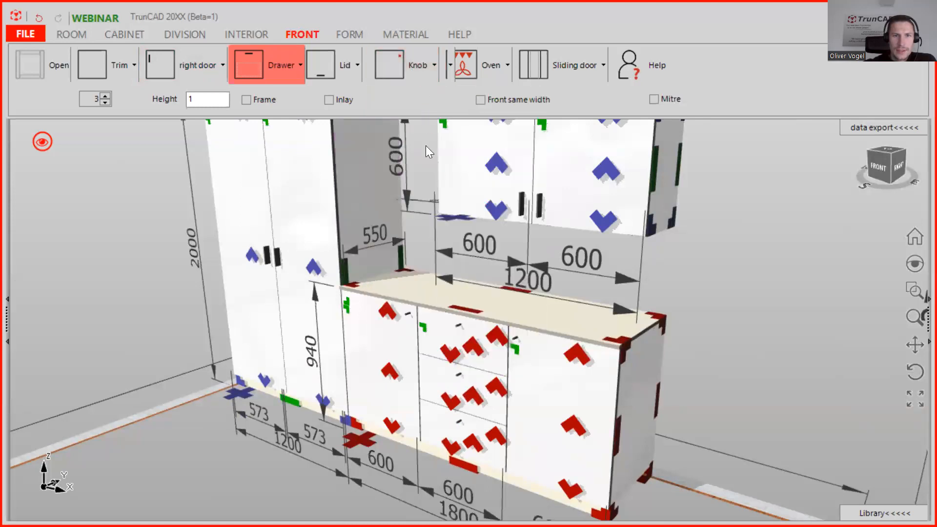
click(419, 76)
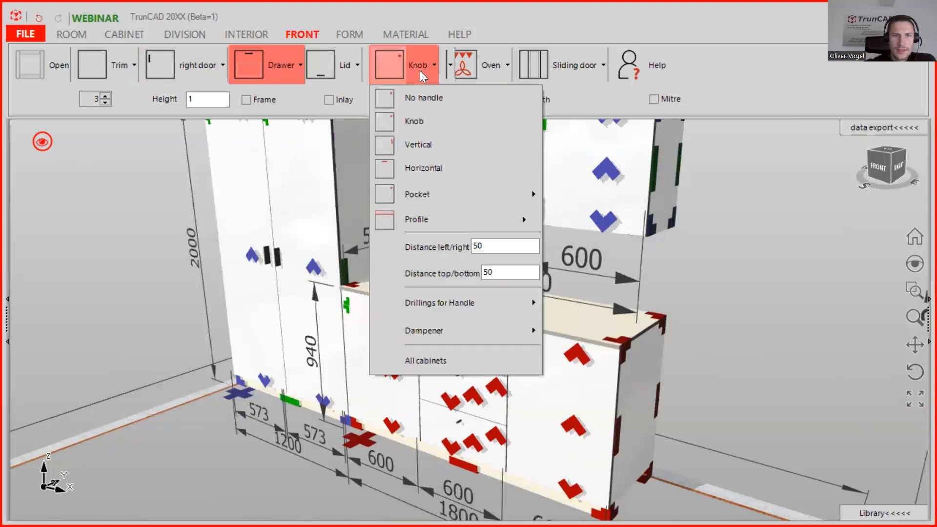
click(430, 98)
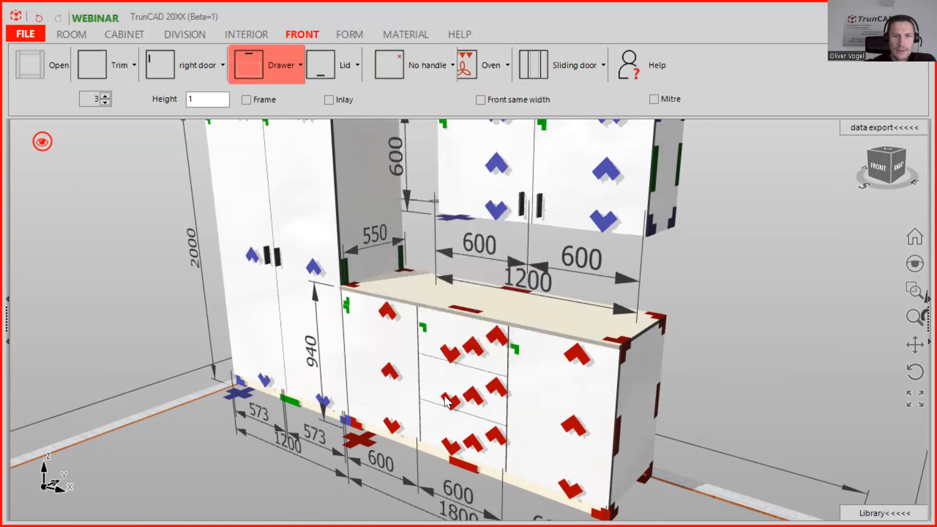
click(482, 346)
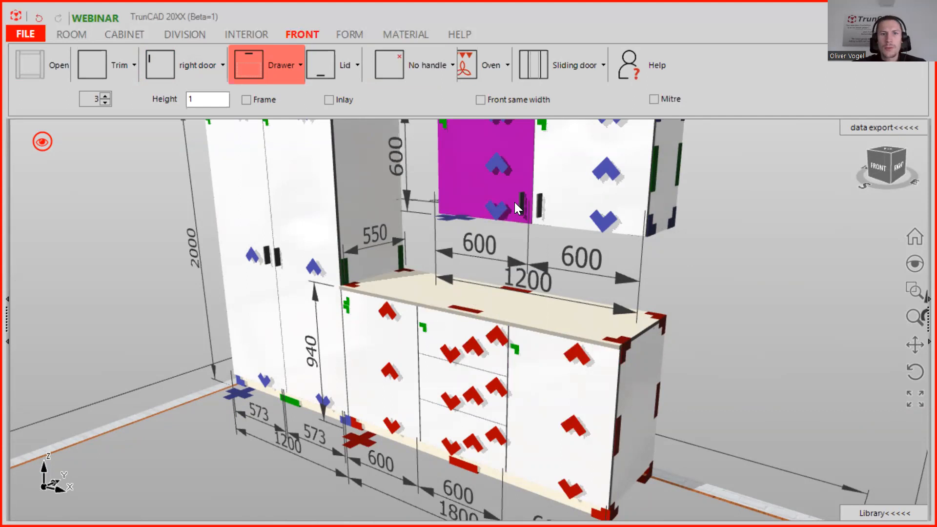
Apply the No handle setting to all three cabinets.
scroll(514, 202, down, 1)
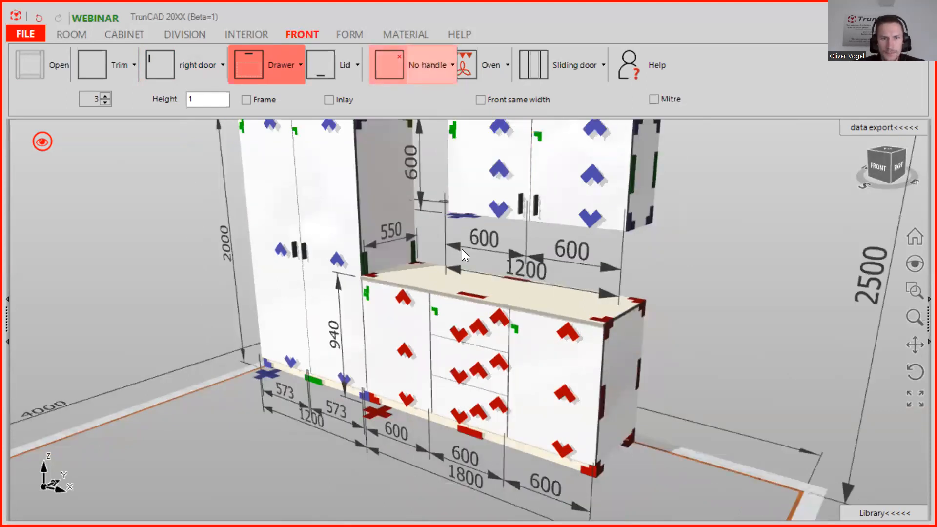
click(425, 62)
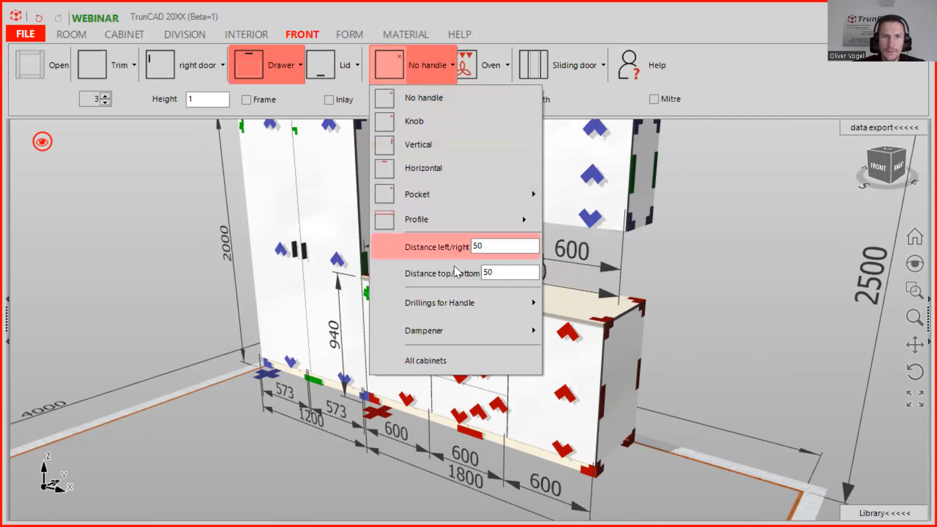
click(450, 359)
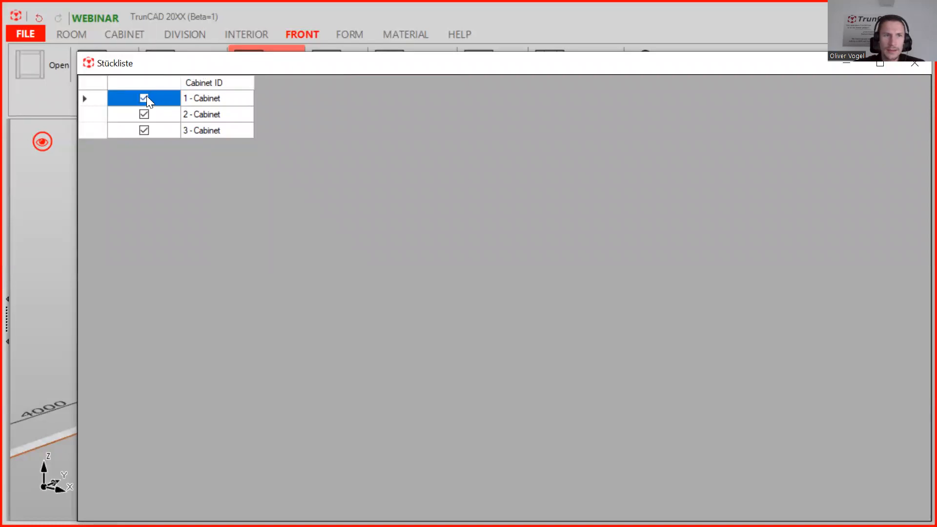
drag(241, 63, 217, 38)
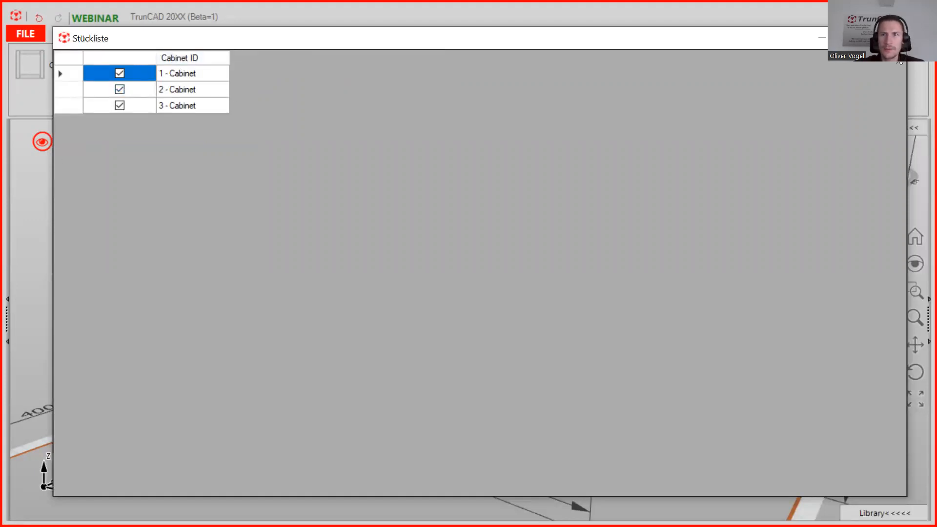
click(896, 39)
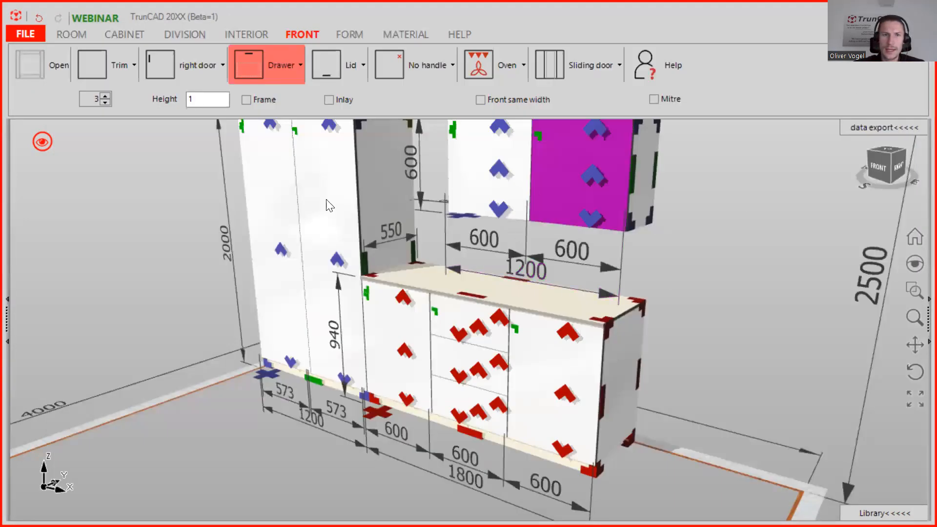
scroll(551, 289, down, 5)
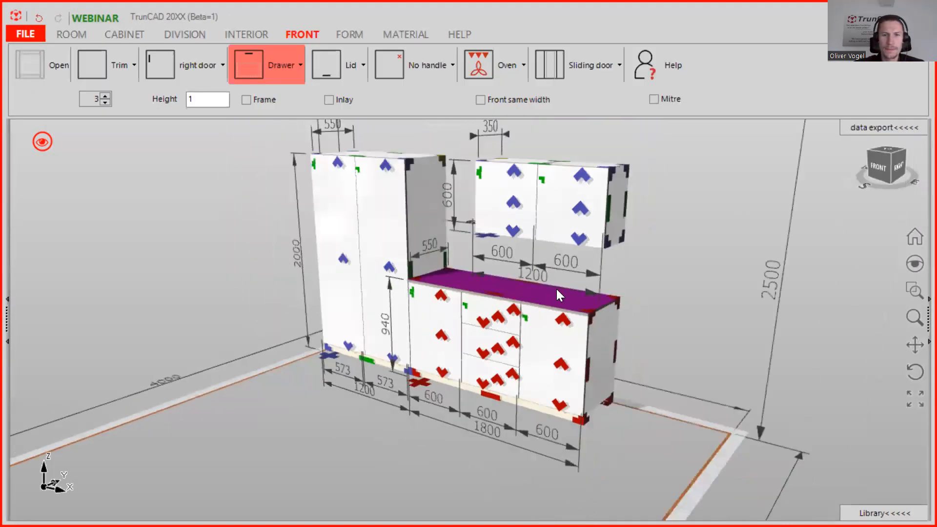
Filter the materials for 'han' and delete the Handle_edge_LProfil 40mm material set.
middle_drag(625, 322, 645, 326)
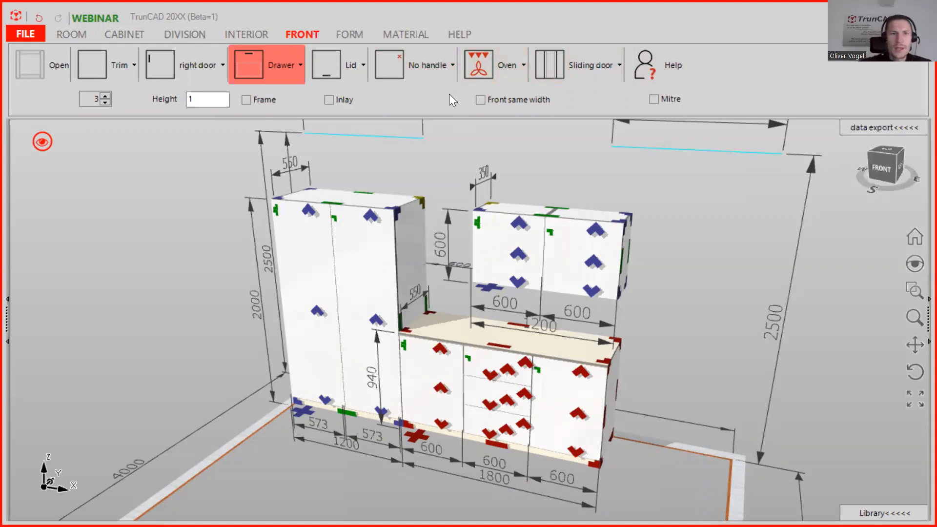
click(407, 37)
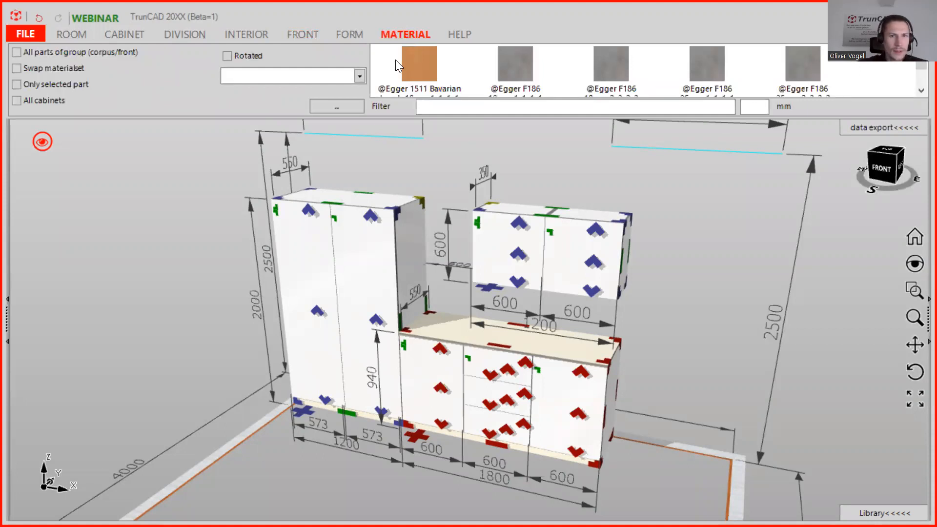
click(457, 107)
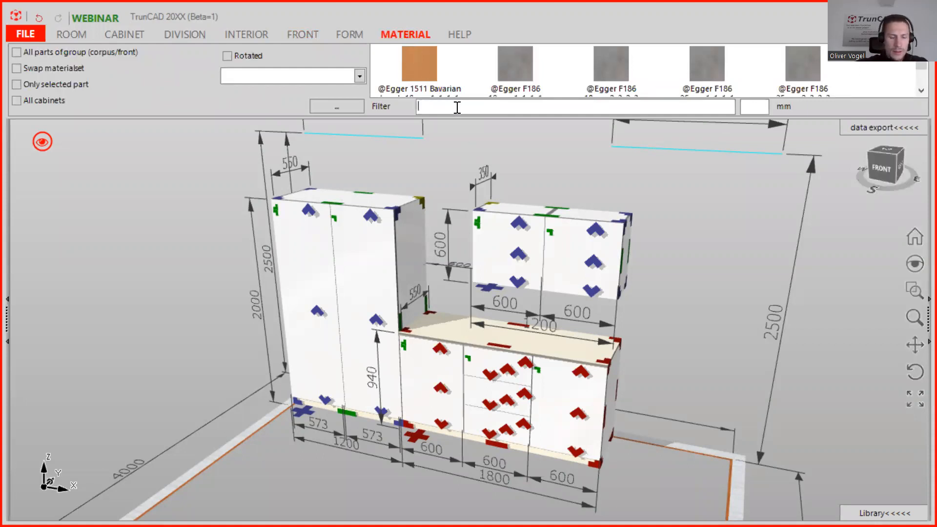
text(h)
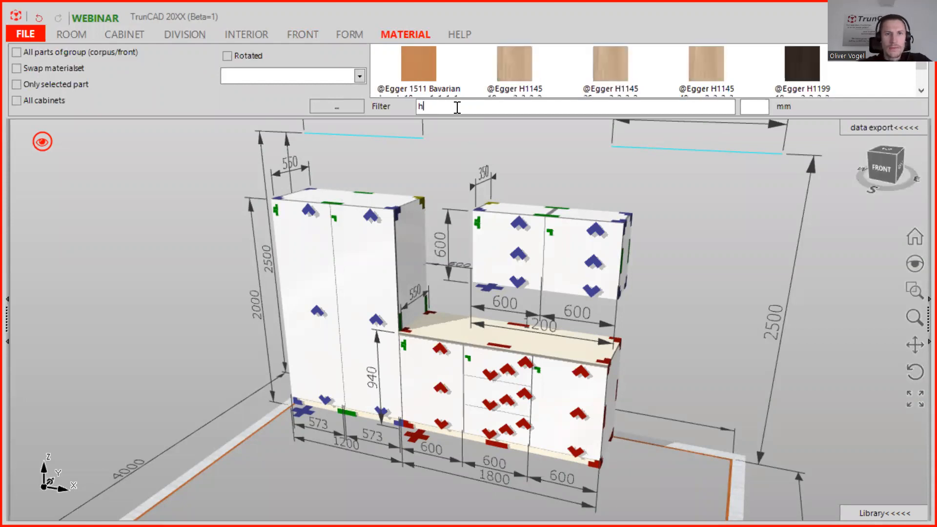
text(an)
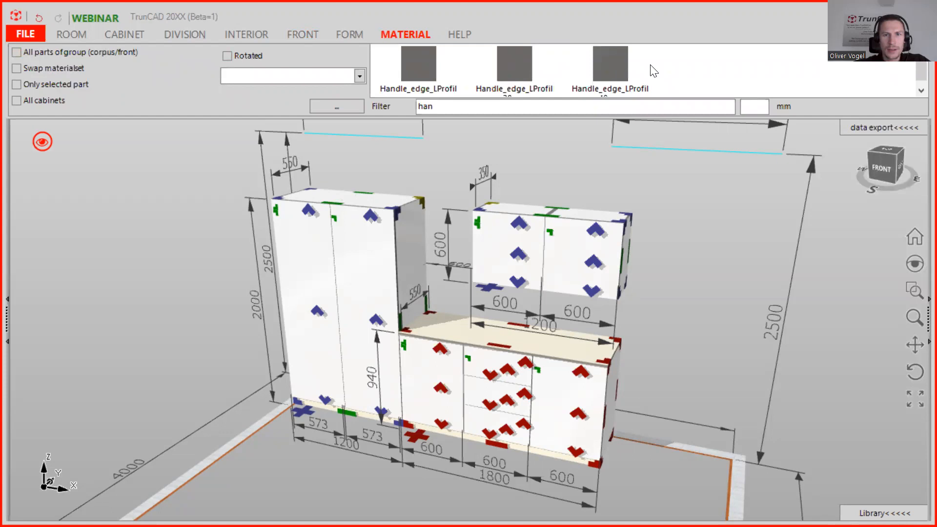
scroll(619, 65, down, 1)
click(613, 61)
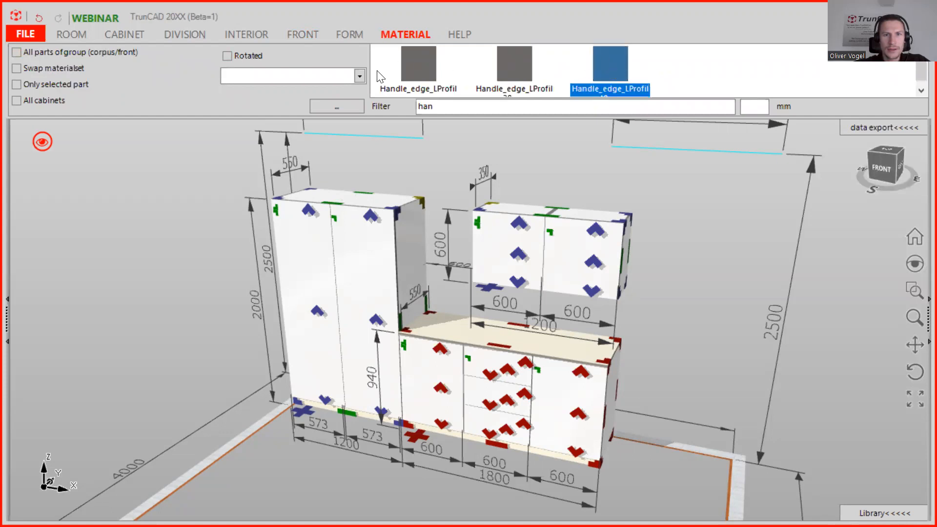
click(351, 107)
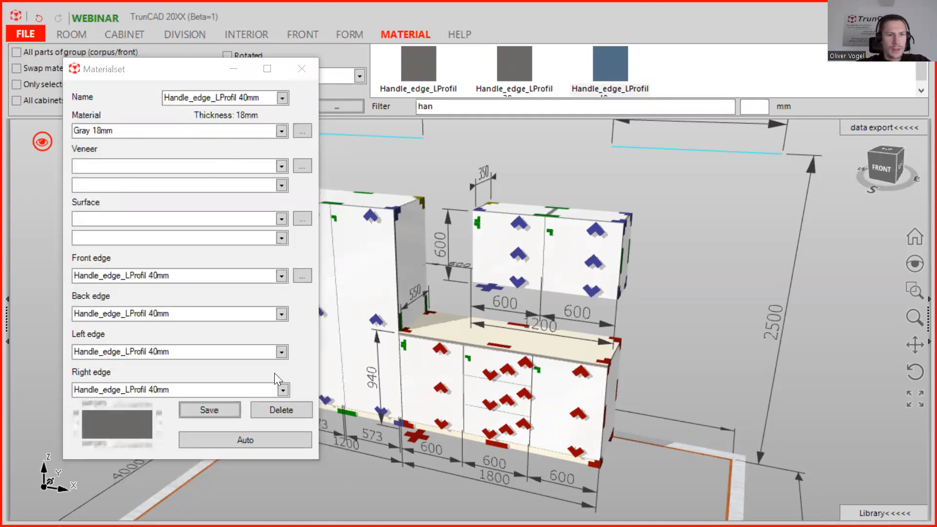
click(263, 414)
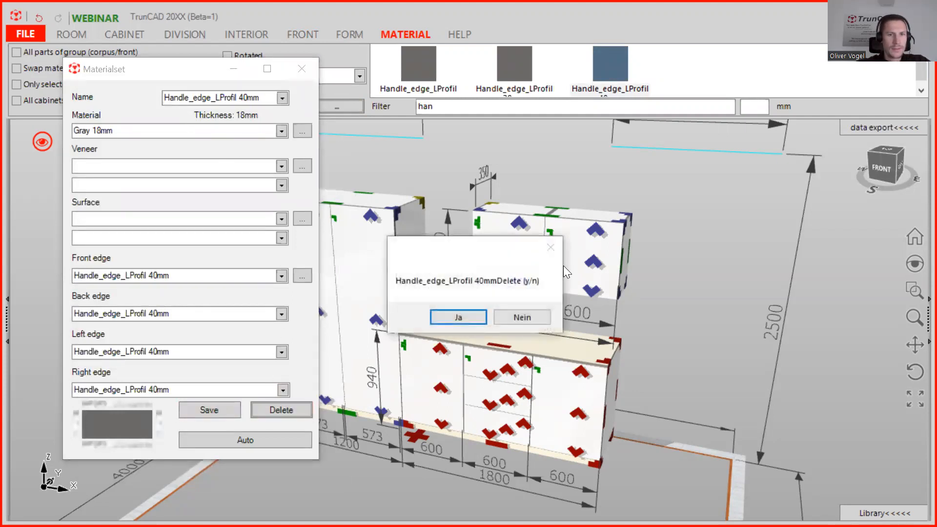
click(474, 316)
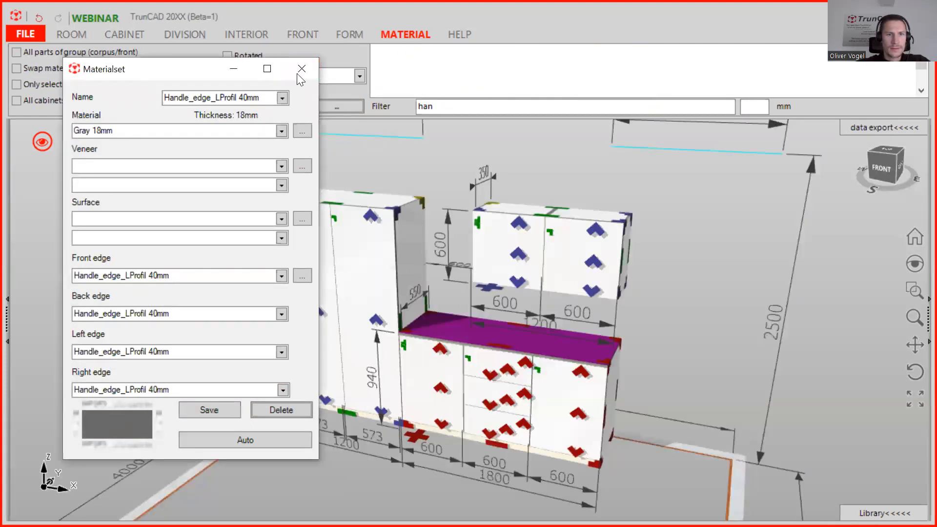
click(299, 72)
Clear the material filter, open a new material set and choose Egger H1334 18mm - Coated particle board as its material.
drag(419, 105, 395, 105)
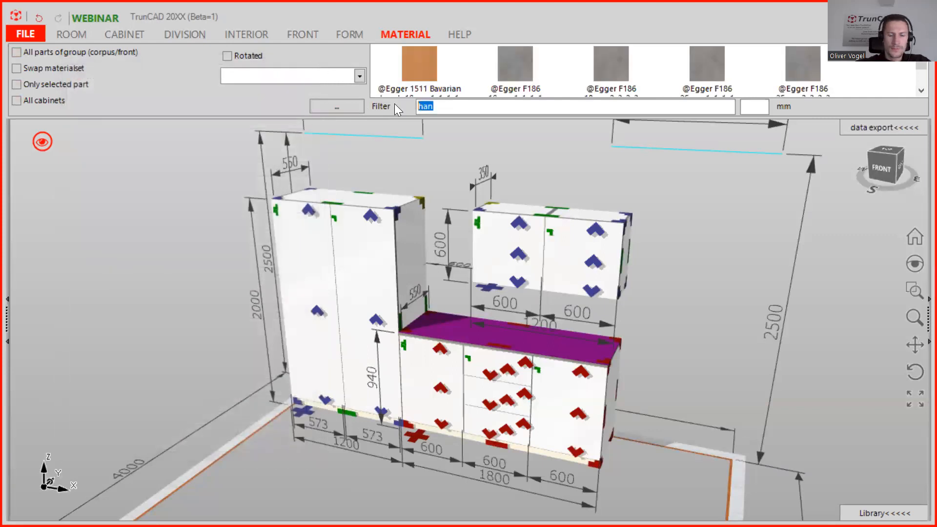
key(BackSpace)
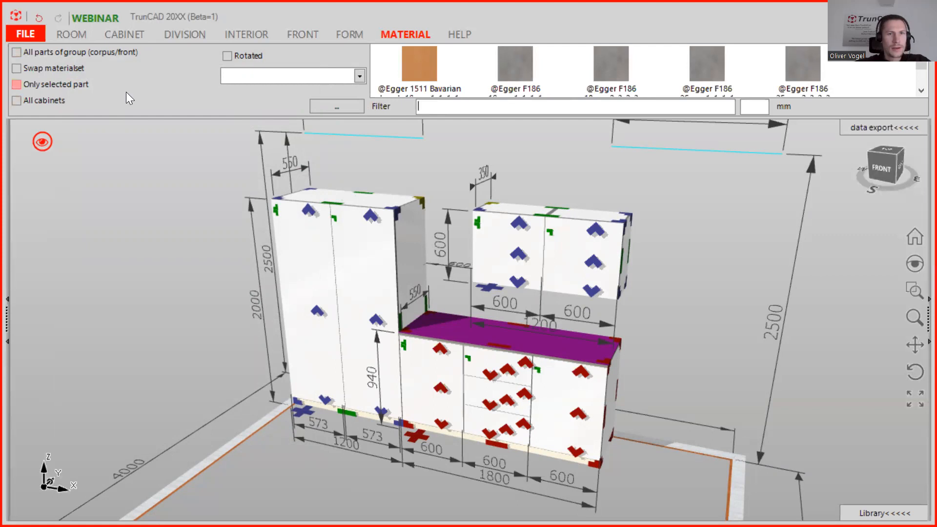
click(351, 107)
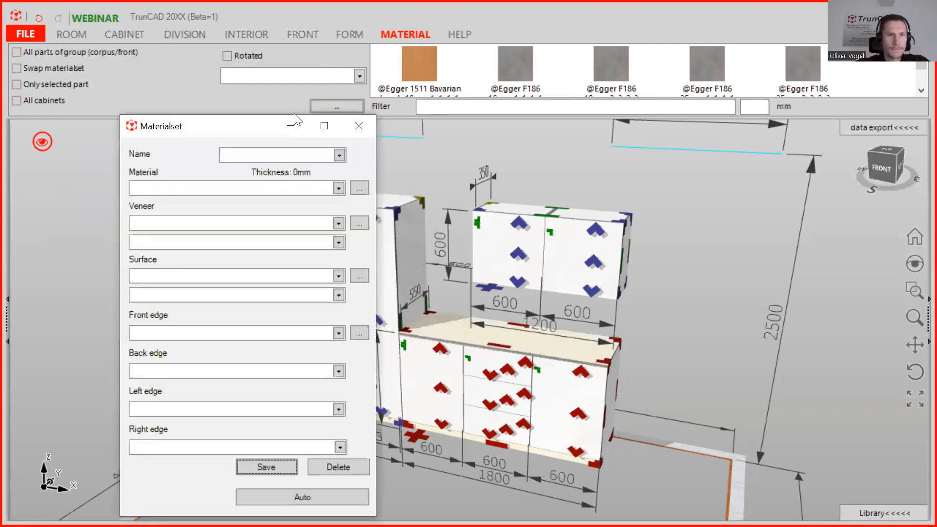
drag(272, 131, 259, 59)
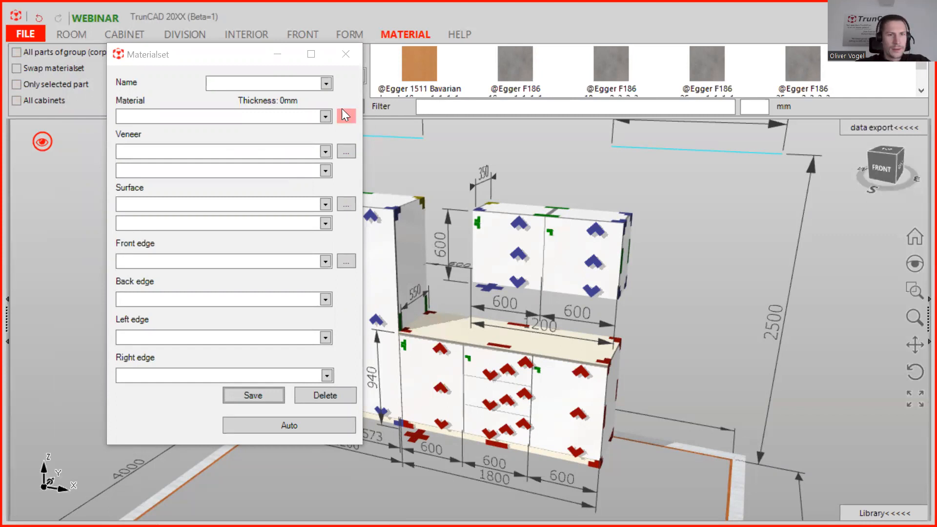
click(326, 117)
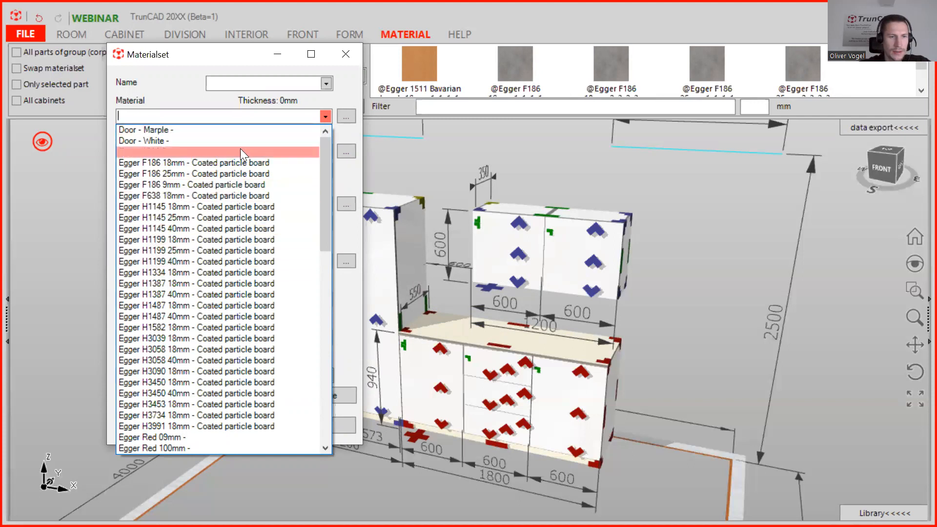
scroll(250, 209, down, 6)
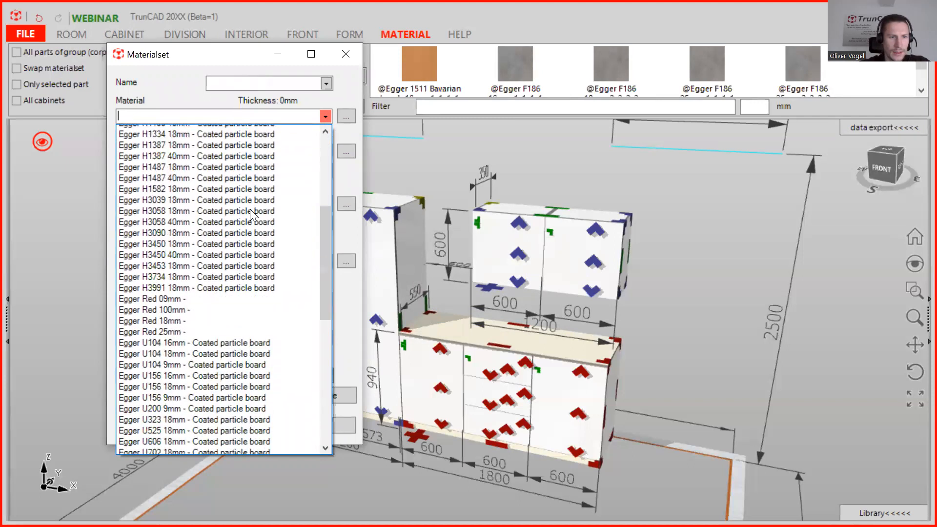
scroll(250, 209, up, 6)
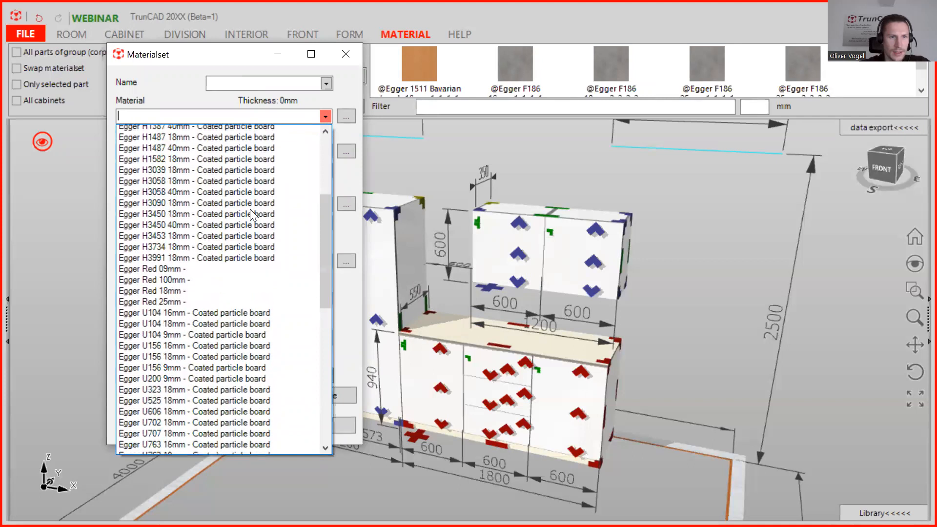
text(wh)
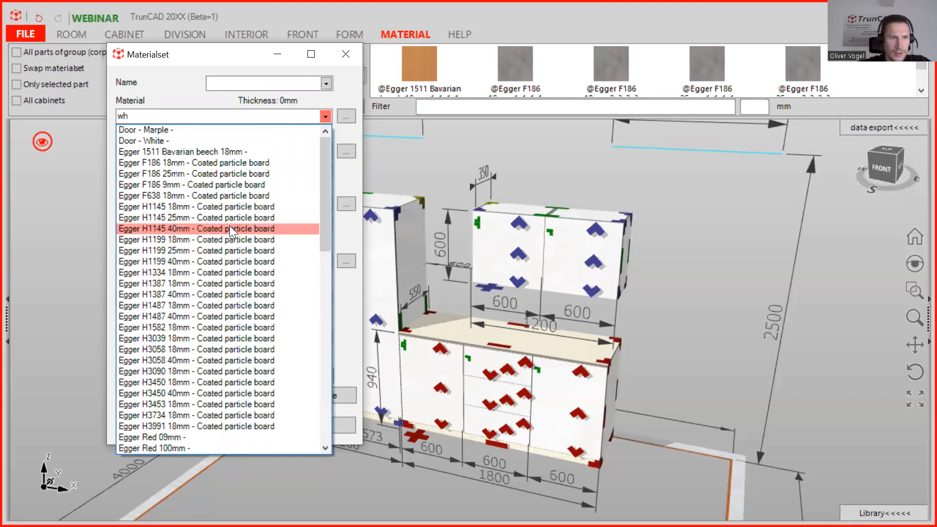
text(i)
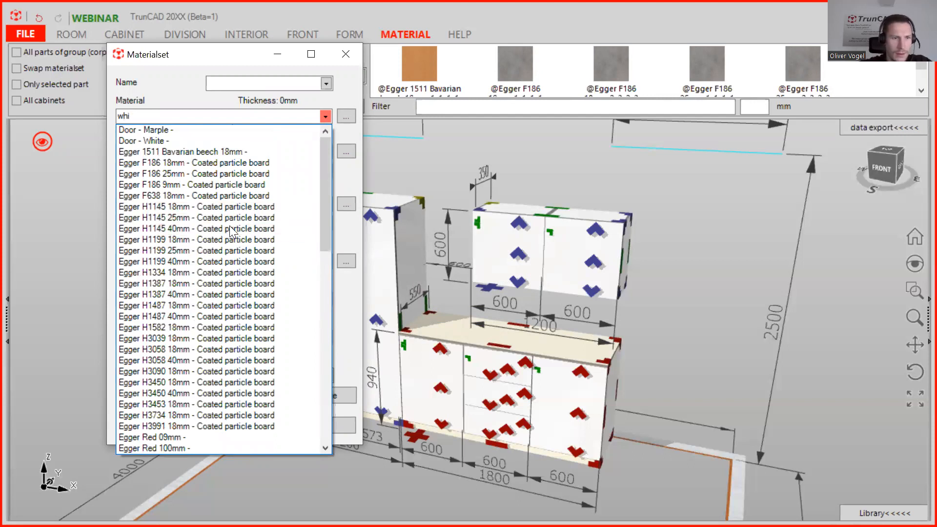
click(156, 272)
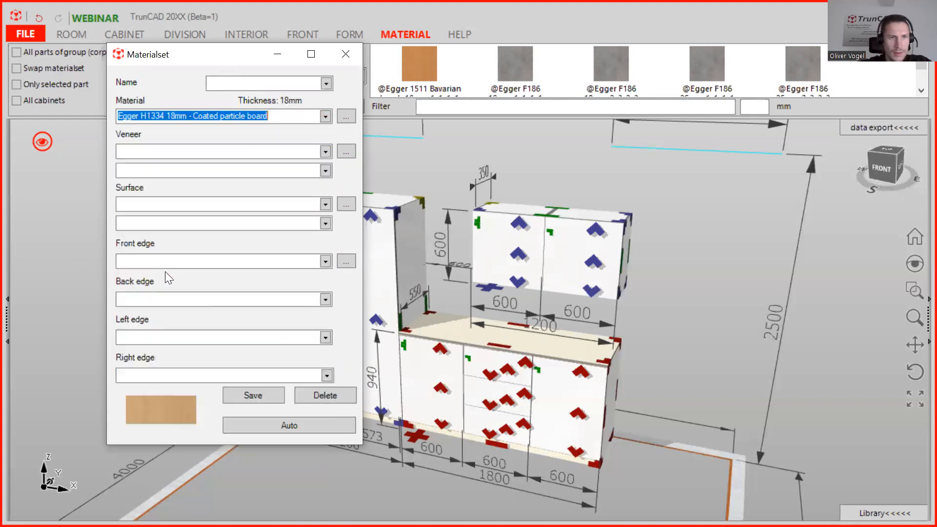
Save the chosen material as a new material article named J-Handle-Dummy.
click(344, 116)
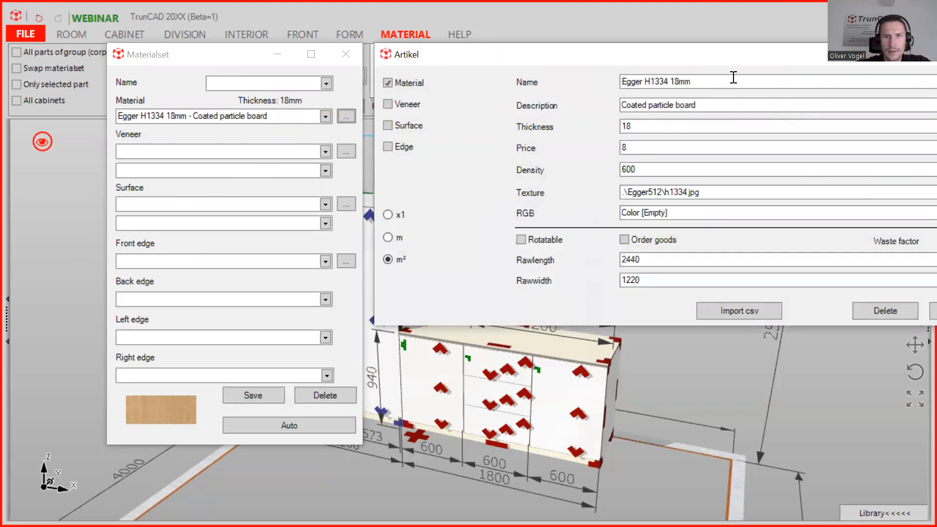
drag(690, 81, 576, 83)
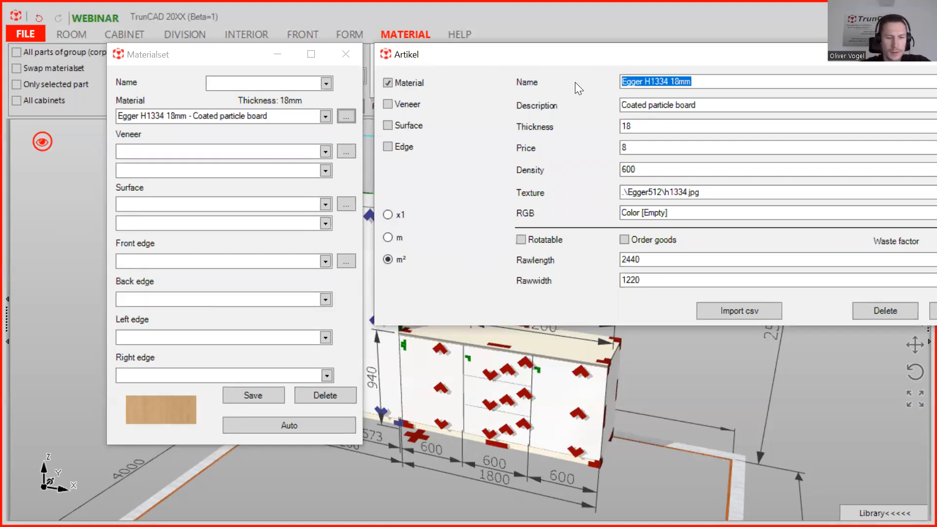
text(J)
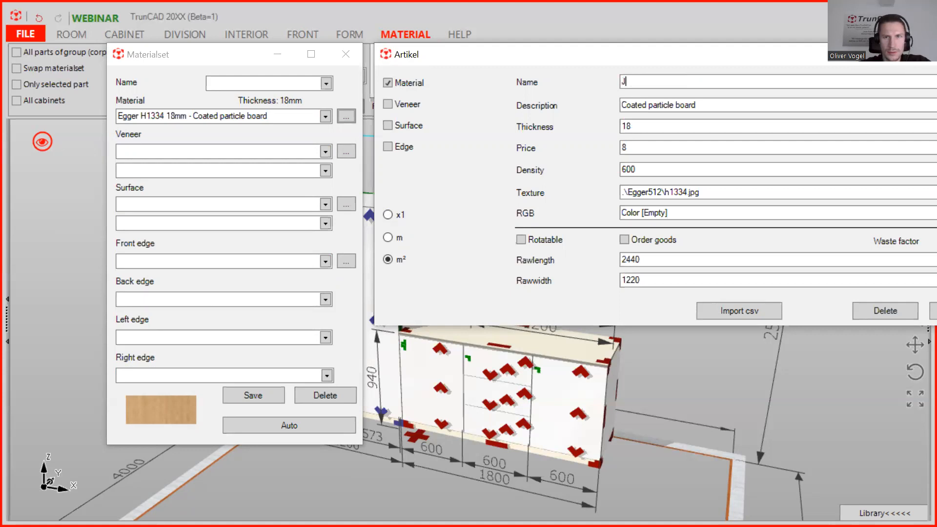
text(-)
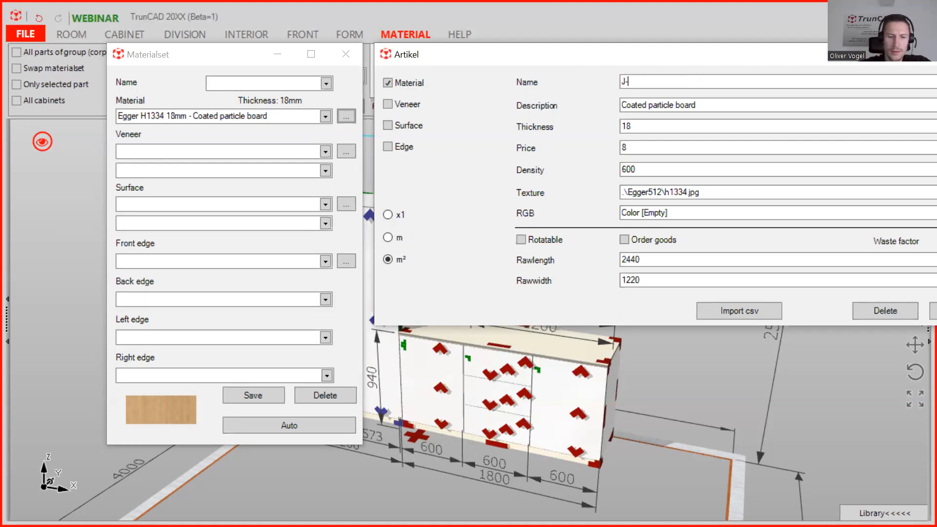
text(Handle)
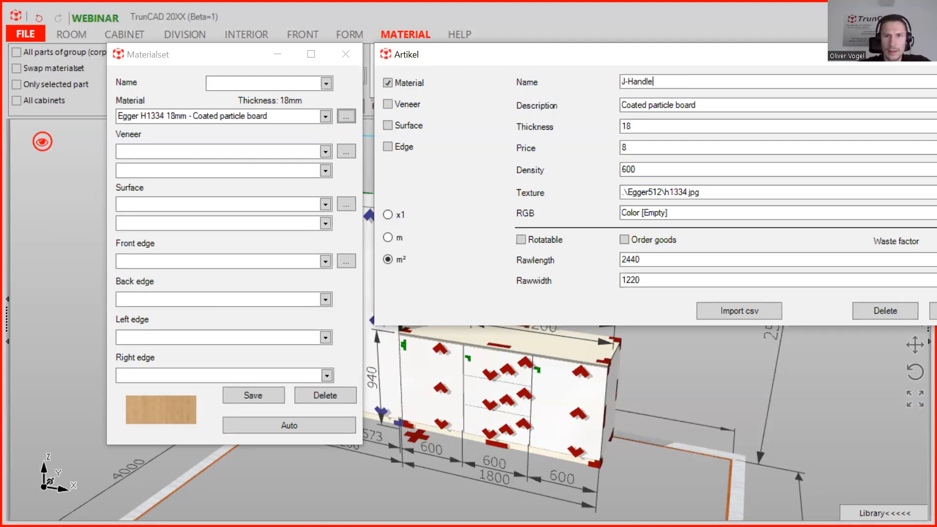
text(-Dummy)
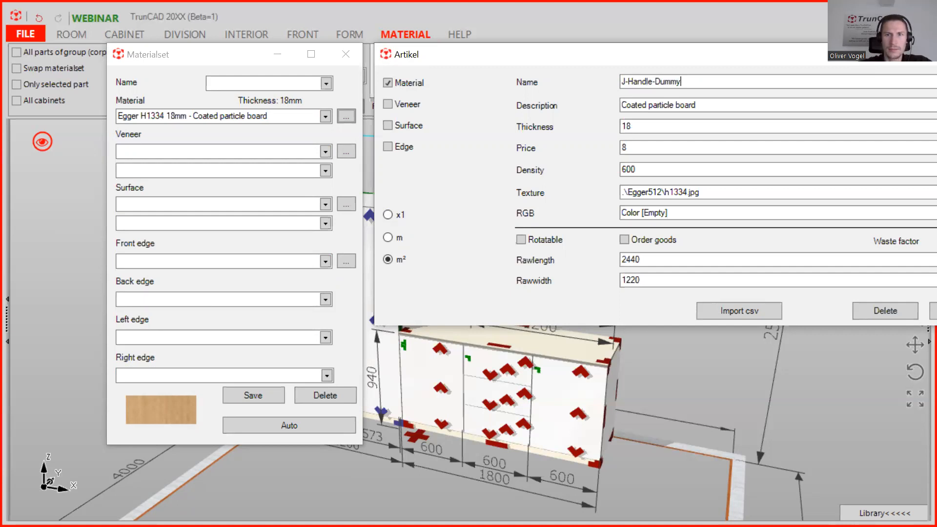
drag(647, 55, 567, 55)
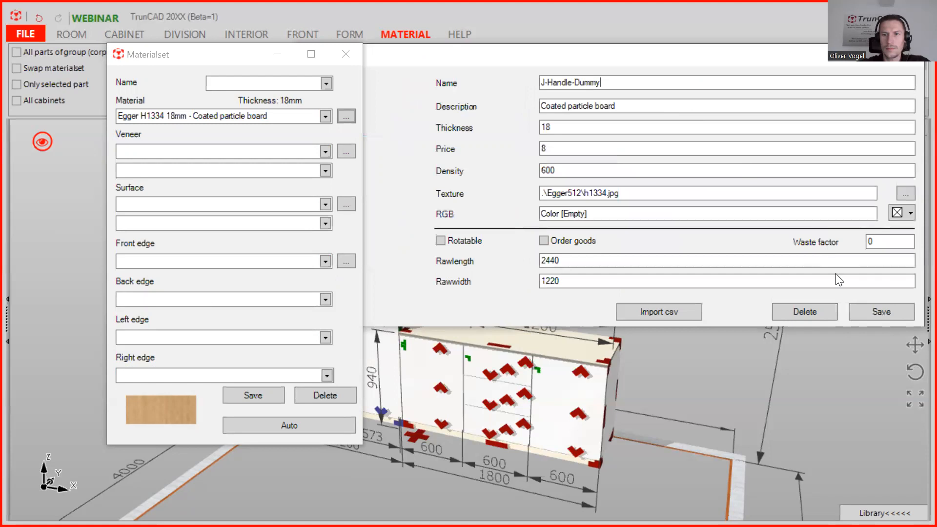
click(866, 311)
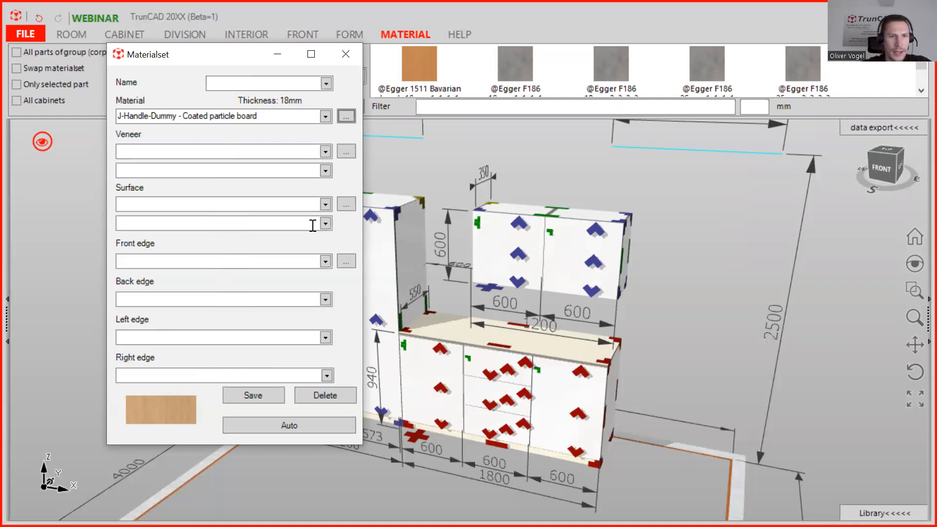
Open a new edge article for the material set's front edge and name it Handle_edge_J-Profile 40mm.
click(346, 262)
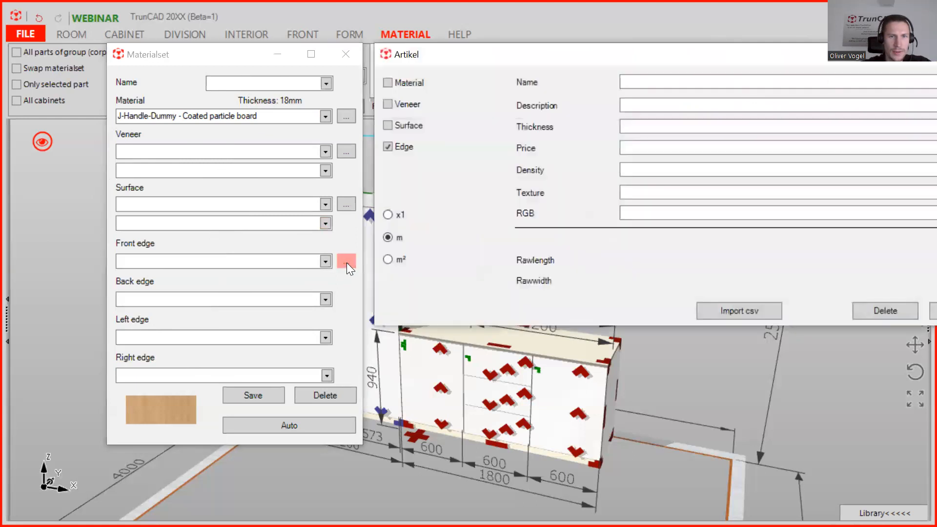
drag(210, 57, 169, 56)
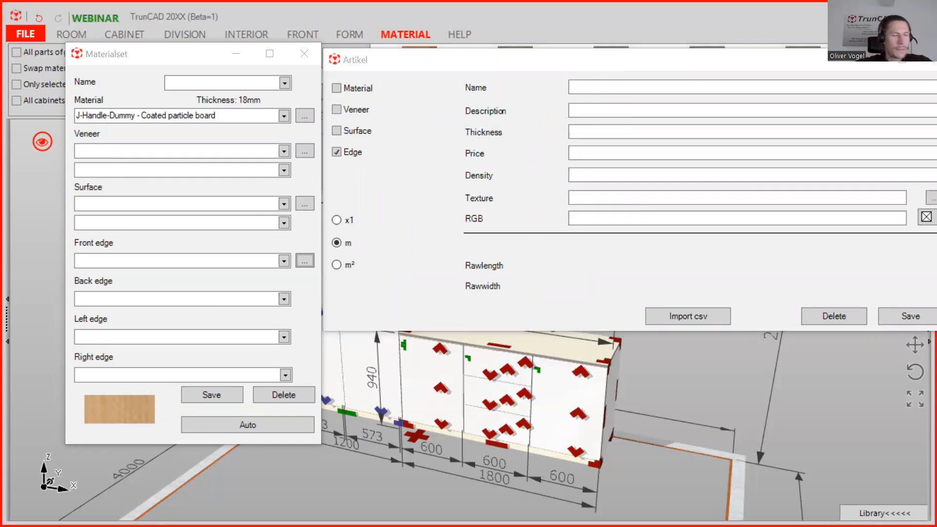
click(630, 88)
text(Ha)
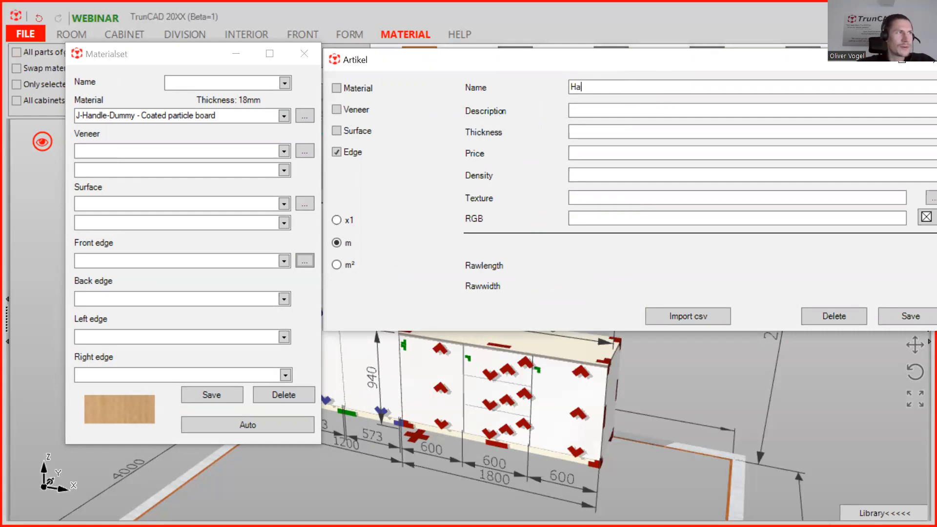
text(ndle)
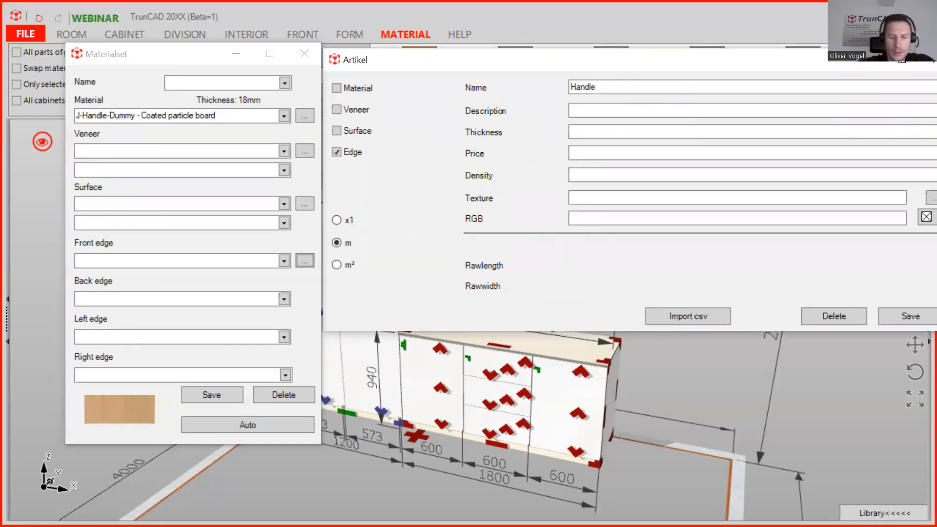
text(_)
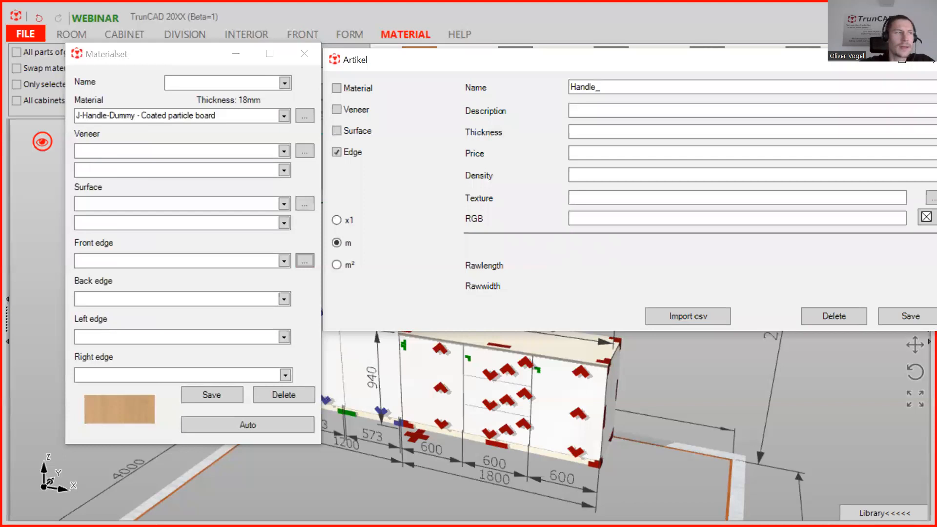
text(edge)
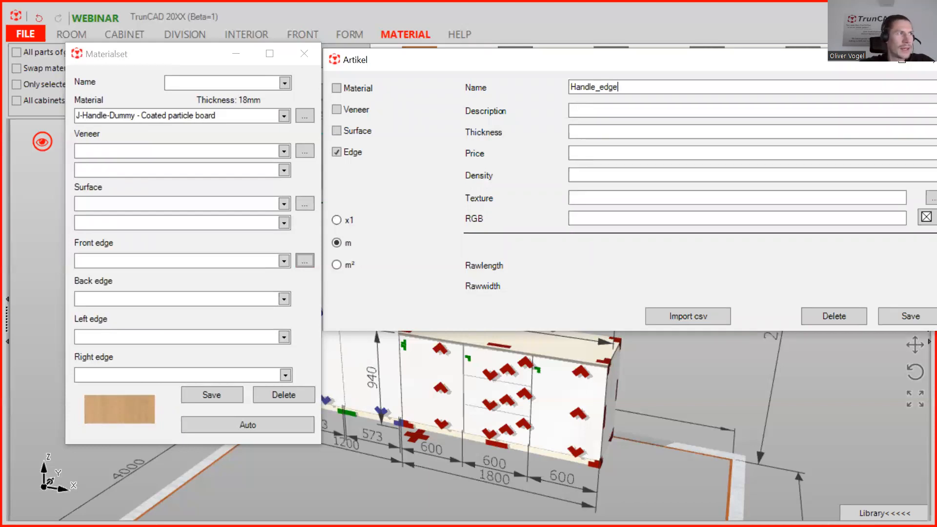
text(_)
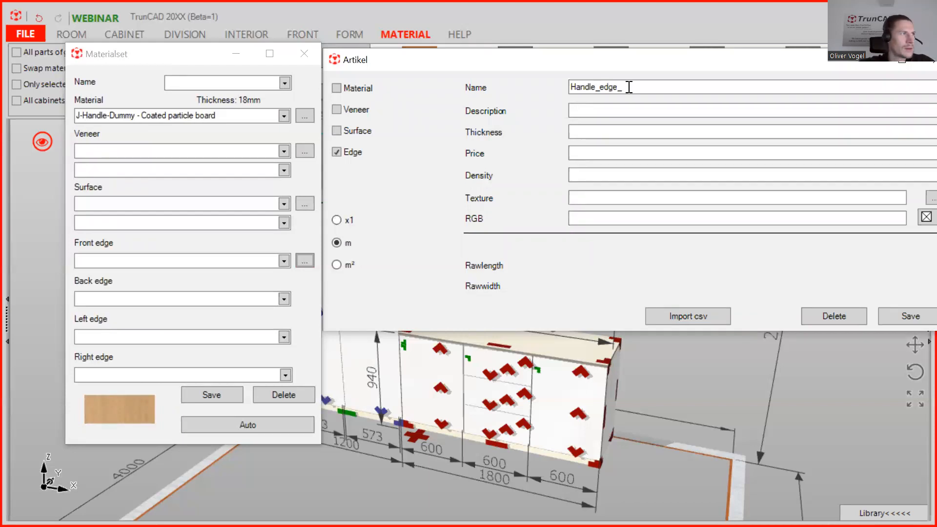
text(J)
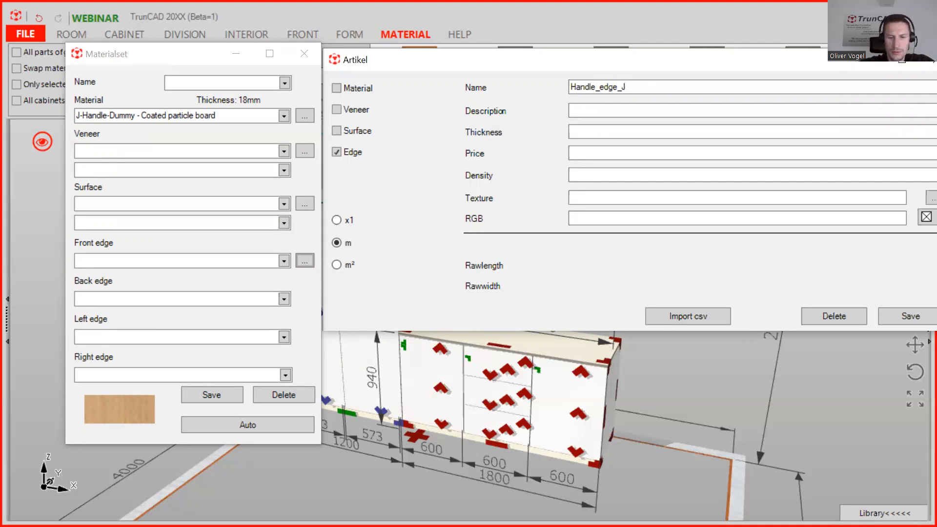
text(-Profile)
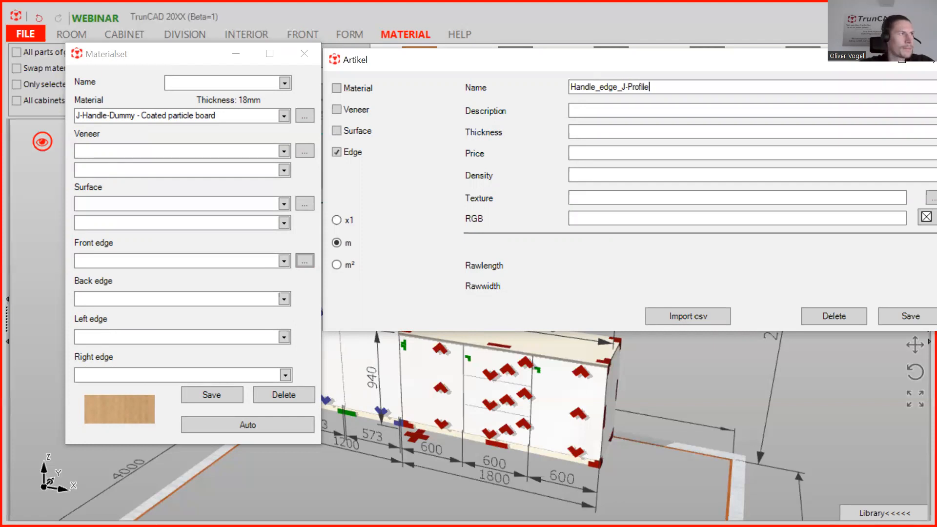
text( 4)
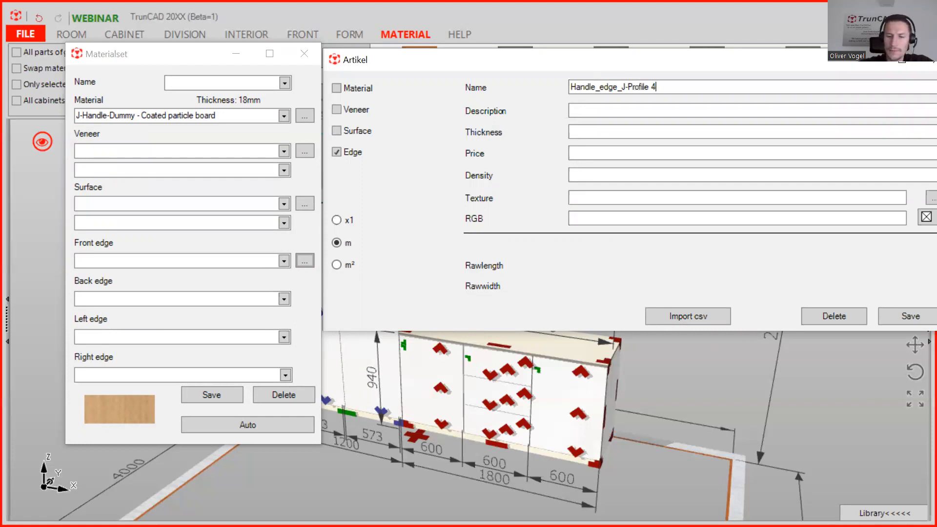
text(0mm)
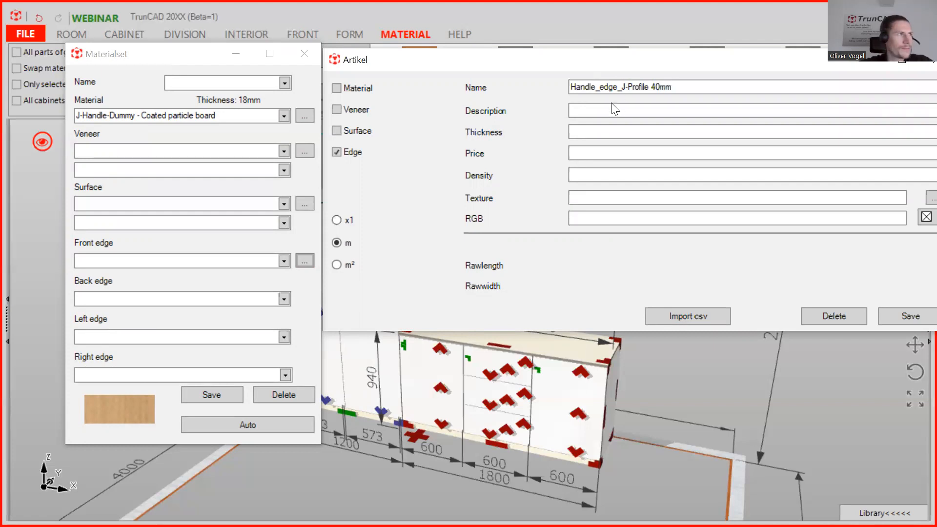
Fill in the edge article's description as Handle_edge_J-Profile, thickness 40 and price 22.
drag(649, 86, 564, 87)
key(ctrl+c)
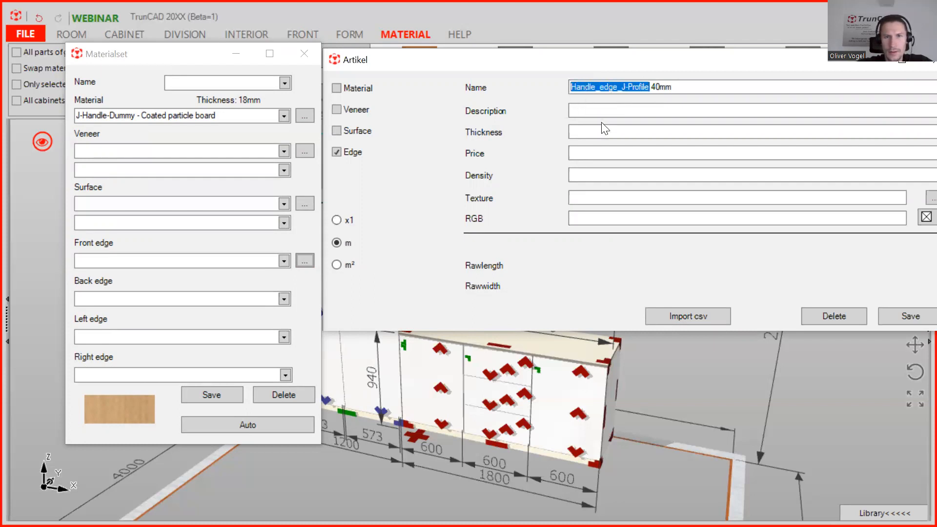
click(589, 111)
key(ctrl+v)
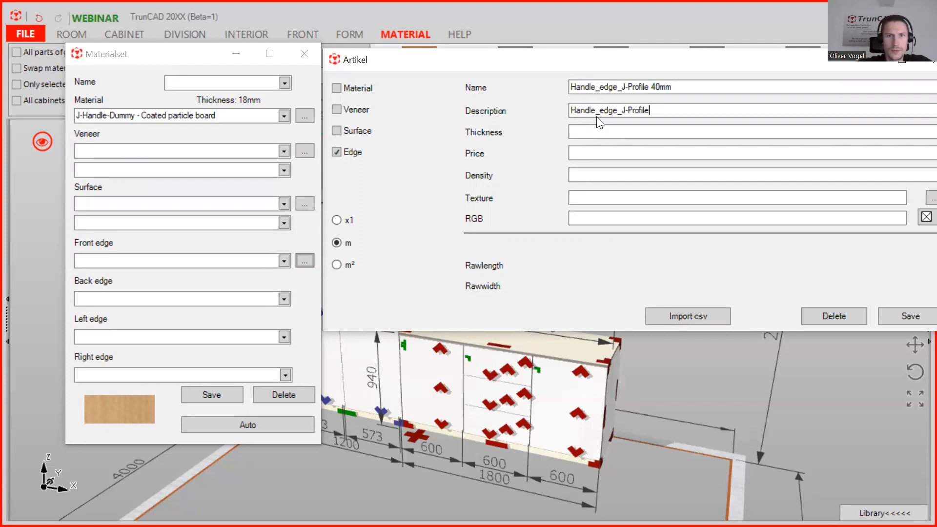
click(591, 132)
text(40)
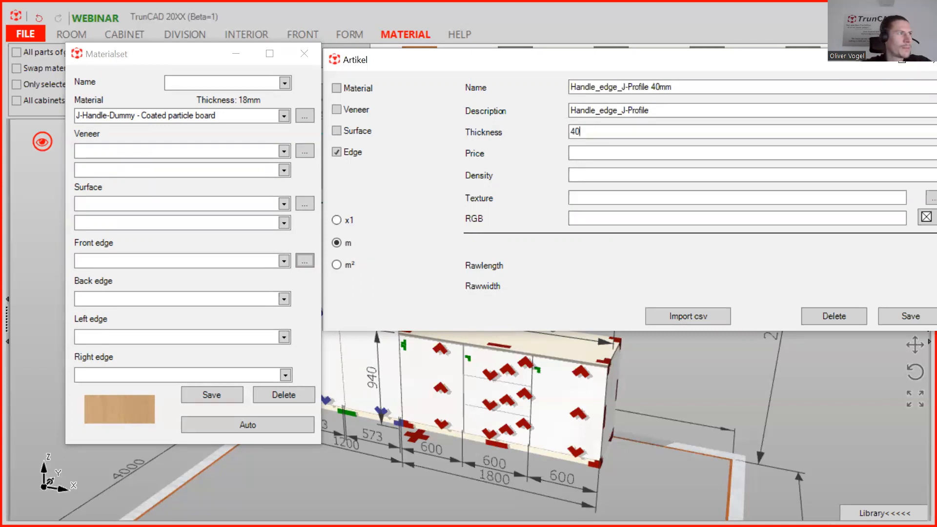
click(594, 153)
text(22)
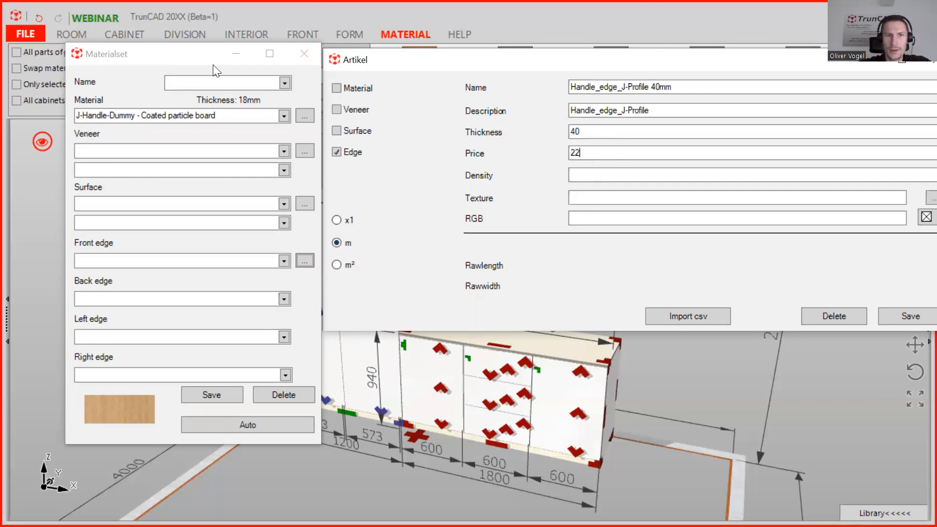
Save the new Handle_edge_J-Profile 40mm edge article.
click(187, 61)
drag(187, 61, 165, 61)
click(514, 63)
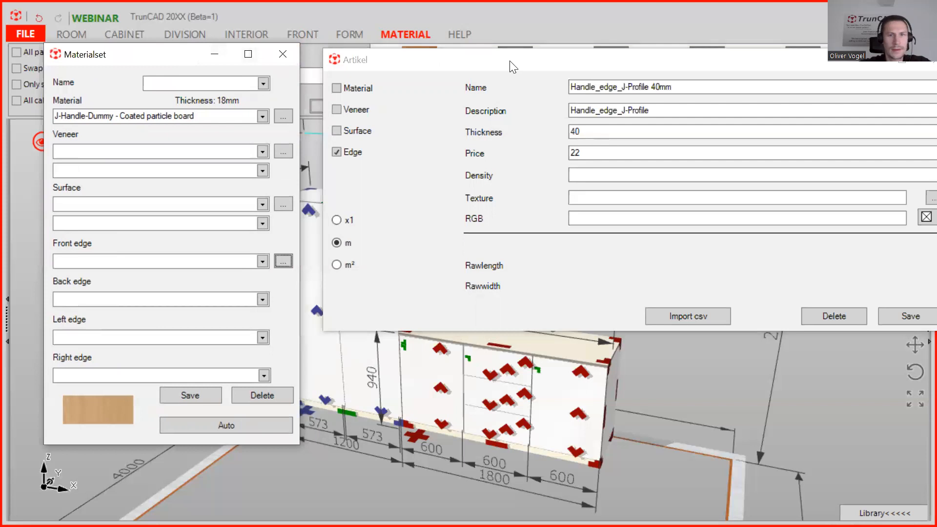
drag(524, 64, 502, 62)
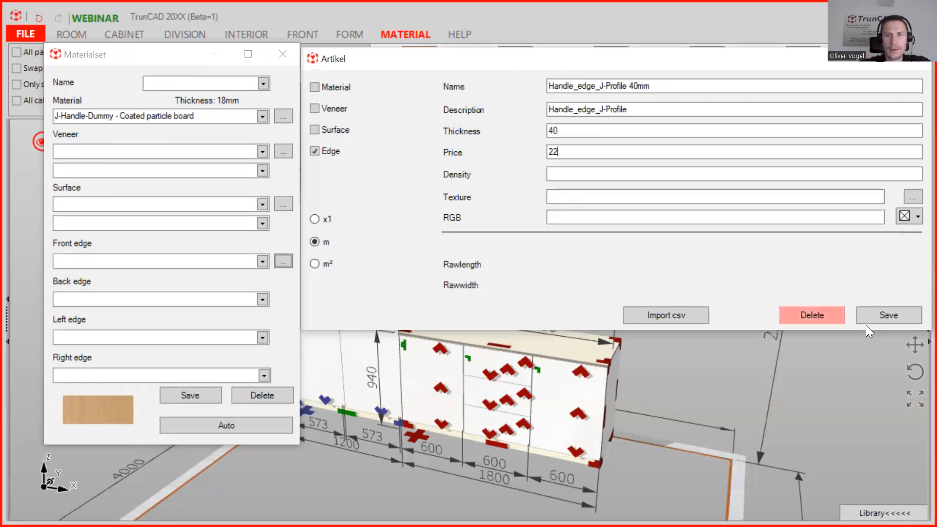
click(900, 318)
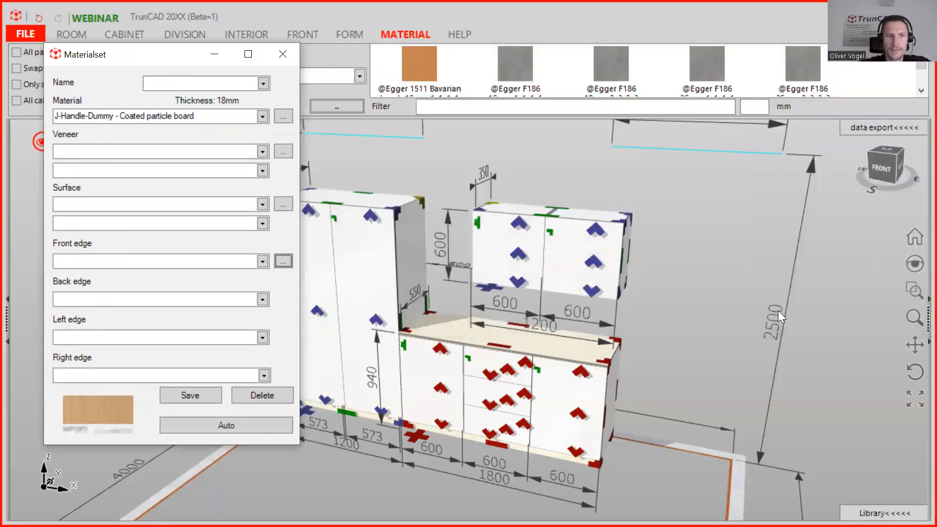
Assign Handle_edge_J-Profile 40mm as the front, back, left and right edge of the material set.
click(241, 263)
key(ctrl+c)
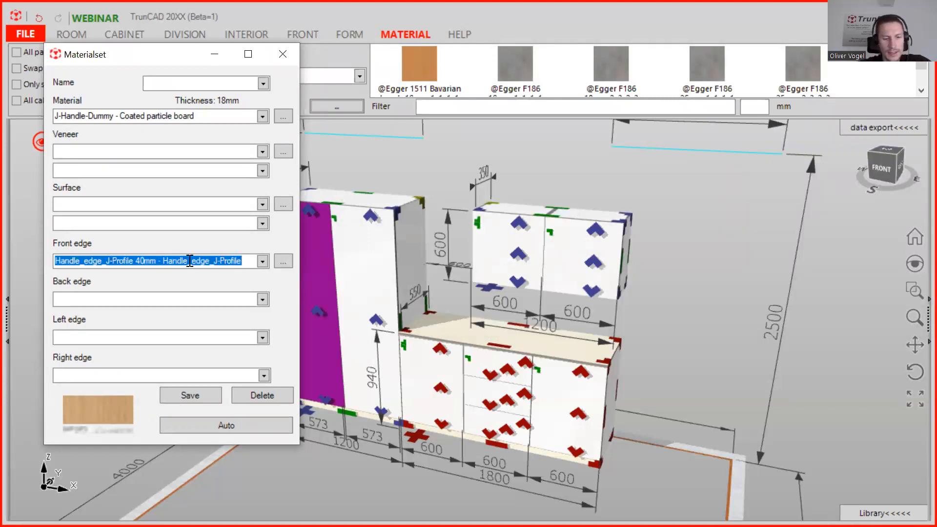
click(175, 297)
key(ctrl+v)
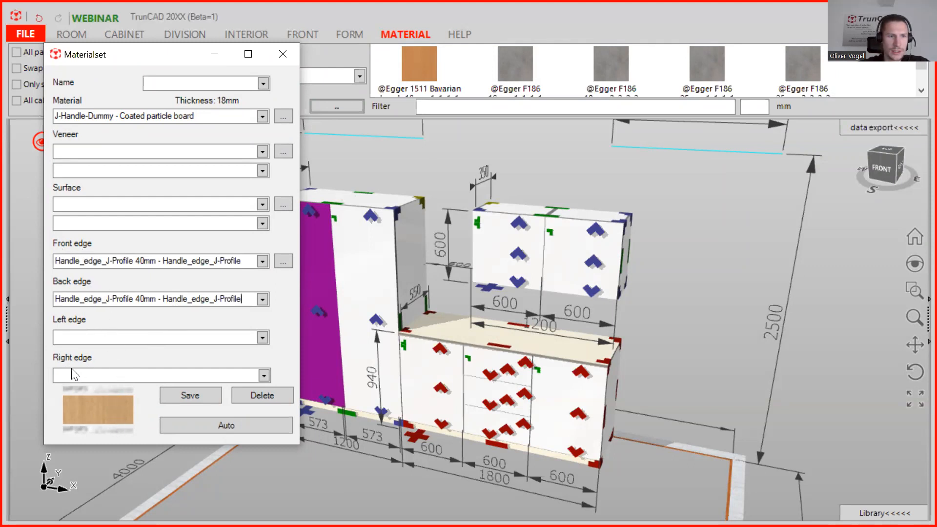
click(69, 337)
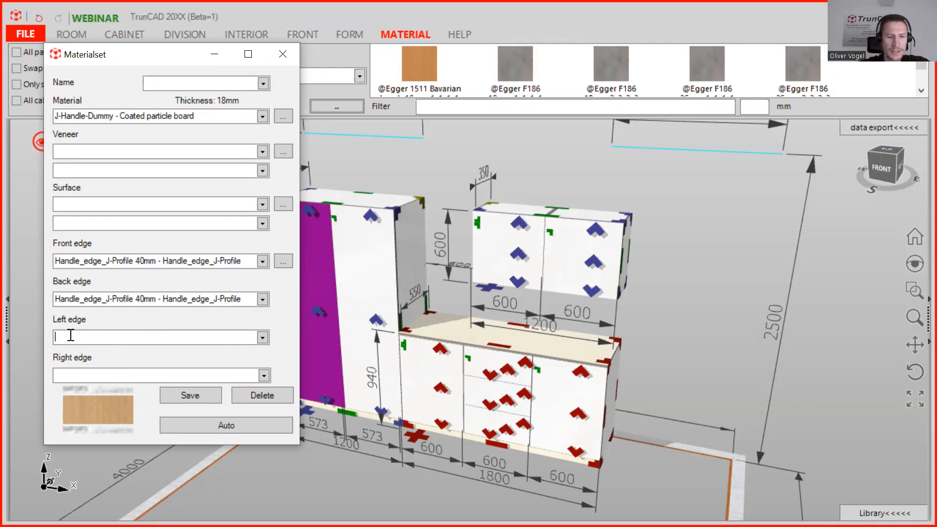
key(ctrl+v)
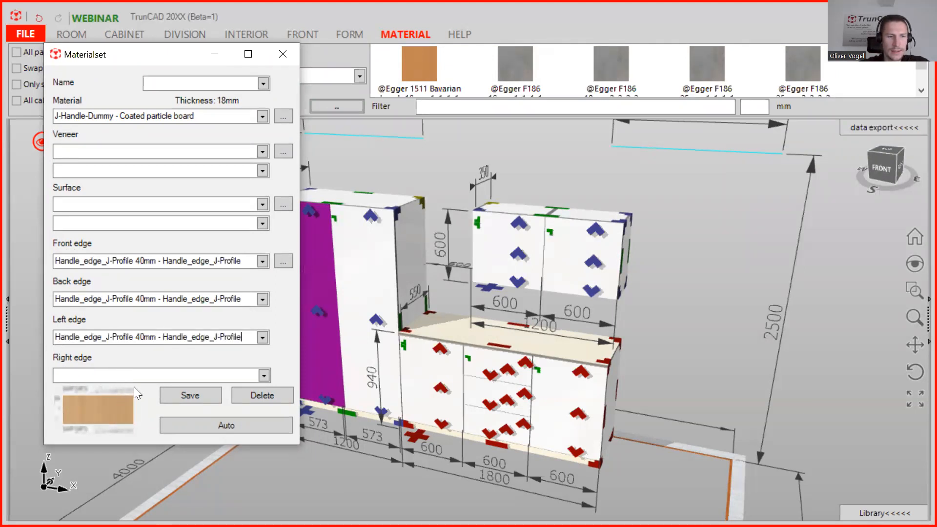
click(264, 375)
scroll(234, 329, down, 5)
scroll(234, 330, down, 2)
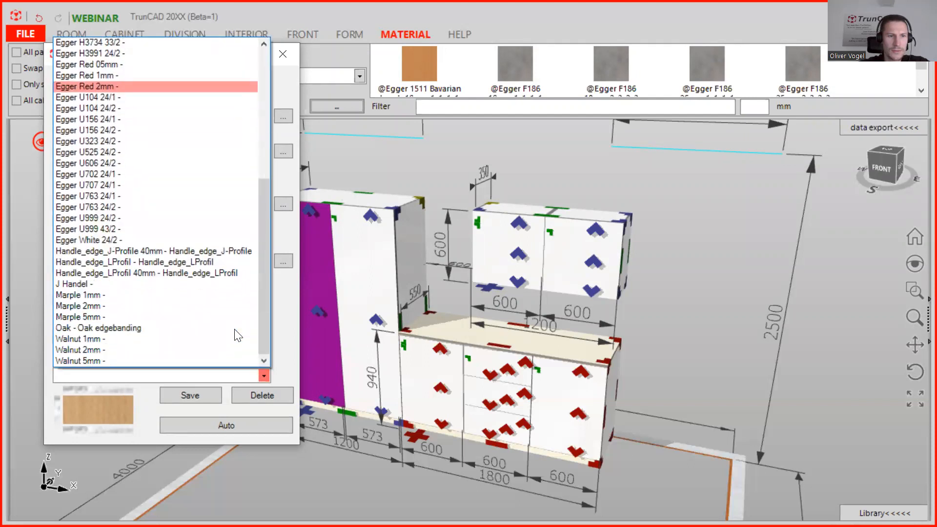
click(218, 253)
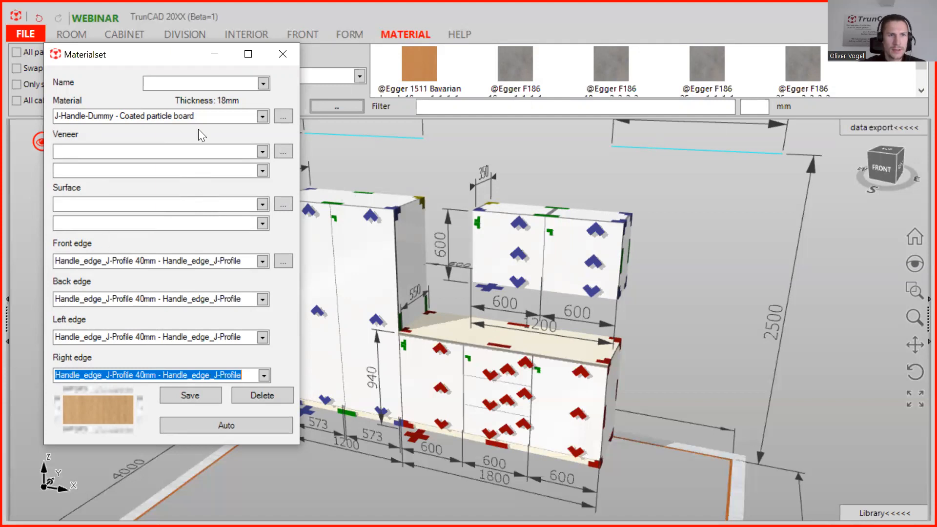
Name the material set Handle_J-Profile 40mm, save it and close the material set dialog.
click(210, 84)
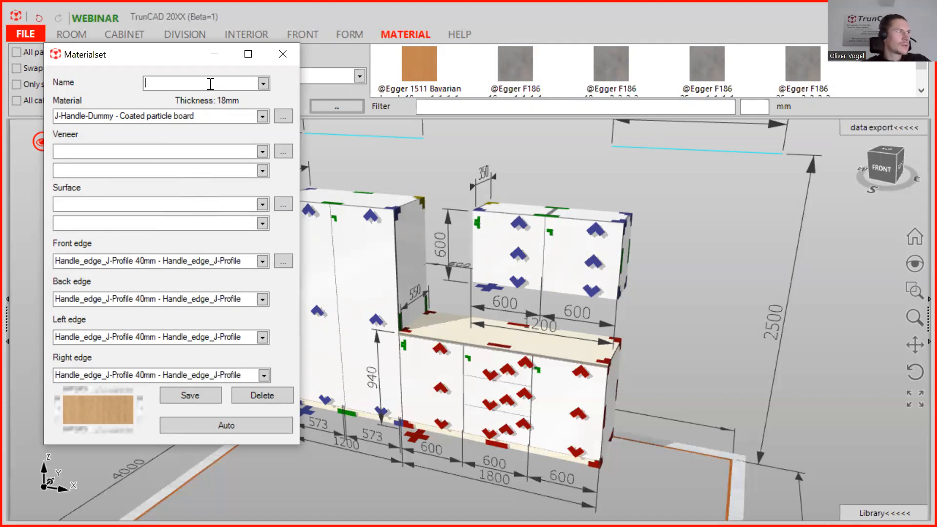
text(Handle)
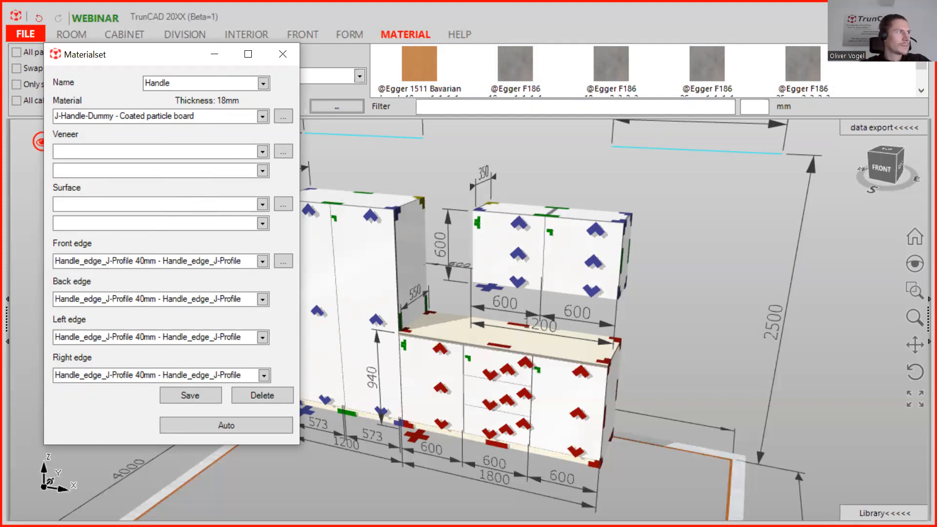
text(_)
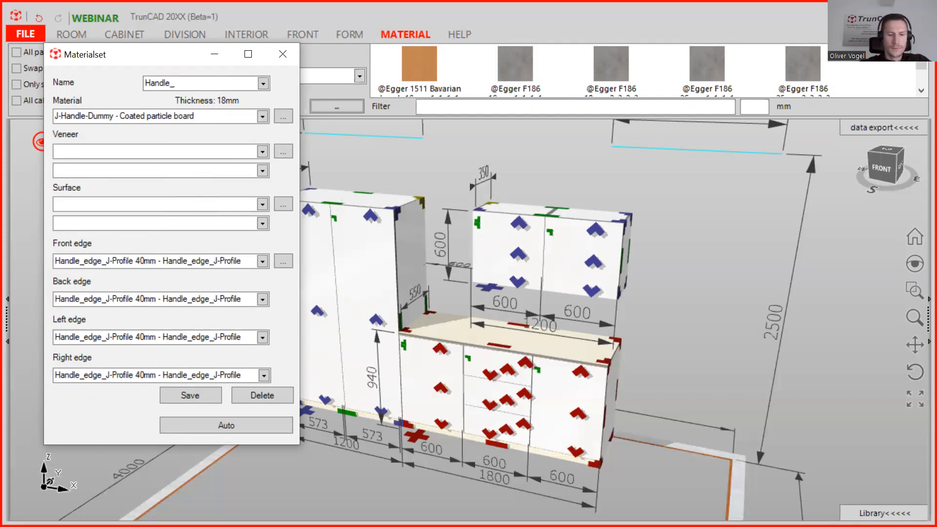
text(J-Profile 4)
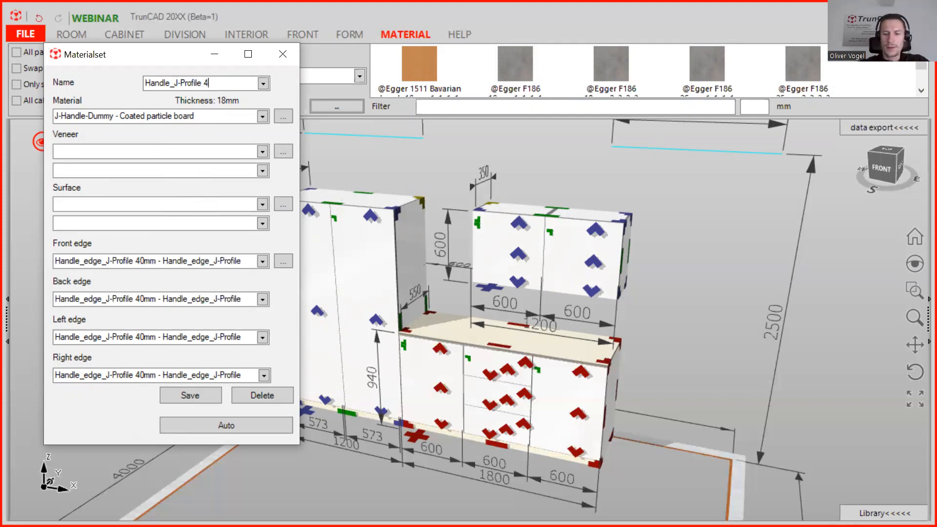
text(0mm)
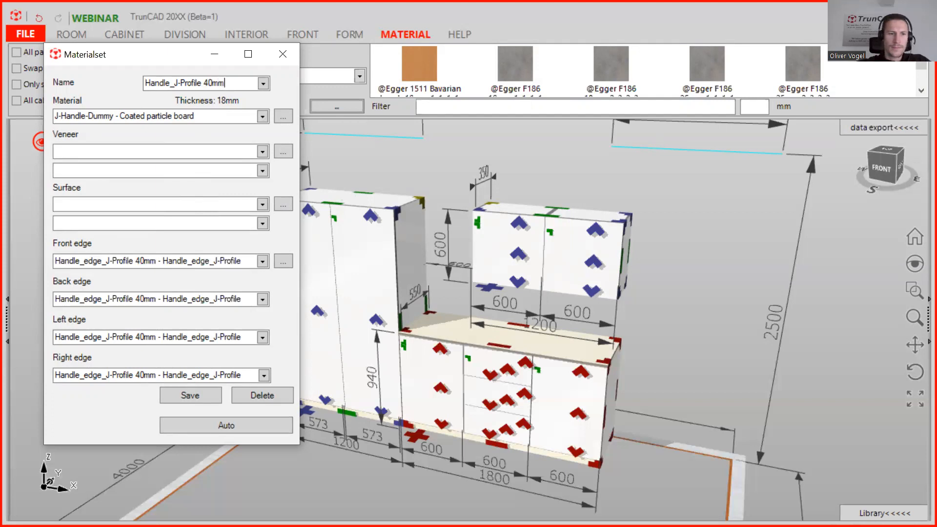
click(195, 392)
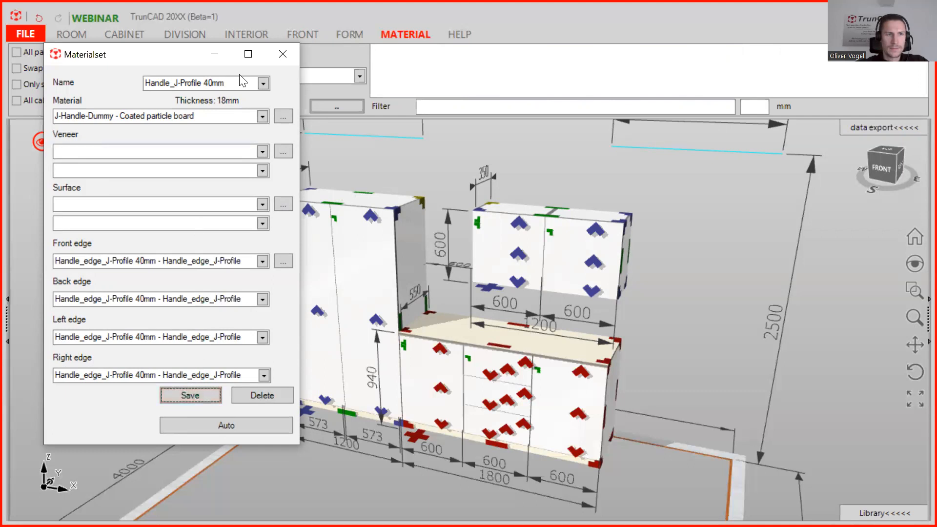
click(282, 54)
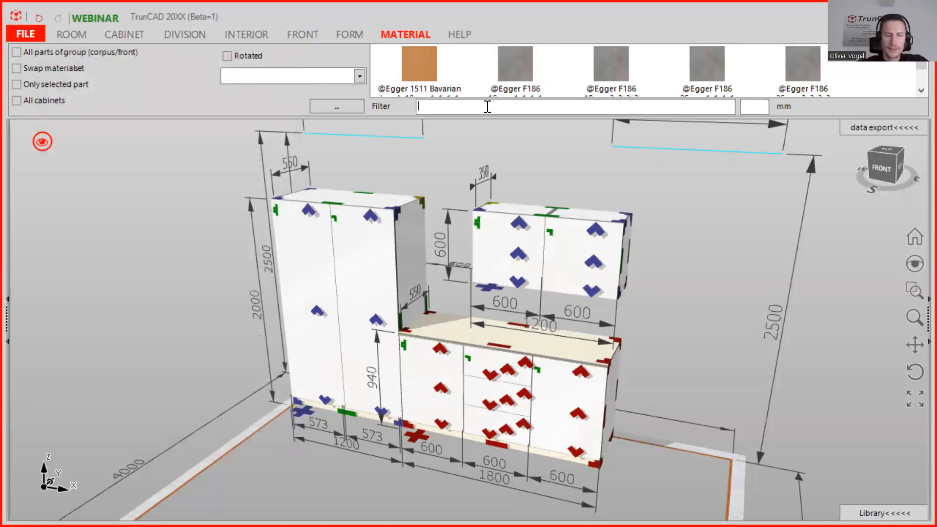
Filter the materials for 'ha' and pick the Handle_J-Profile 40mm material set.
click(487, 106)
text(ha)
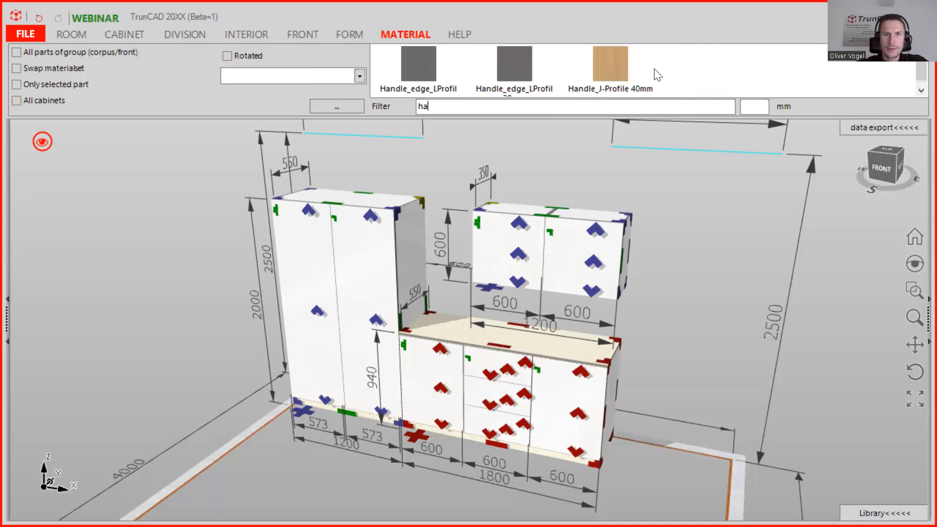
click(616, 63)
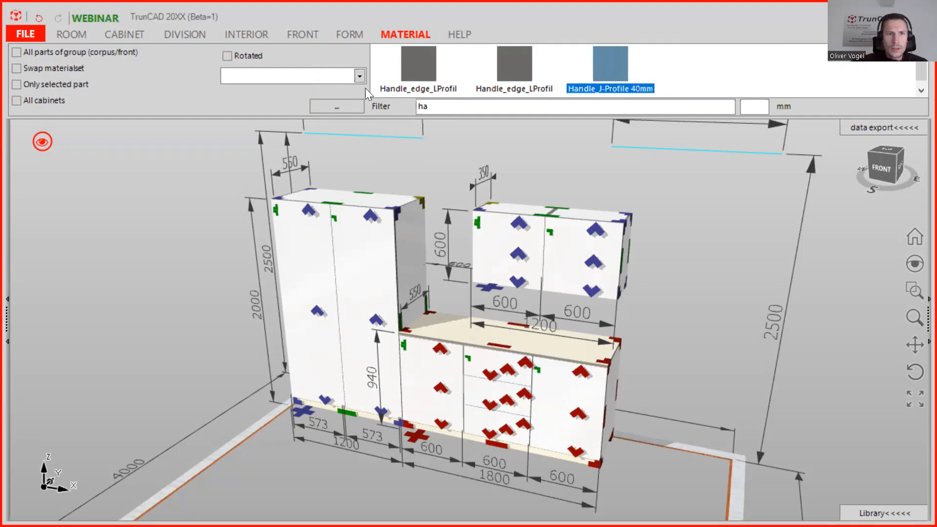
Apply the Handle_J-Profile 40mm set to the tall cabinet's left door.
click(359, 76)
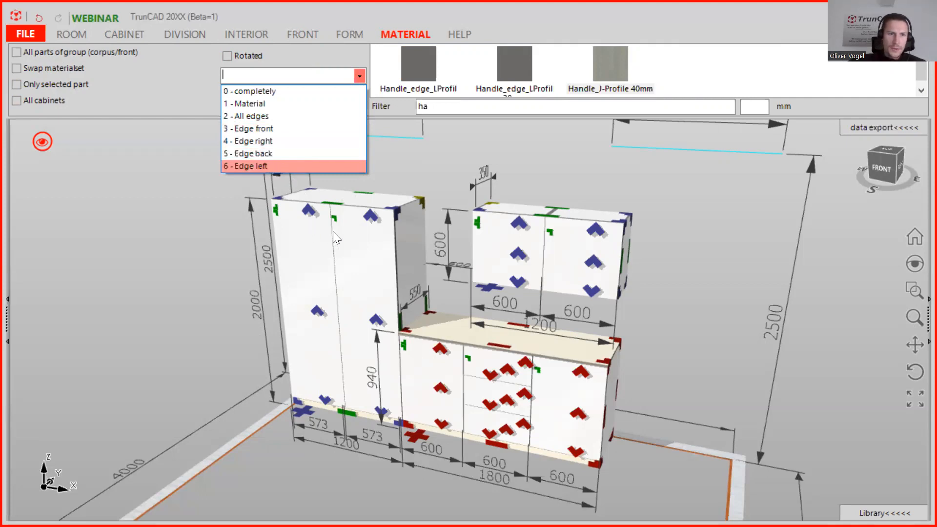
click(423, 160)
middle_drag(359, 192, 401, 179)
click(324, 245)
middle_drag(320, 254, 318, 239)
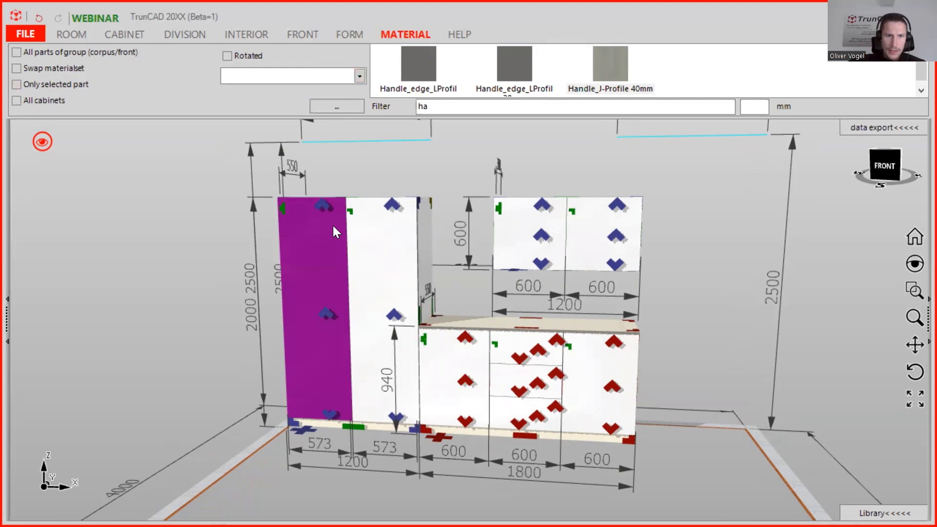
Apply the Handle_J-Profile 40mm set as back edge only to the tall cabinet's left door.
scroll(328, 226, up, 3)
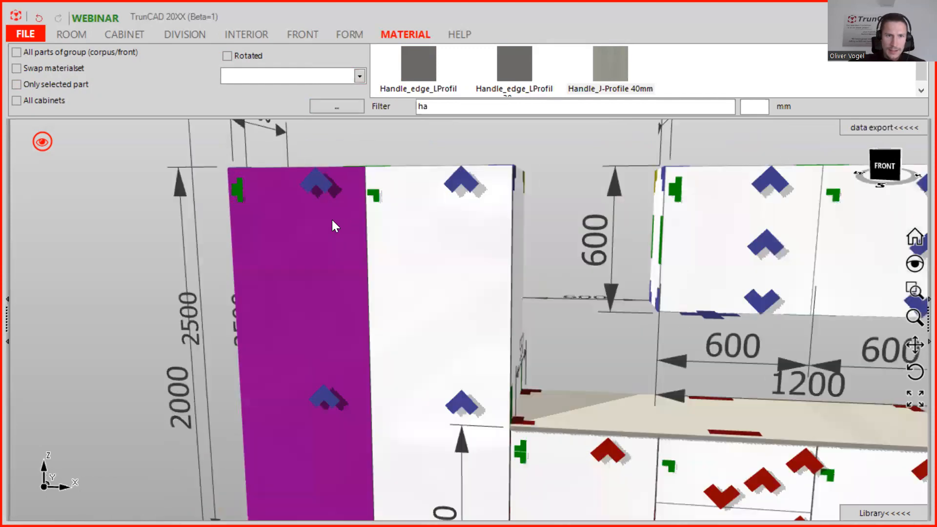
click(359, 75)
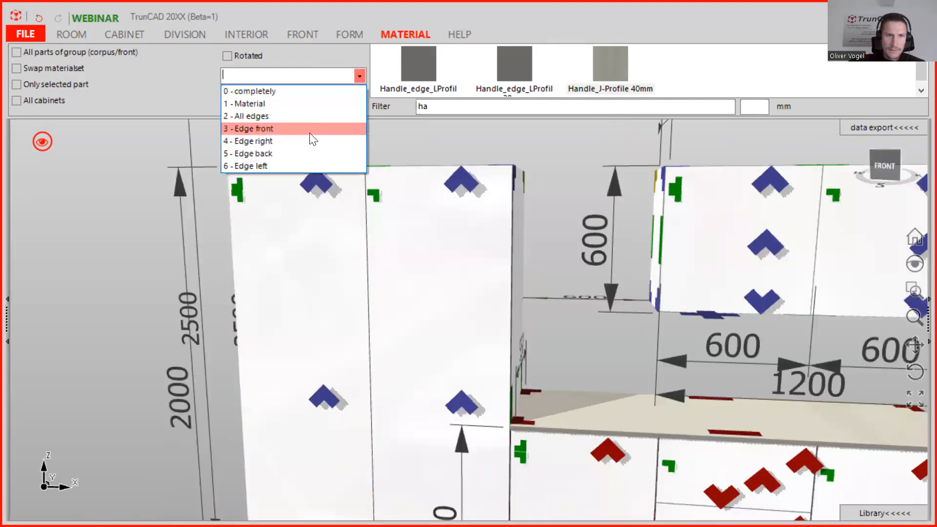
click(303, 152)
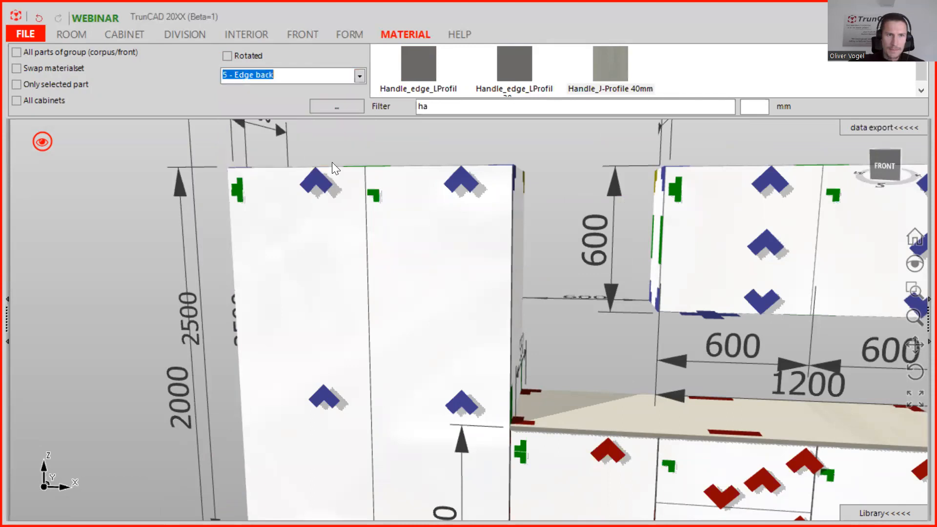
scroll(332, 162, down, 3)
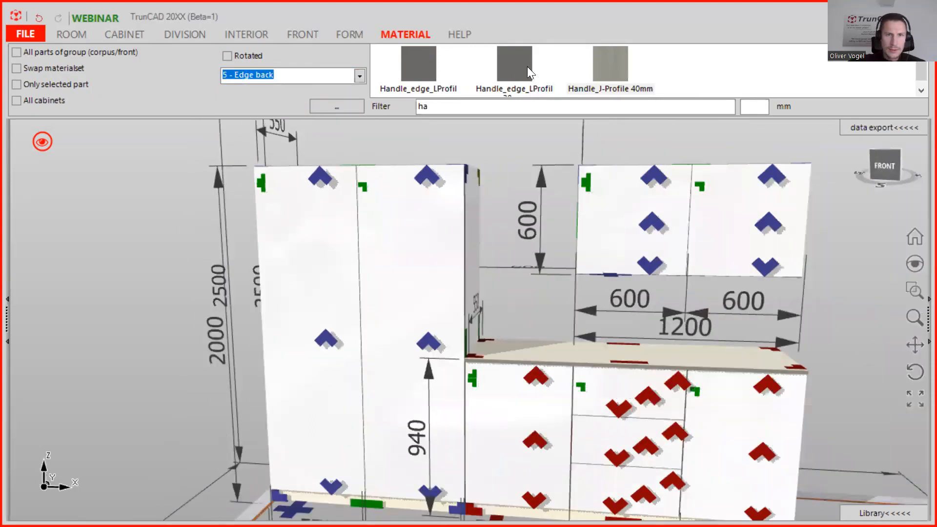
drag(609, 68, 329, 231)
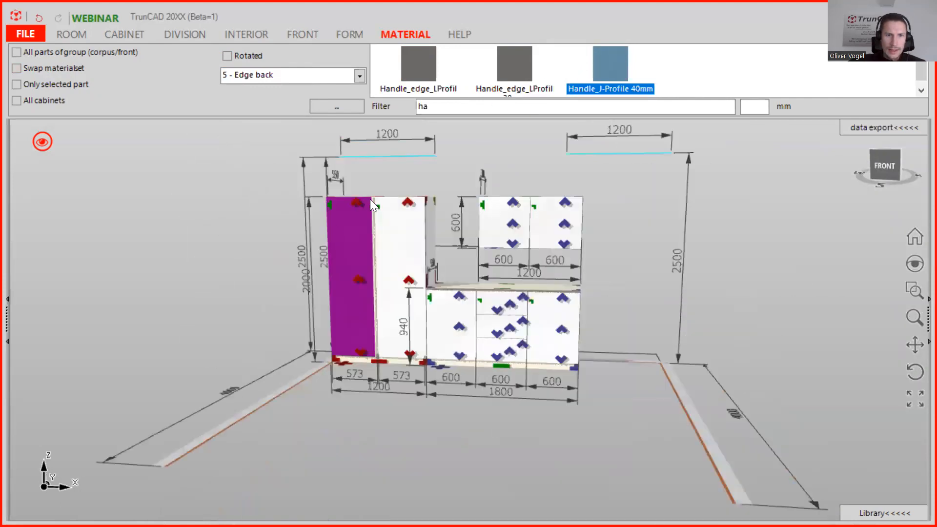
Inspect the edges of the tall cabinet's doors up close from several angles.
scroll(375, 202, up, 5)
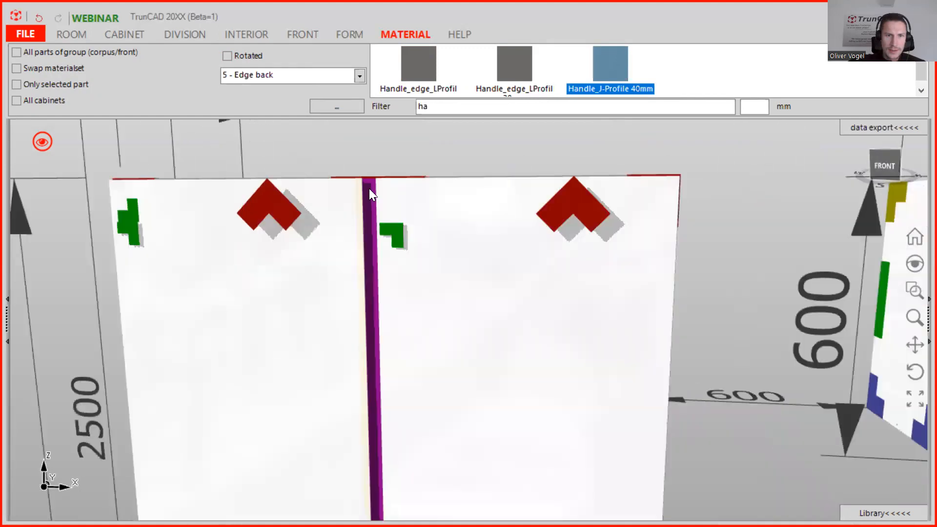
middle_drag(369, 188, 396, 233)
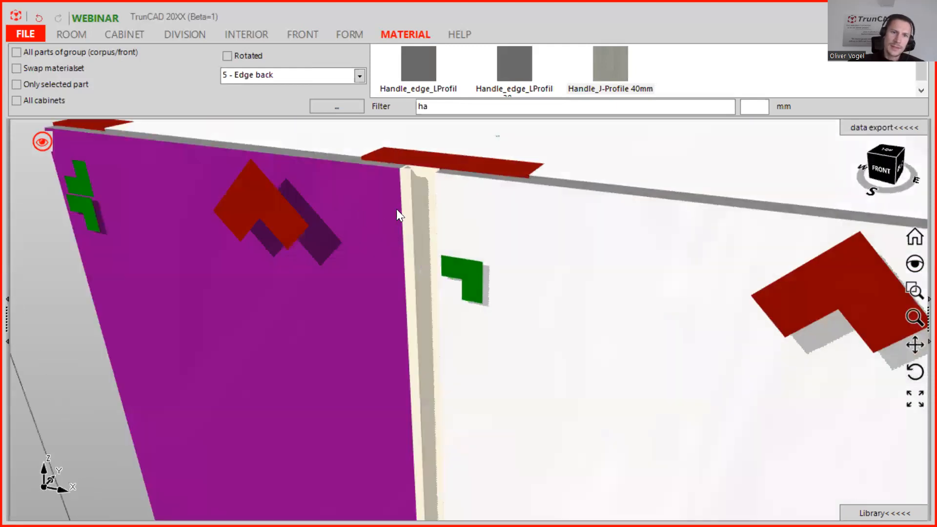
middle_drag(664, 335, 681, 302)
click(201, 340)
middle_drag(266, 341, 506, 251)
middle_drag(328, 296, 361, 337)
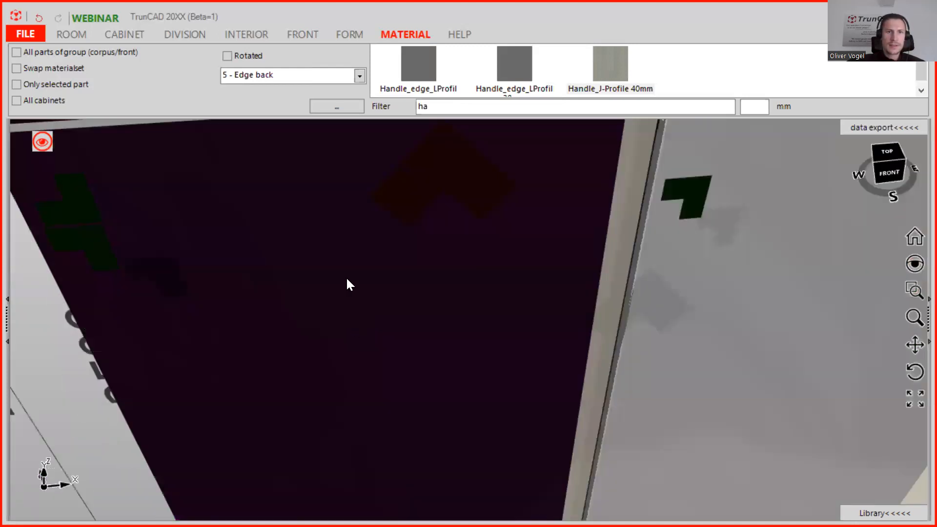
scroll(347, 277, down, 3)
ctrl+middle_drag(424, 299, 410, 124)
ctrl+middle_drag(426, 397, 382, 220)
mouse_move(402, 421)
middle_down()
mouse_move(376, 362)
mouse_move(398, 429)
middle_up()
scroll(551, 335, down, 2)
ctrl+middle_drag(550, 334, 528, 410)
middle_drag(507, 268, 487, 337)
scroll(530, 271, down, 1)
Apply the Handle_J-Profile 40mm set as front edge only to the tall cabinet's right door.
click(362, 78)
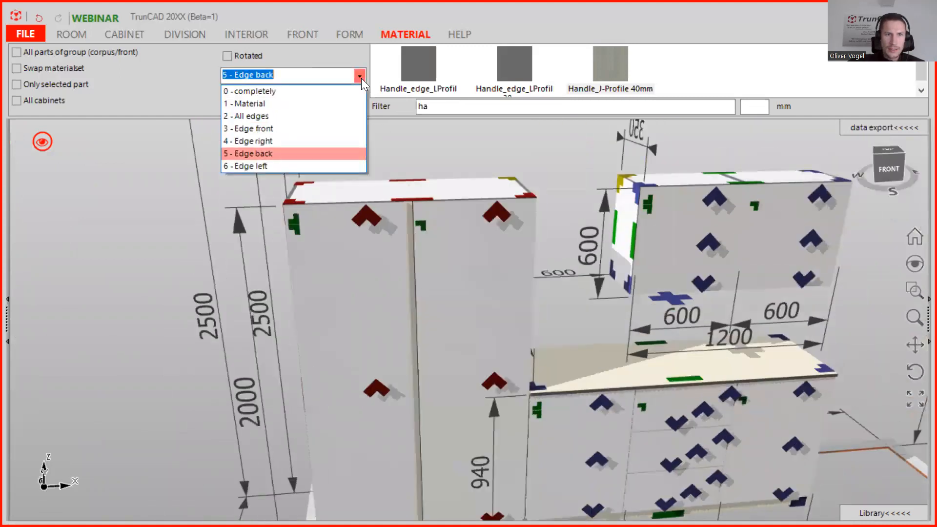
click(311, 129)
scroll(420, 215, up, 2)
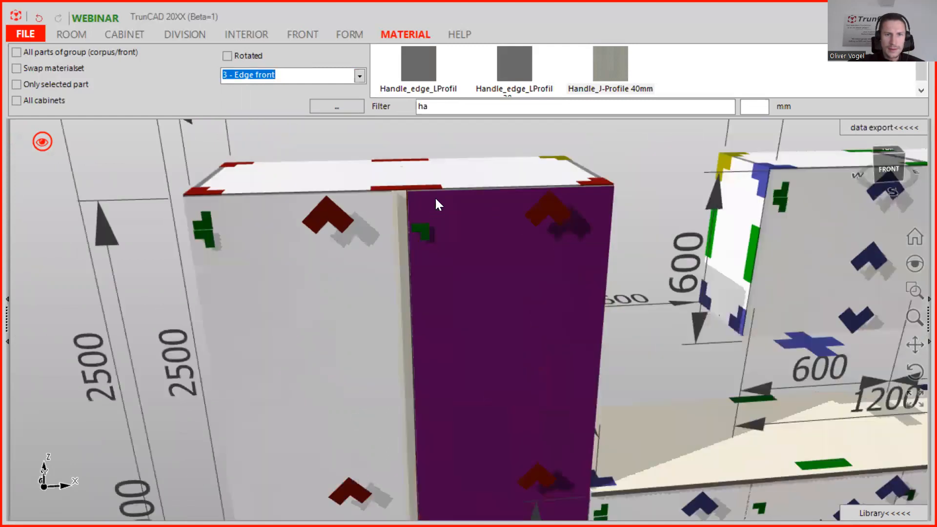
drag(610, 62, 496, 216)
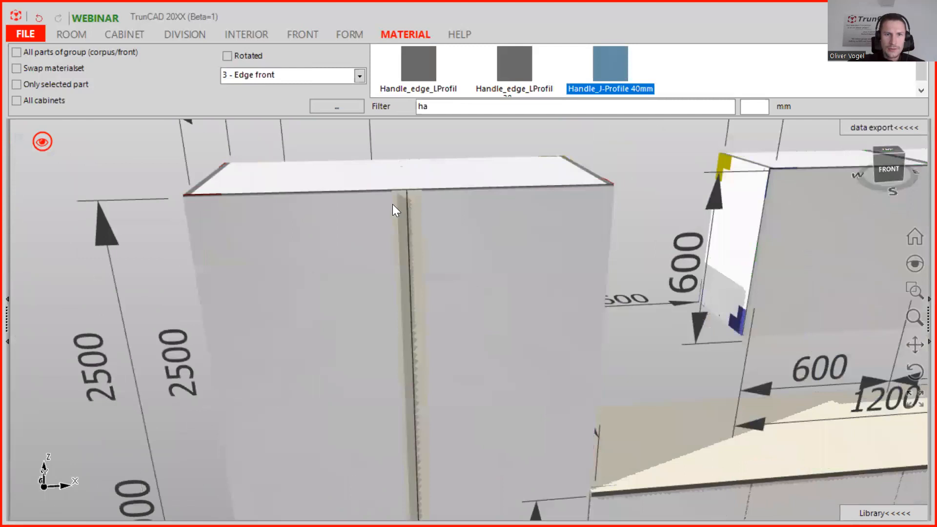
middle_drag(454, 192, 439, 213)
scroll(415, 191, up, 3)
scroll(414, 191, up, 4)
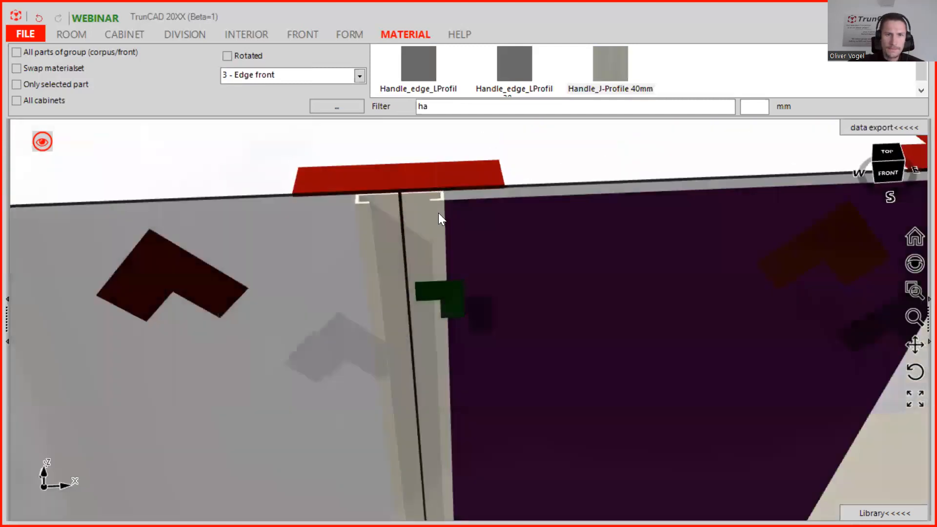
Apply the Handle_J-Profile 40mm set as right edge only to the upper wall cabinet's right door.
scroll(438, 212, down, 8)
click(618, 243)
middle_drag(620, 243, 309, 234)
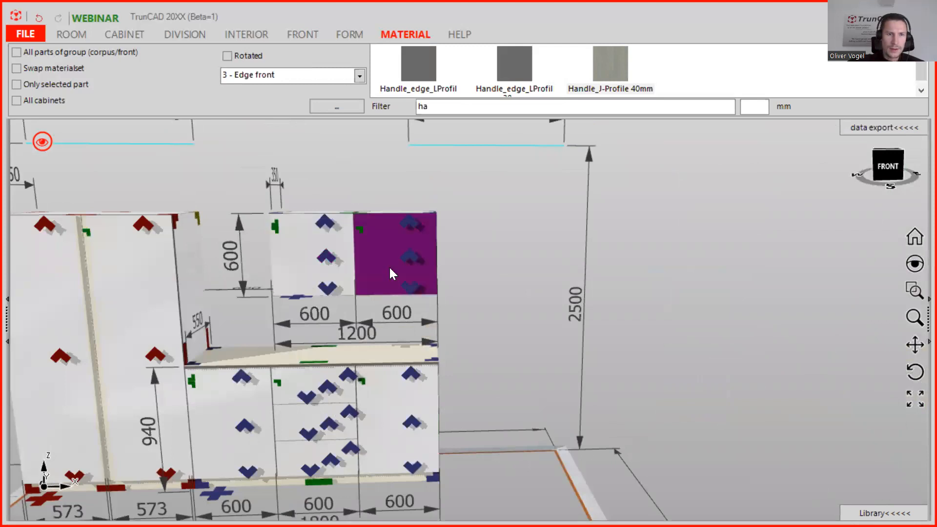
scroll(390, 273, up, 6)
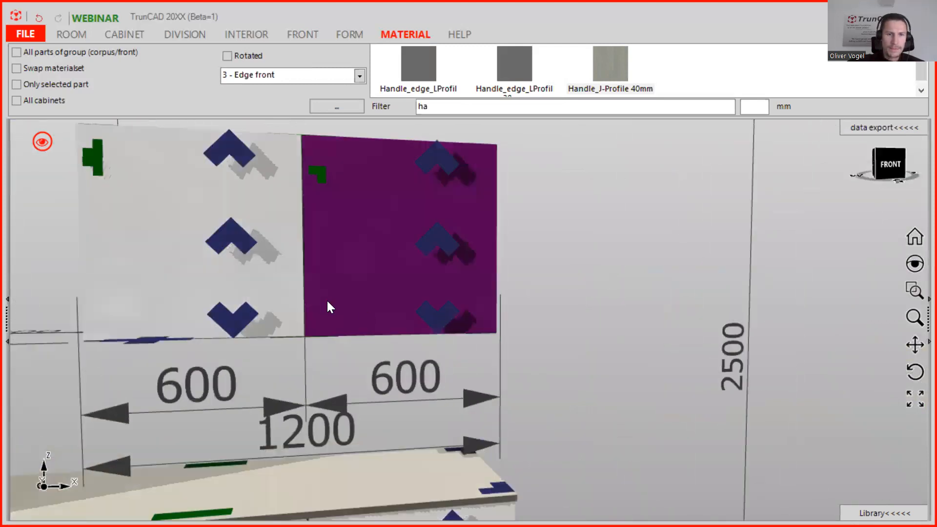
mouse_move(314, 297)
middle_down()
mouse_move(299, 279)
mouse_move(318, 306)
middle_up()
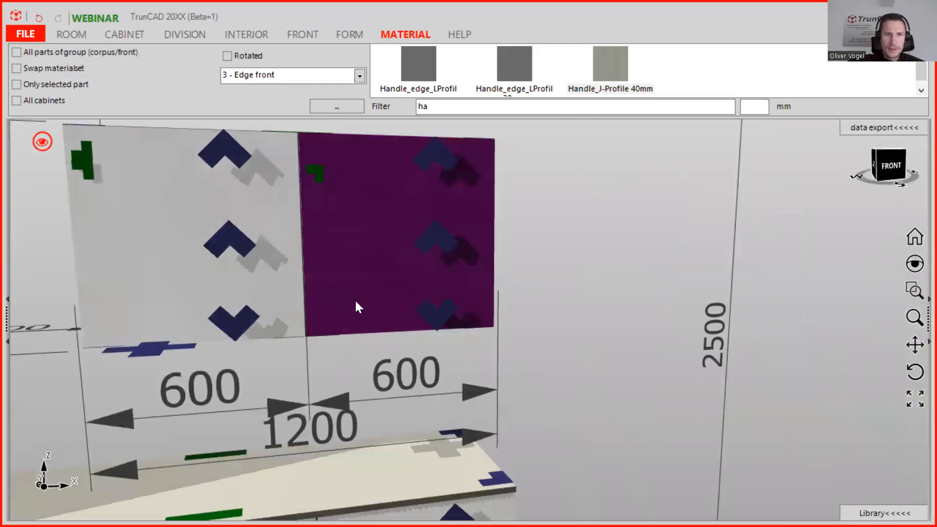
click(359, 76)
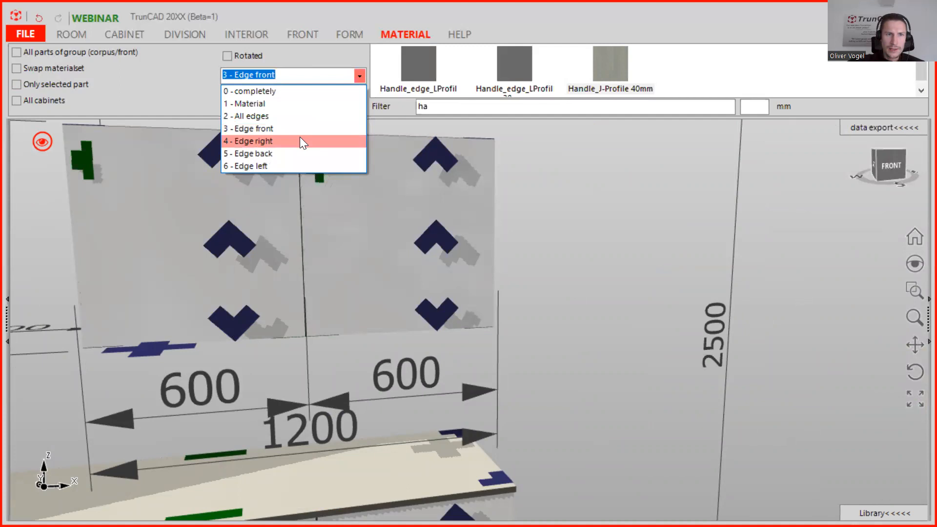
click(300, 141)
mouse_move(605, 62)
mouse_down()
mouse_move(568, 109)
mouse_move(407, 232)
mouse_move(387, 308)
mouse_up()
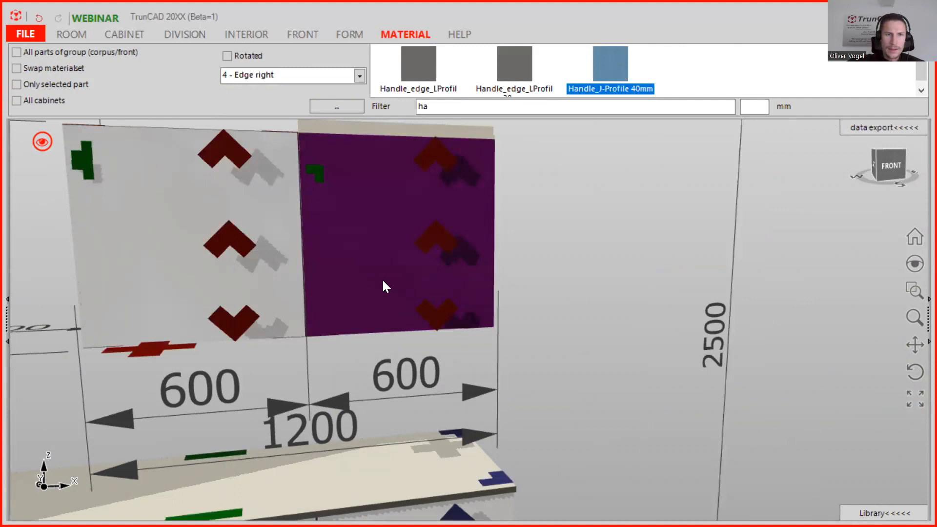
Undo the last edge application.
scroll(382, 280, down, 3)
middle_drag(388, 217, 347, 225)
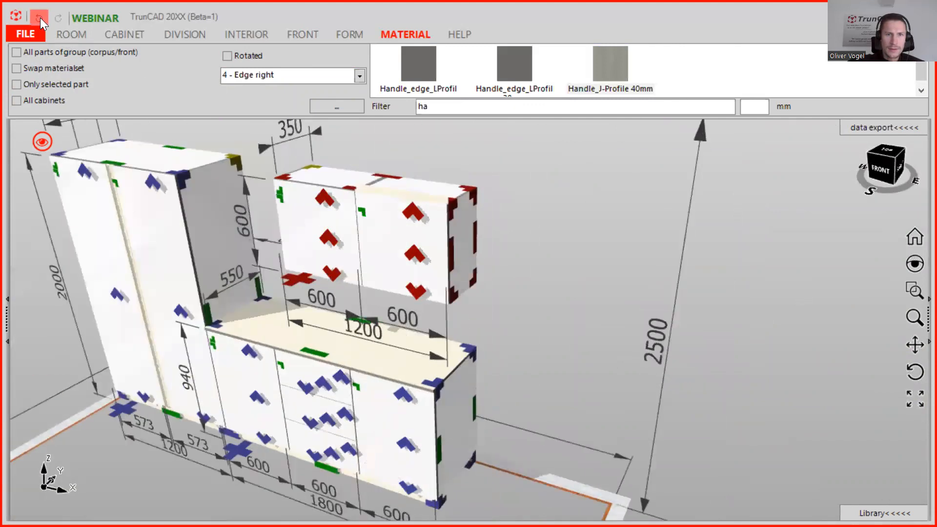
click(40, 18)
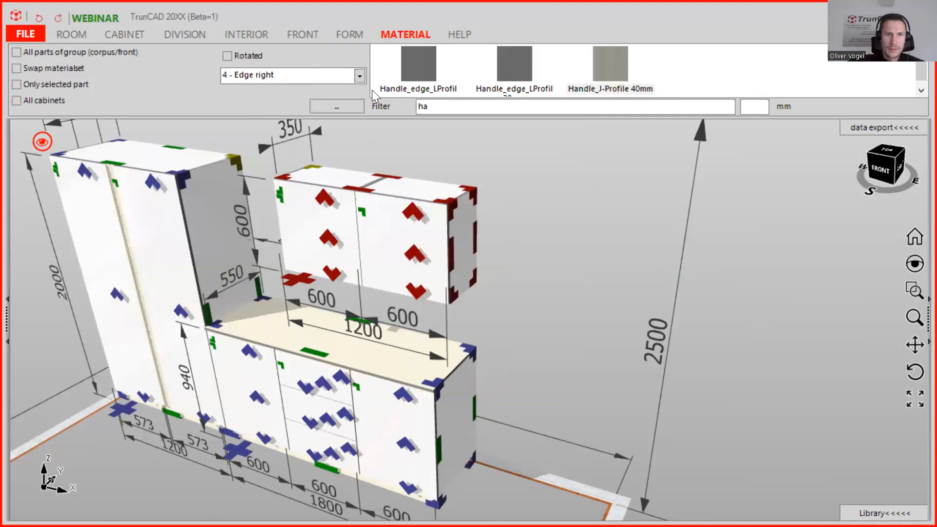
Try to apply the Handle_J-Profile 40mm set as left edge to the upper wall cabinet's right door.
scroll(422, 293, up, 5)
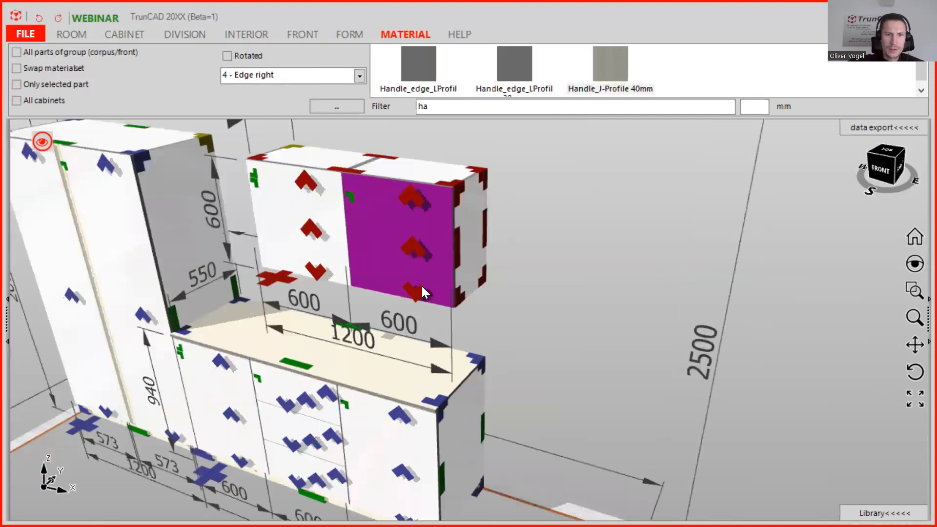
middle_drag(473, 322, 454, 270)
click(359, 76)
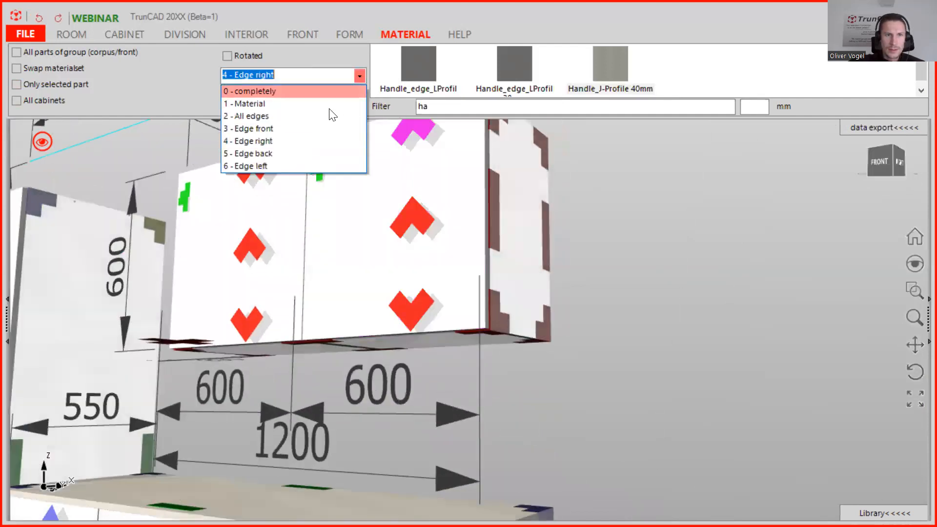
click(302, 166)
click(605, 69)
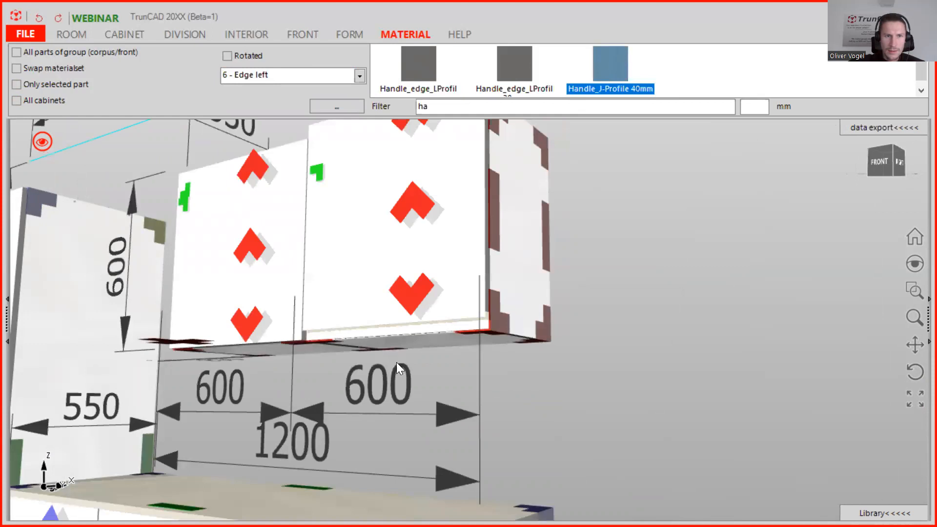
scroll(452, 337, down, 5)
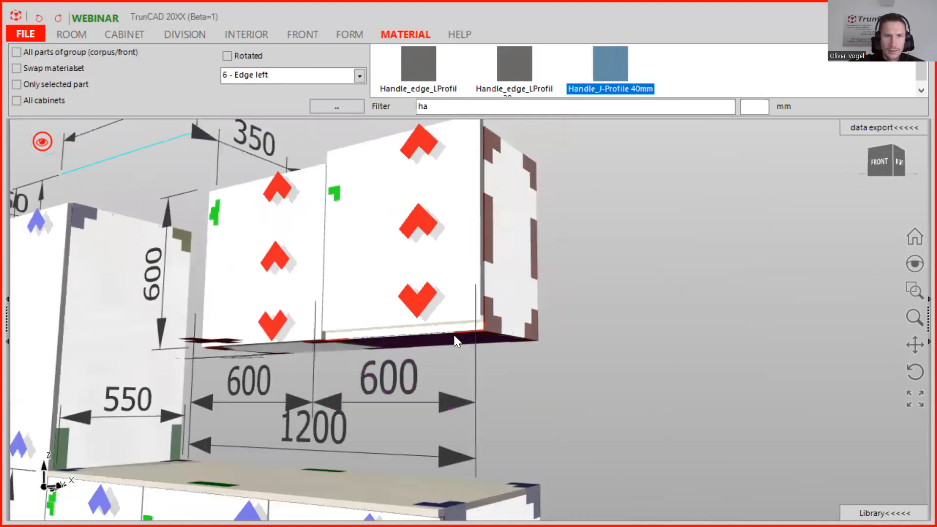
middle_drag(443, 425, 418, 441)
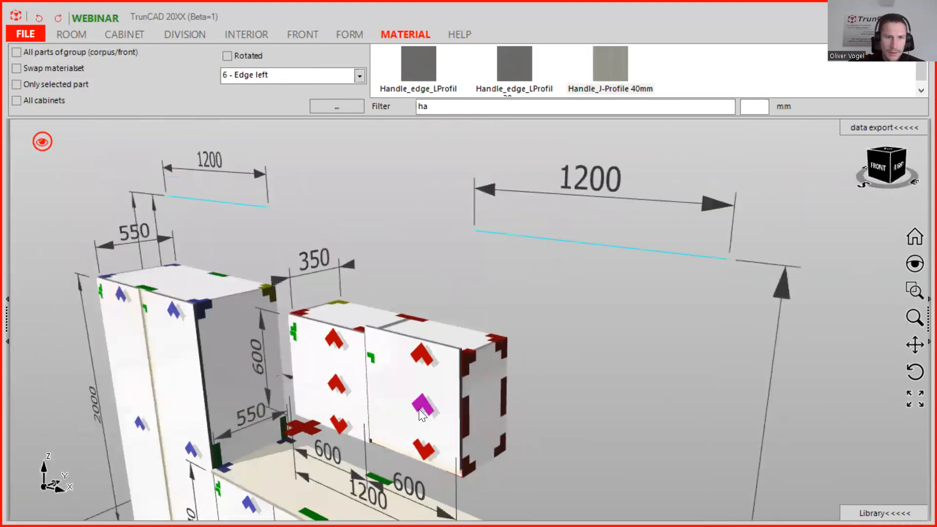
Apply the Handle_J-Profile 40mm set as right edge only to the upper wall cabinet's right door.
scroll(419, 409, up, 3)
scroll(424, 414, down, 4)
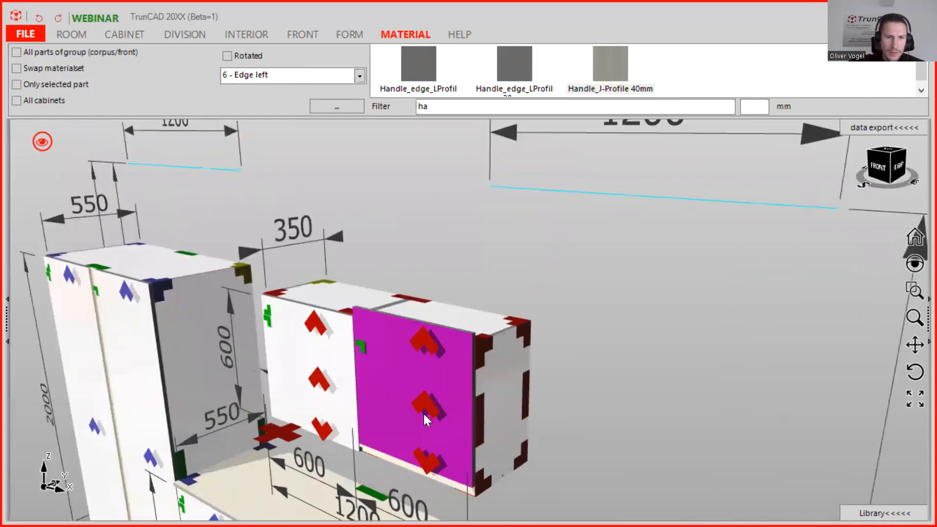
ctrl+middle_drag(429, 418, 548, 330)
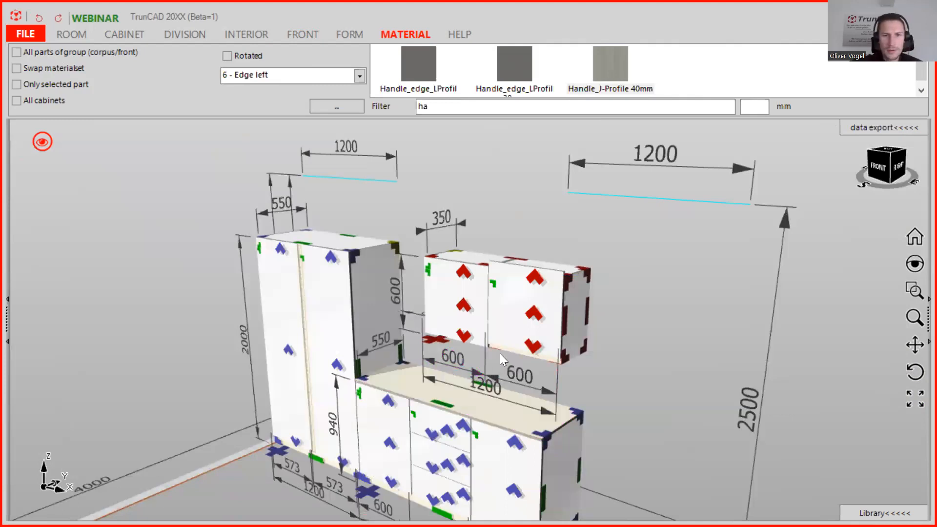
scroll(525, 337, up, 1)
scroll(524, 338, up, 4)
middle_drag(498, 324, 520, 331)
scroll(530, 341, up, 4)
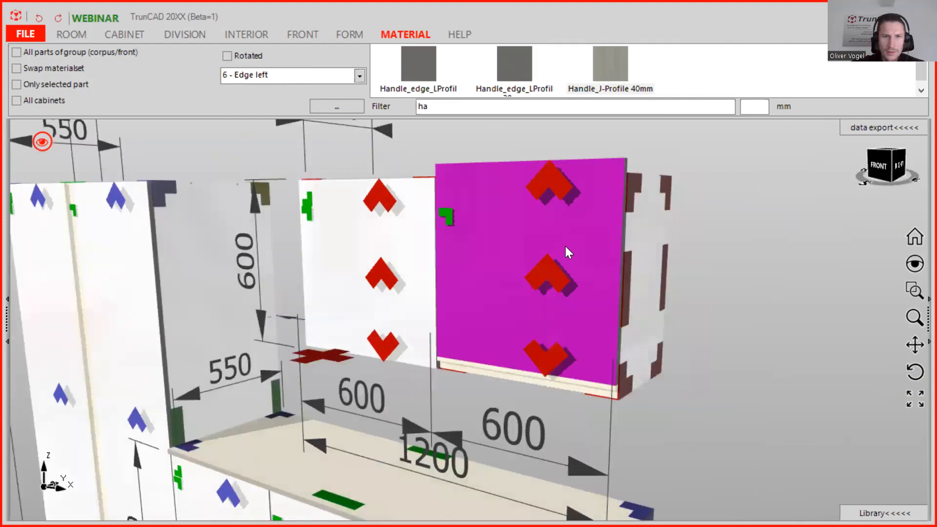
click(359, 77)
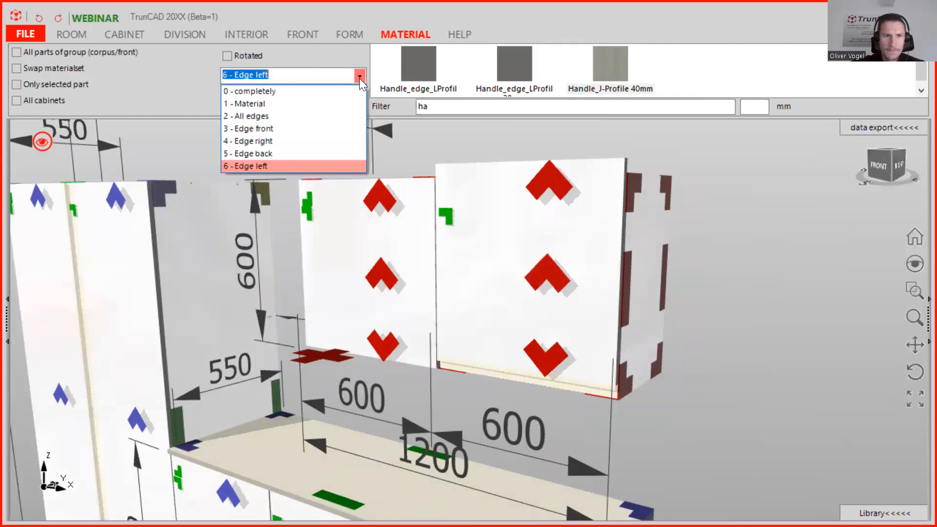
click(317, 141)
drag(602, 62, 493, 281)
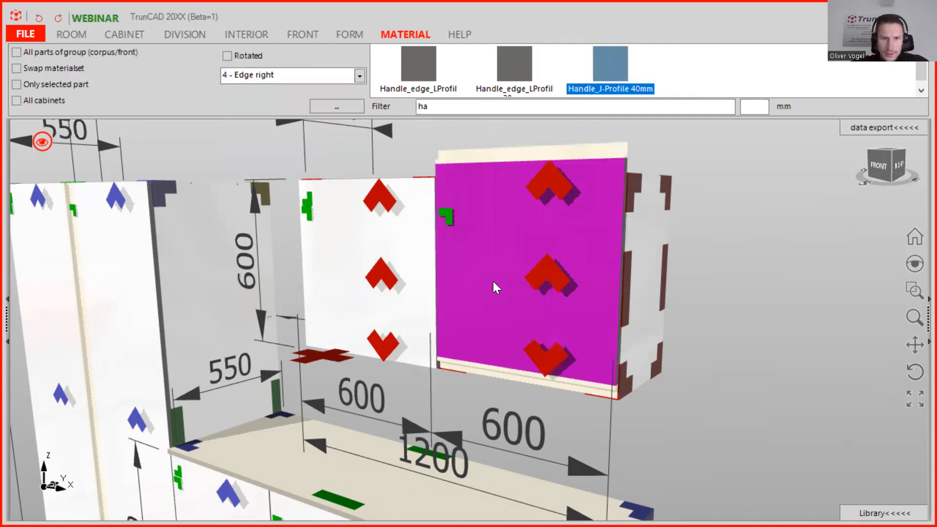
middle_drag(577, 233, 538, 354)
scroll(596, 279, up, 5)
middle_drag(675, 282, 695, 298)
drag(744, 271, 619, 276)
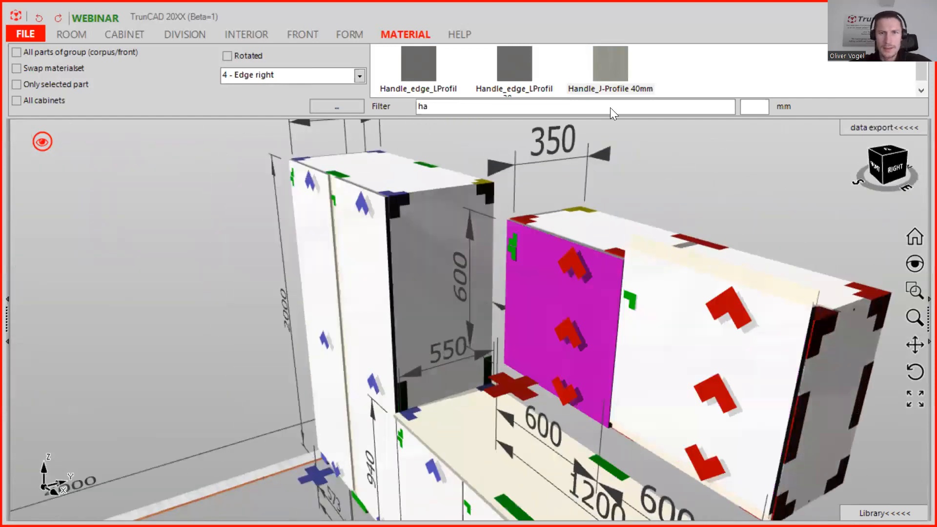
Open the material set and review the J-Handle-Dummy material and front edge article details.
click(353, 105)
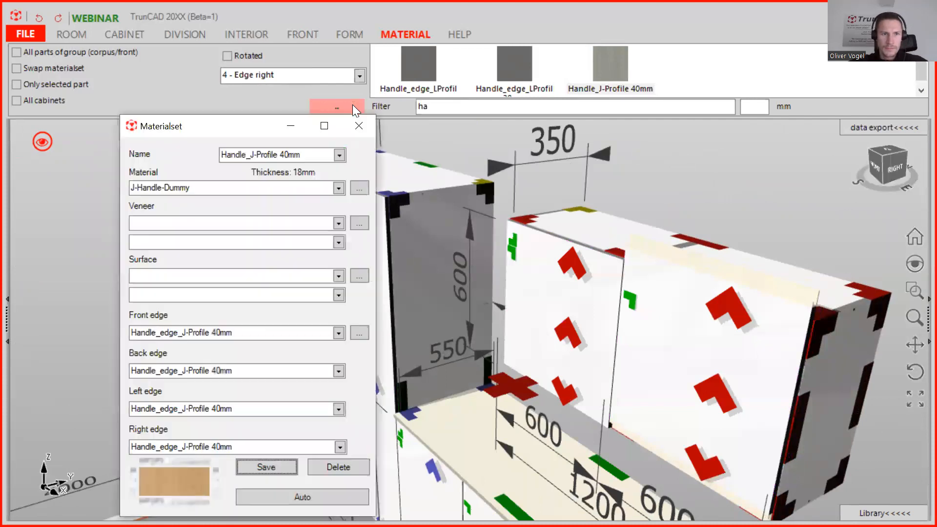
click(360, 188)
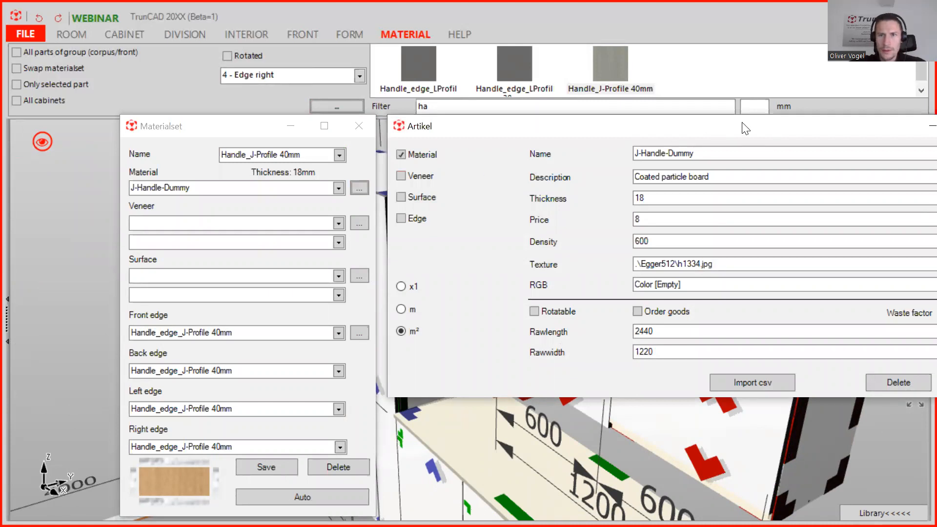
drag(742, 123, 536, 143)
click(807, 143)
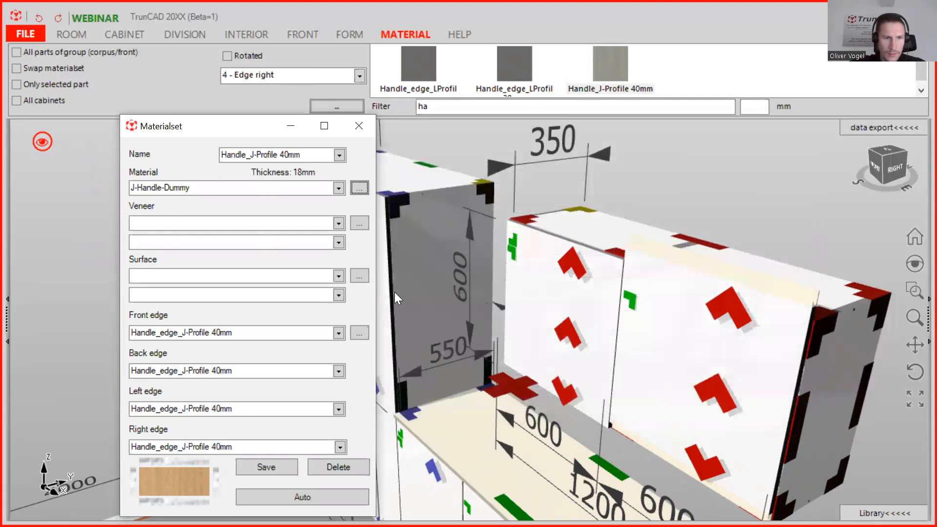
click(357, 333)
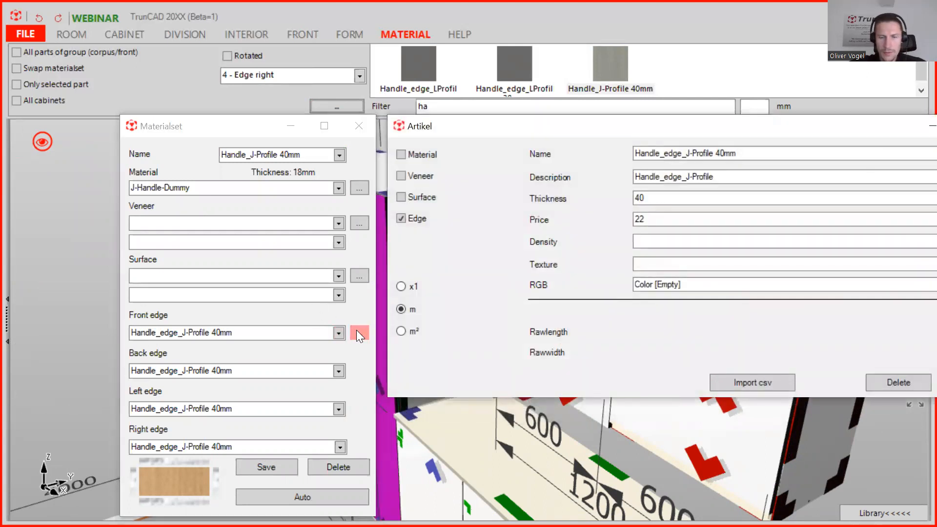
drag(863, 128, 622, 143)
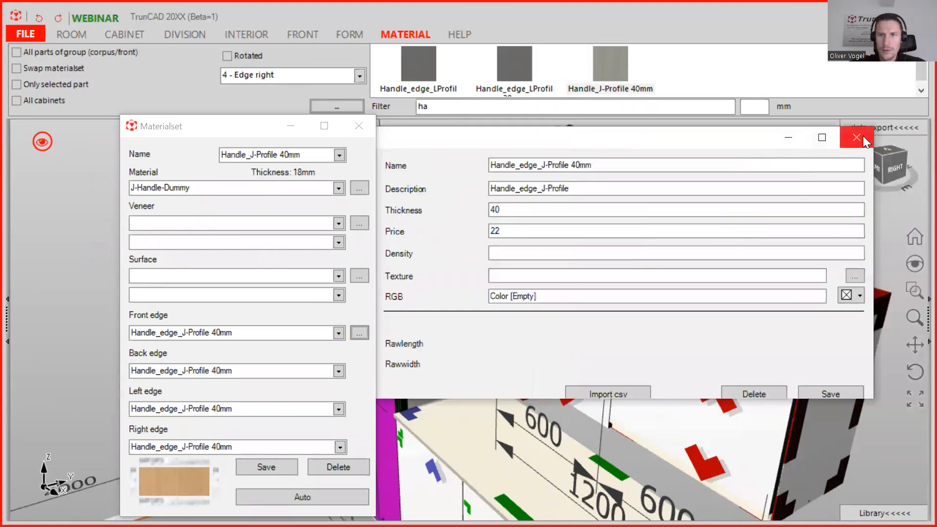
click(854, 138)
click(363, 126)
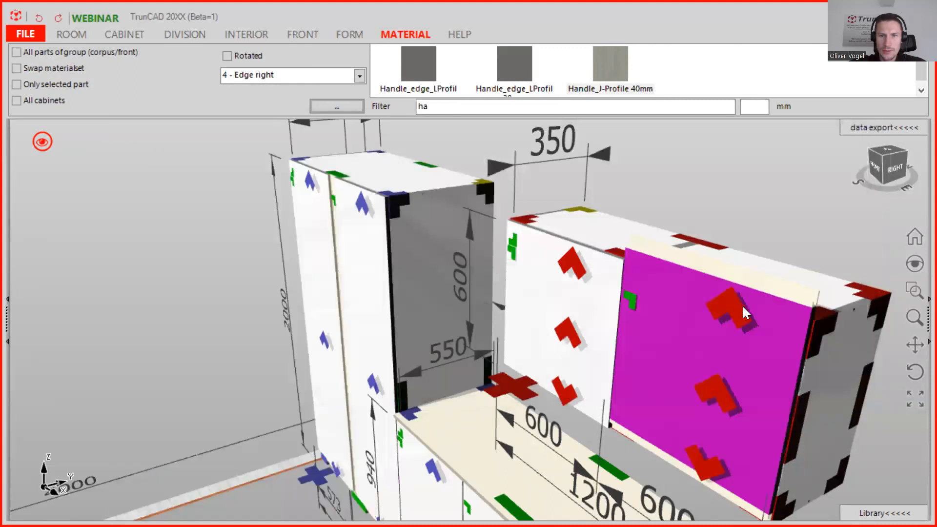
scroll(731, 316, down, 2)
middle_drag(730, 317, 666, 266)
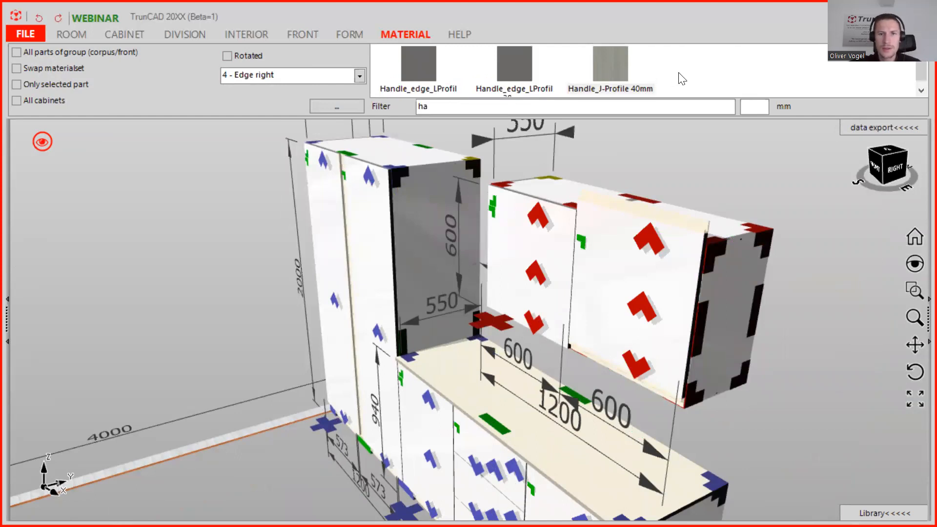
click(359, 76)
click(312, 91)
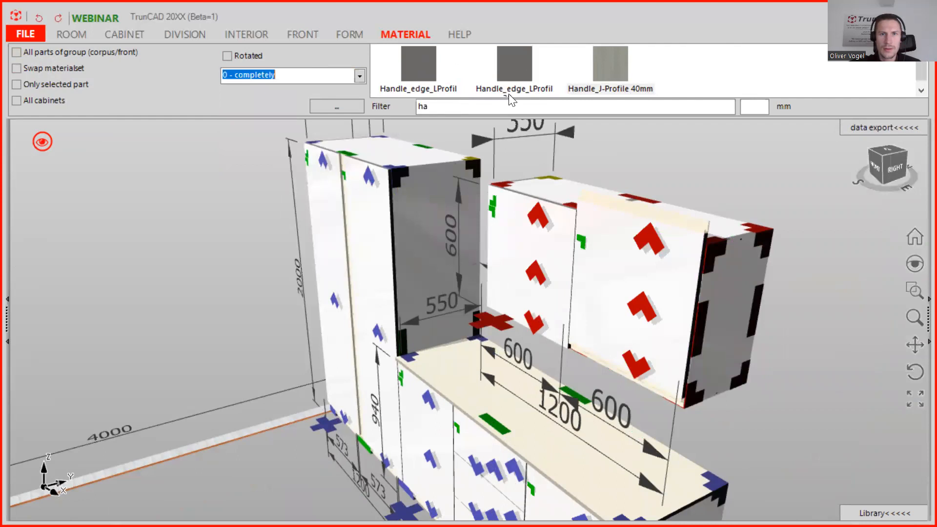
text(w)
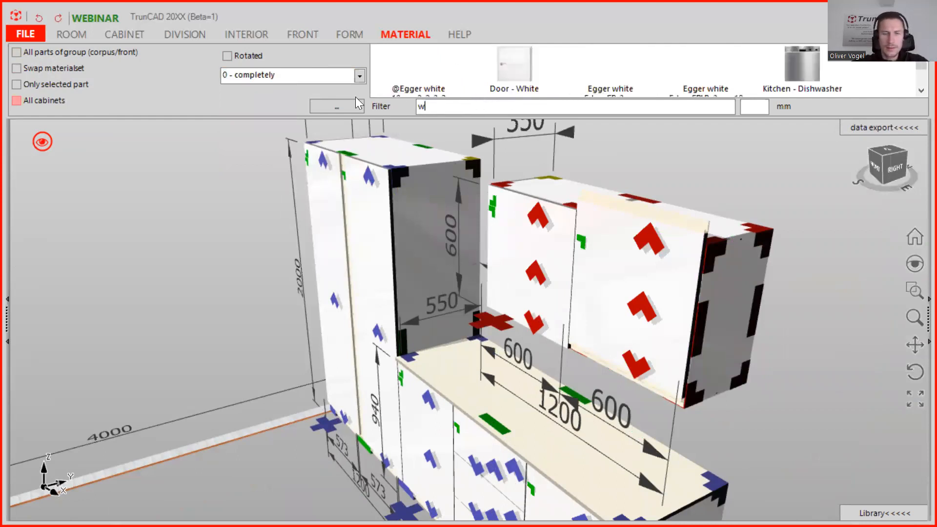
text(hi)
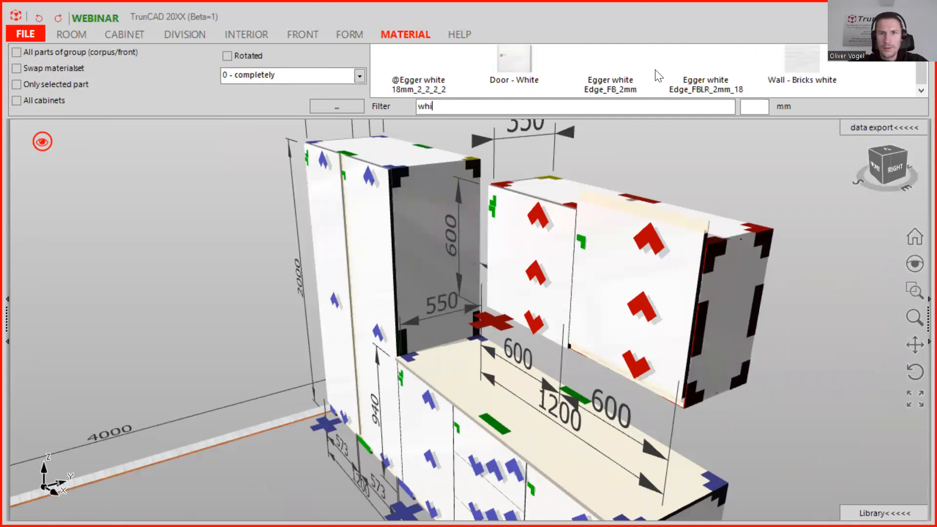
drag(422, 57, 601, 249)
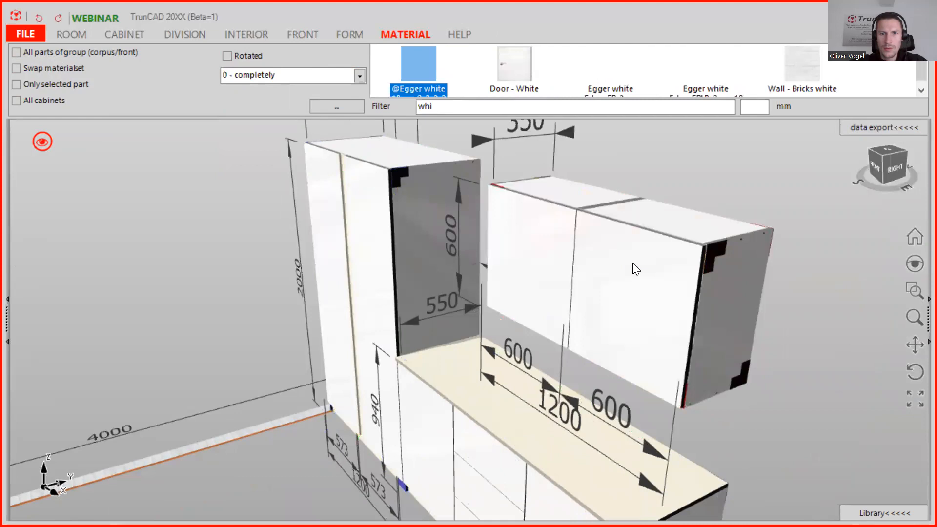
scroll(638, 272, up, 2)
middle_drag(652, 270, 650, 270)
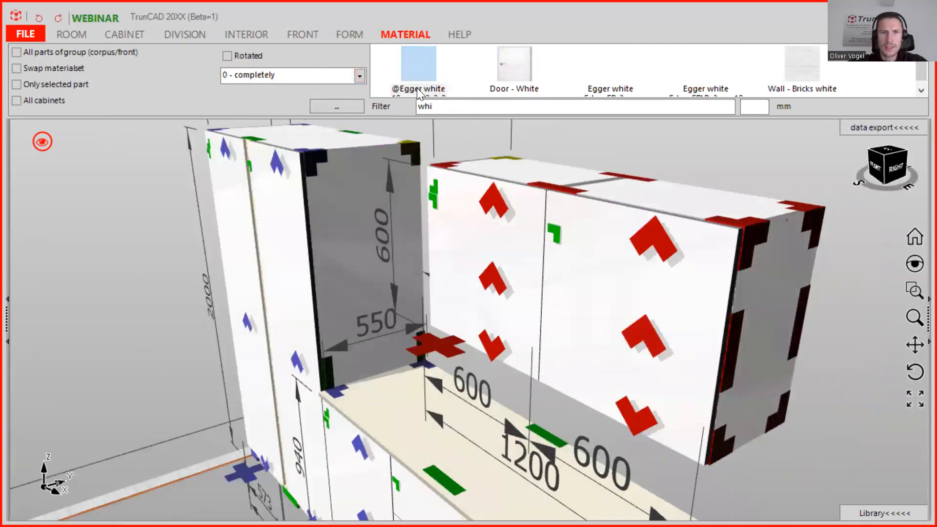
Filter for 'han' and apply Handle_edge_LProfil 30mm as left edge to the upper wall cabinet's right door.
drag(448, 109, 337, 110)
key(BackSpace)
text(han)
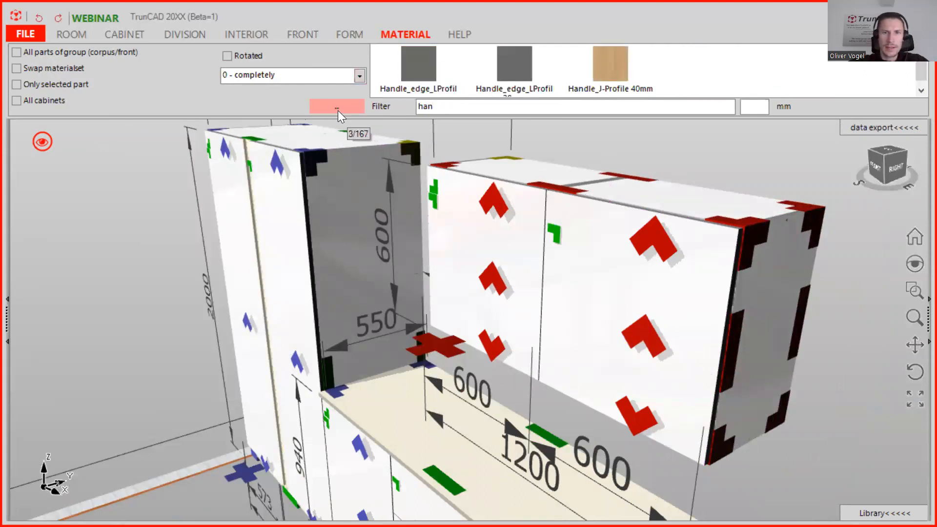
scroll(589, 87, down, 1)
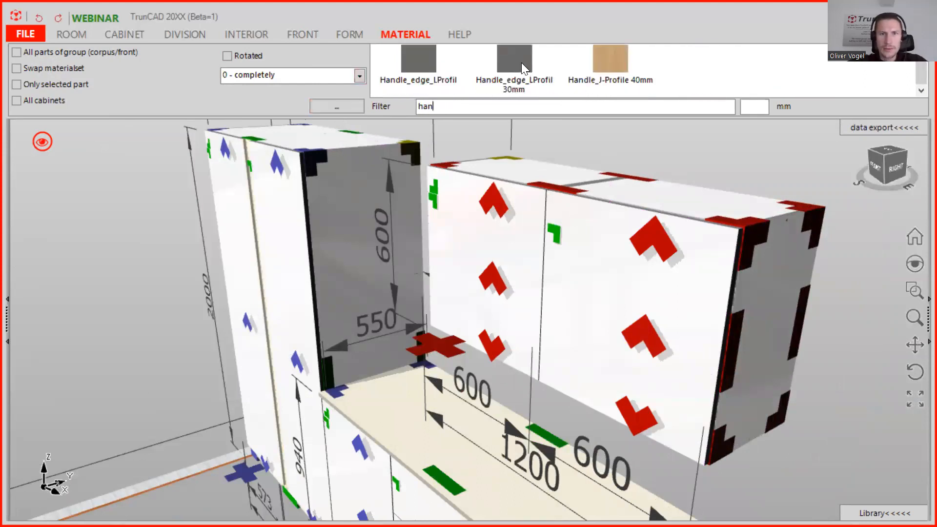
click(360, 76)
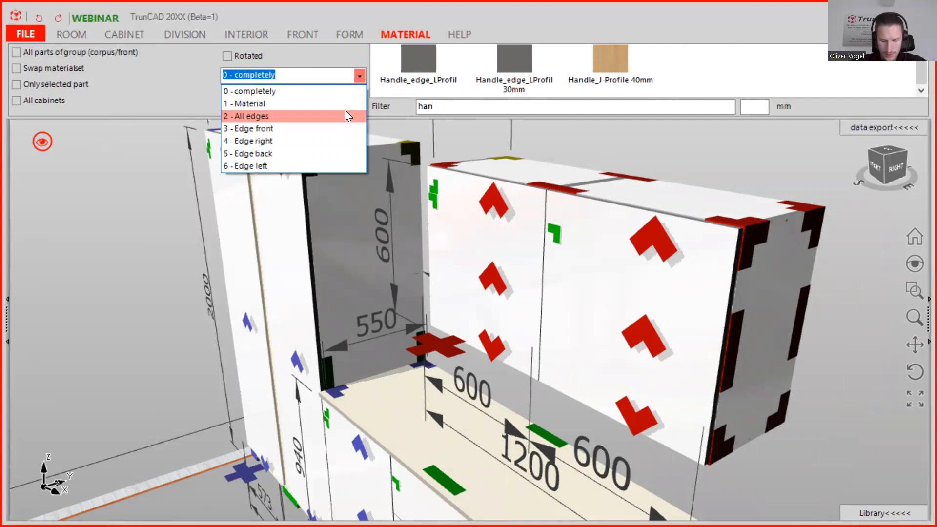
click(303, 165)
click(514, 59)
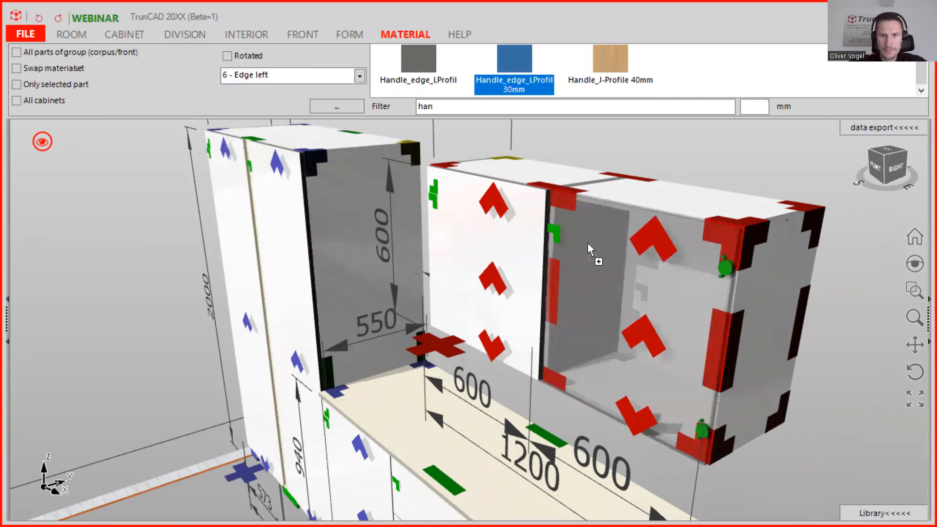
click(603, 253)
middle_drag(676, 373, 645, 337)
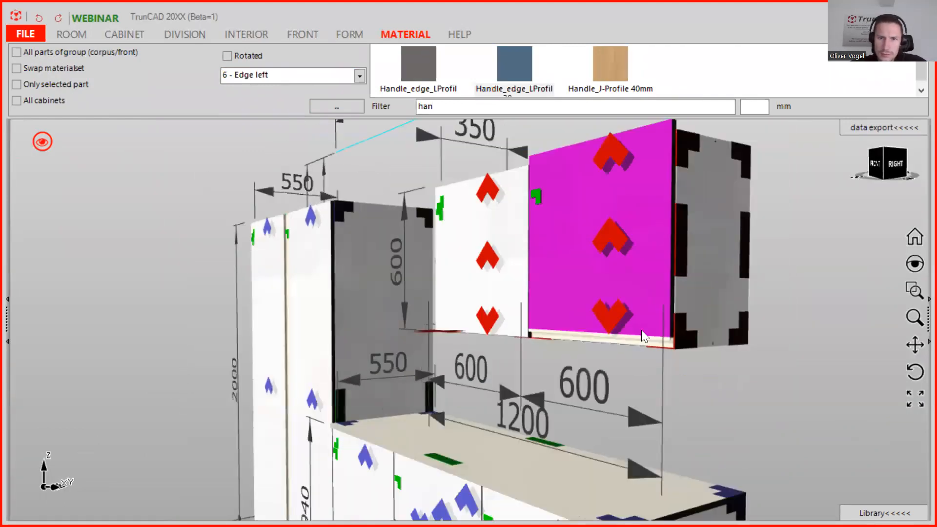
Apply Handle_edge_LProfil 30mm as left edge to the door again and inspect its lower edge up close.
scroll(652, 338, up, 4)
middle_drag(682, 362, 491, 317)
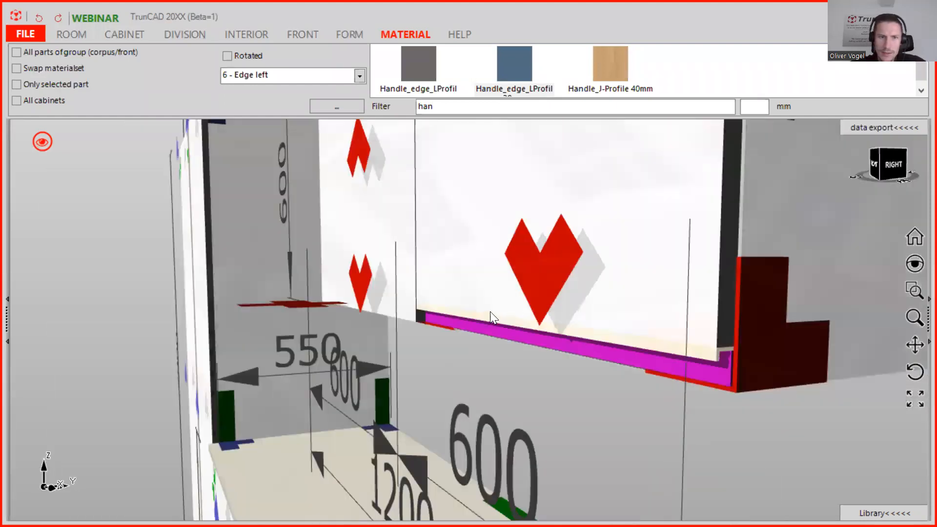
scroll(491, 316, down, 5)
drag(515, 66, 561, 336)
scroll(558, 328, up, 3)
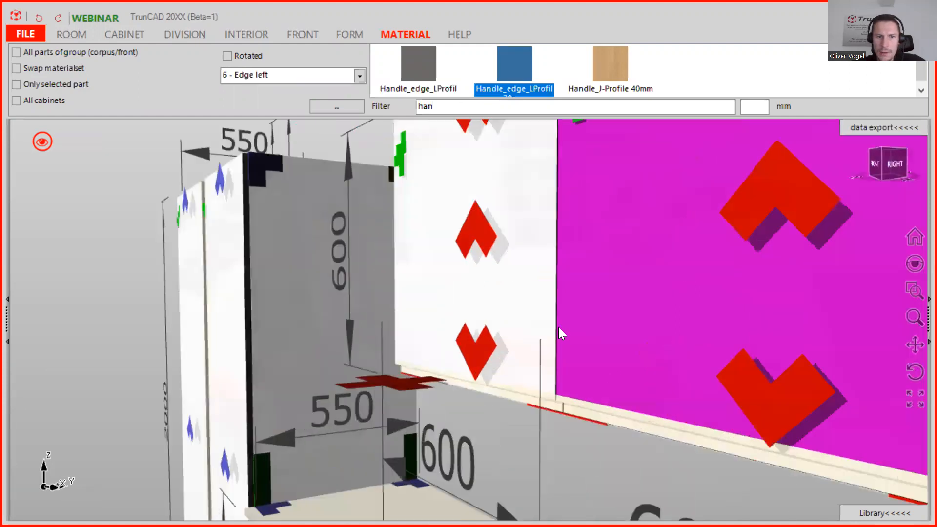
scroll(601, 352, up, 3)
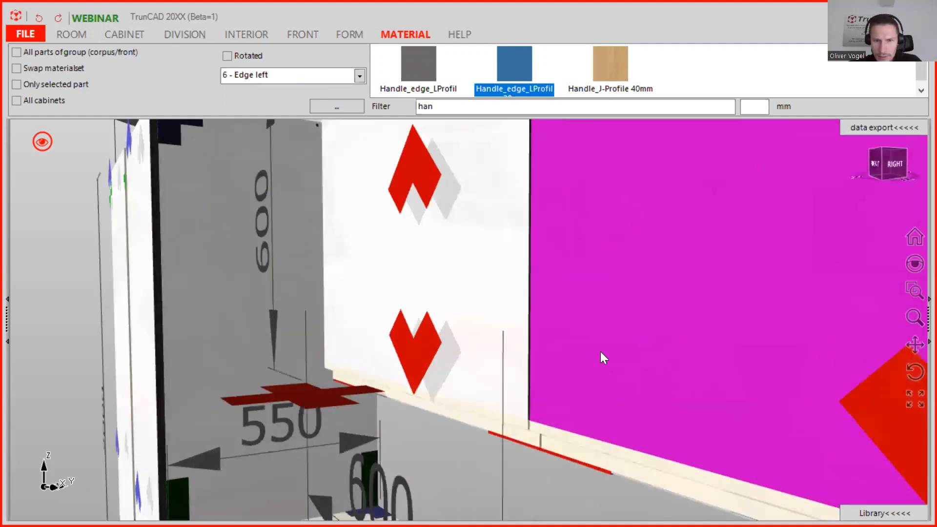
scroll(601, 352, down, 2)
scroll(601, 351, down, 3)
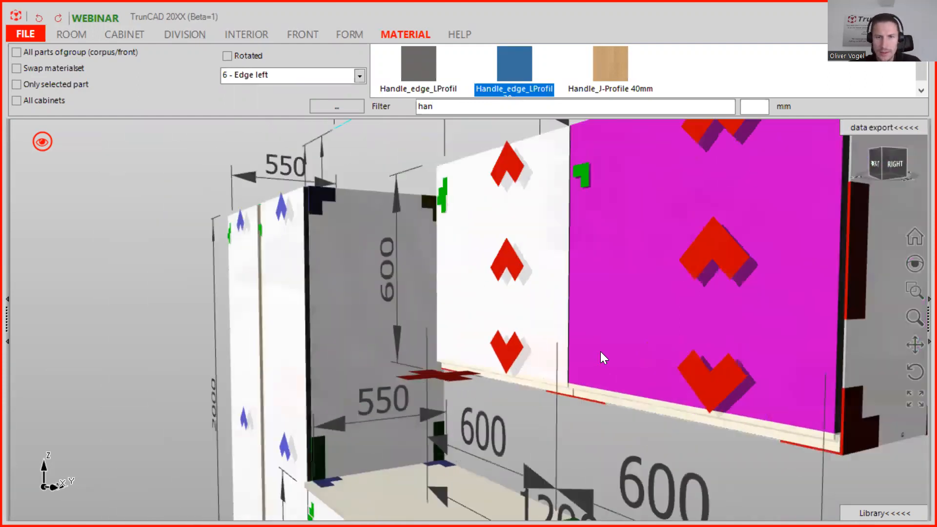
middle_drag(610, 344, 635, 364)
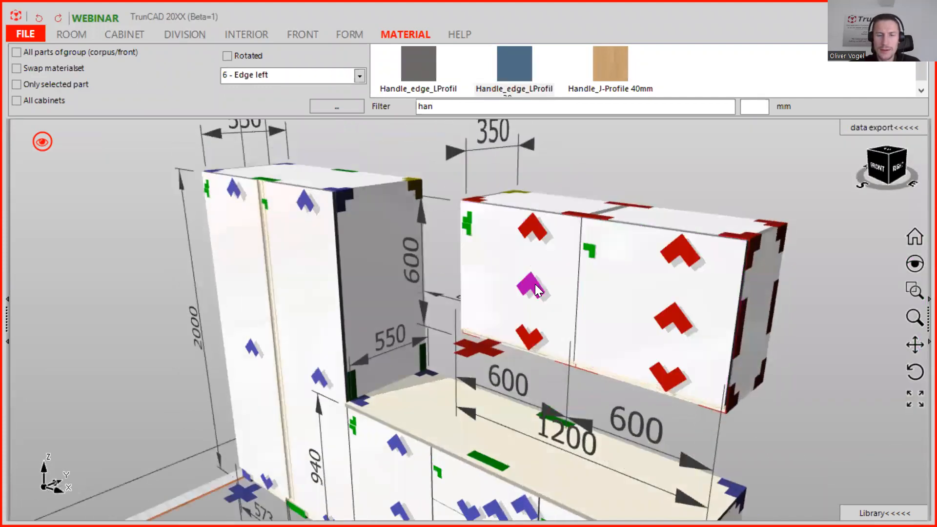
Remove the fronts from the upper wall cabinet.
right_click(535, 284)
click(484, 364)
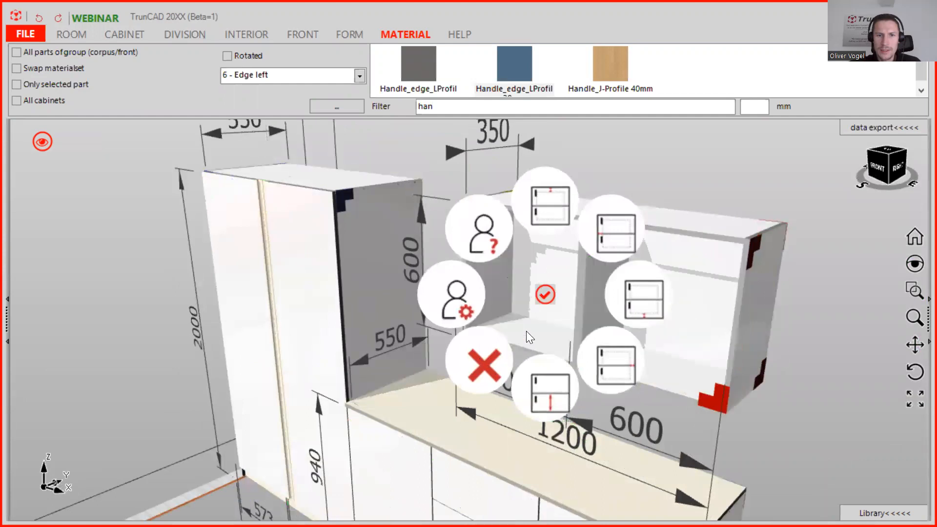
click(636, 303)
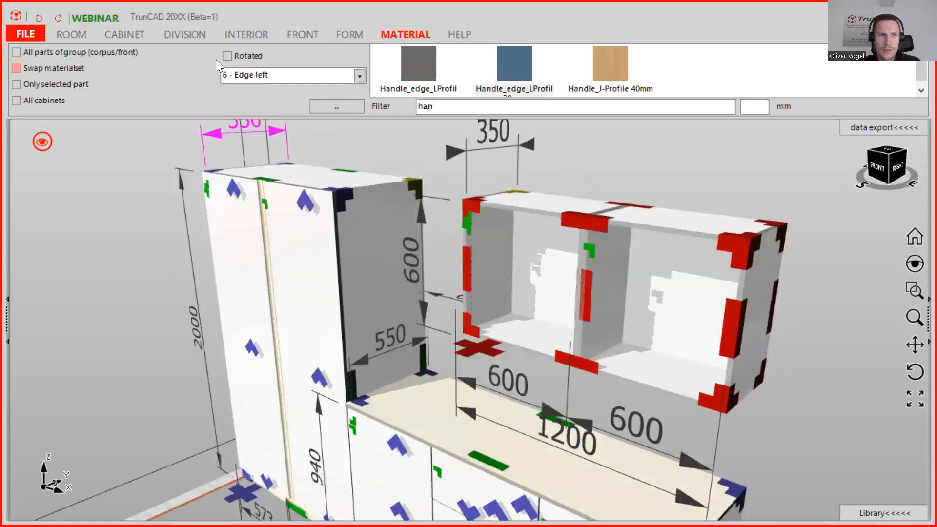
Insert a single left door into the upper wall cabinet's left compartment.
click(287, 33)
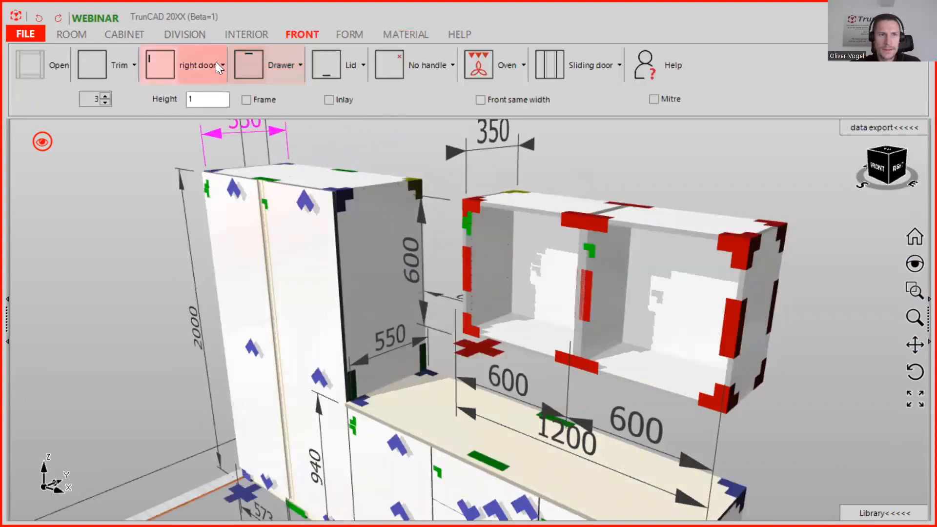
click(191, 69)
click(162, 100)
click(106, 102)
click(106, 103)
drag(159, 68, 502, 256)
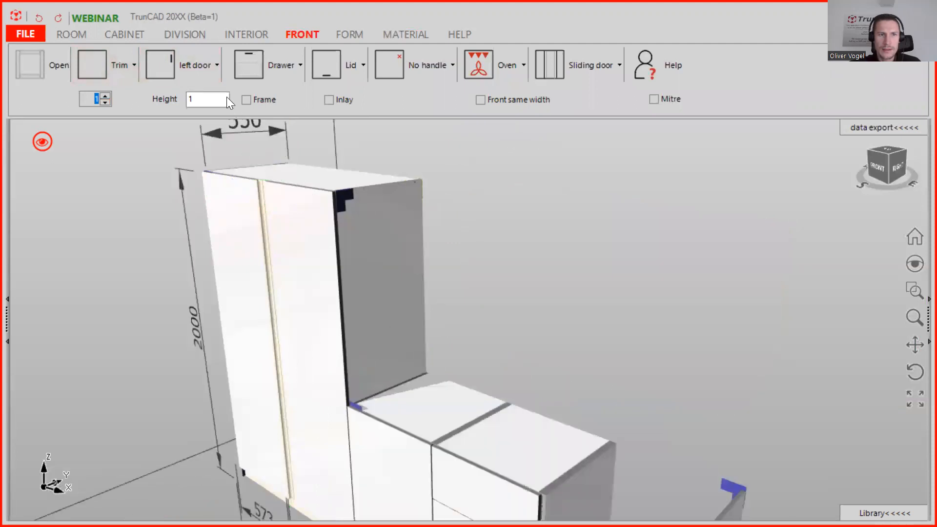
Insert a right door into the upper wall cabinet's right compartment.
click(210, 75)
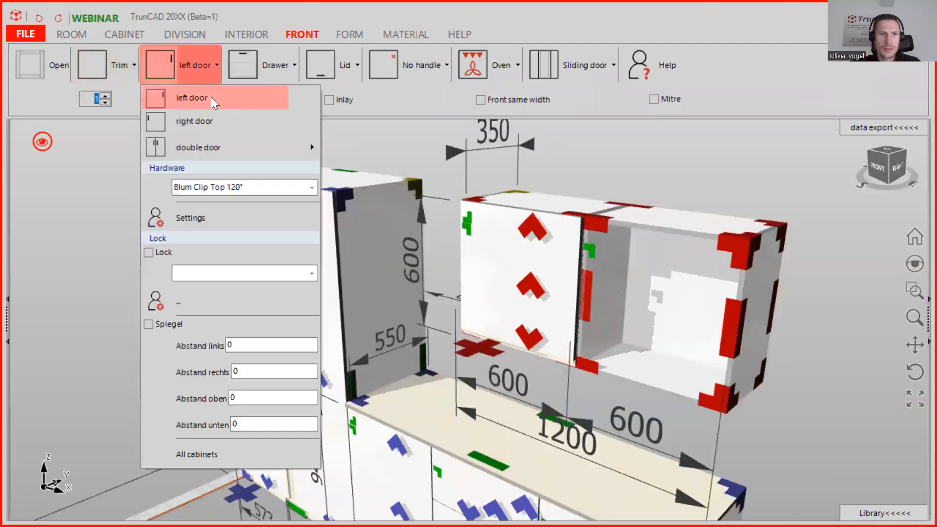
click(202, 122)
drag(170, 70, 620, 269)
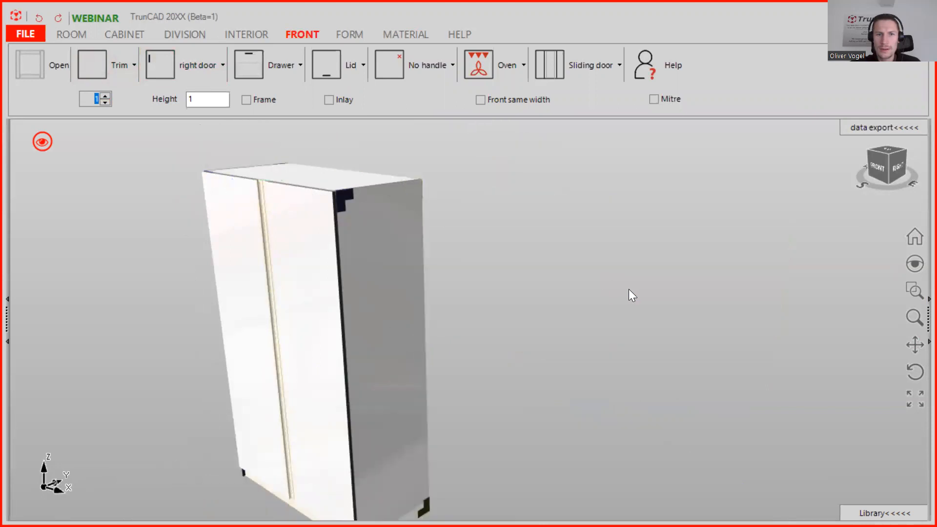
Inspect the new doors' lower edges and the overall kitchen layout.
scroll(670, 338, up, 3)
middle_drag(669, 337, 669, 312)
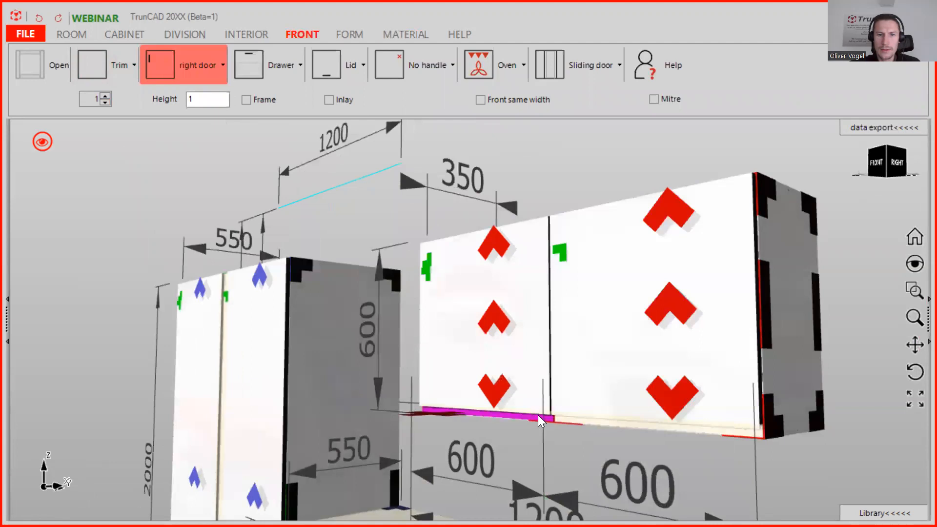
scroll(544, 413, up, 5)
middle_drag(557, 405, 583, 415)
scroll(585, 412, down, 8)
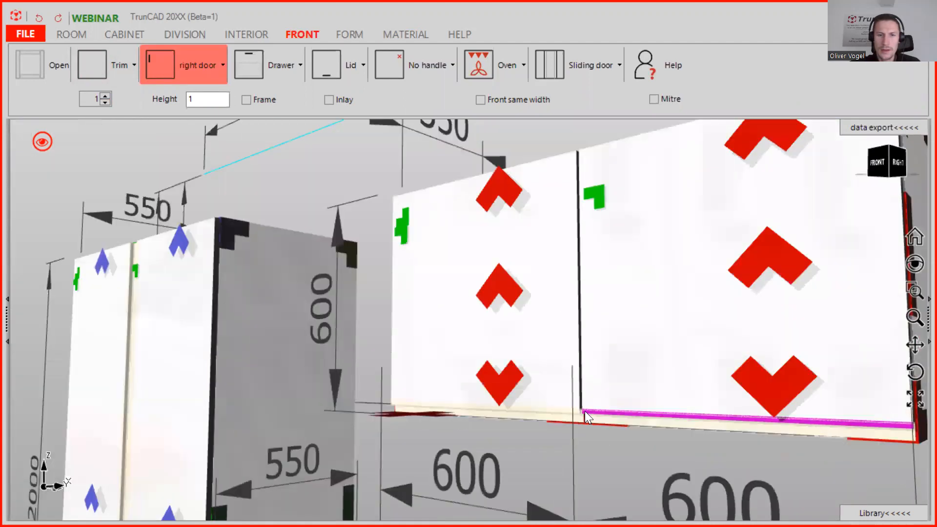
scroll(552, 351, up, 8)
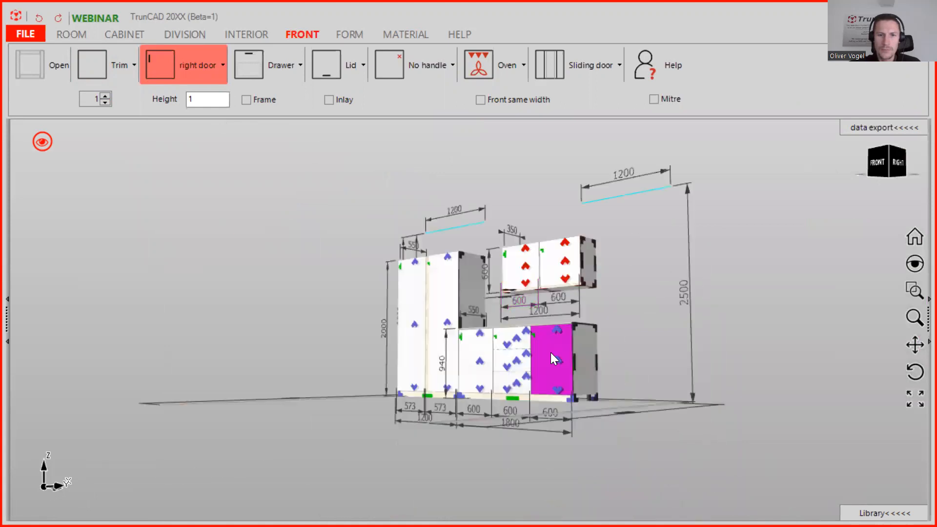
middle_drag(553, 350, 556, 365)
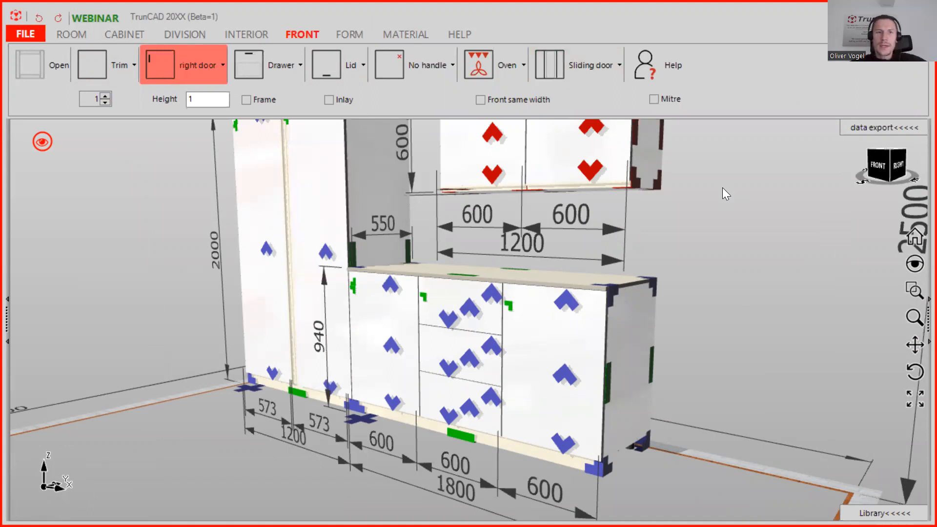
scroll(722, 187, down, 2)
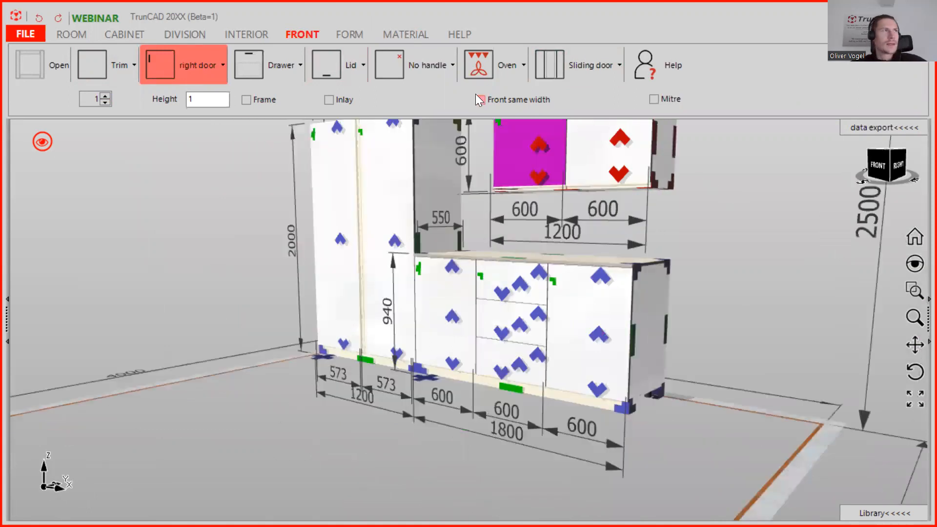
Switch to the browser and open the TrunCAD support page.
click(462, 34)
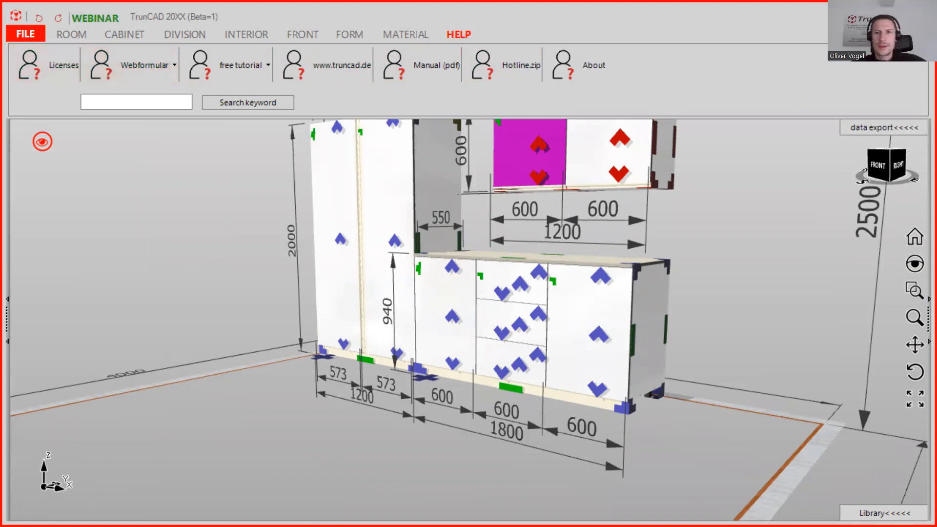
key(alt+Tab)
click(845, 65)
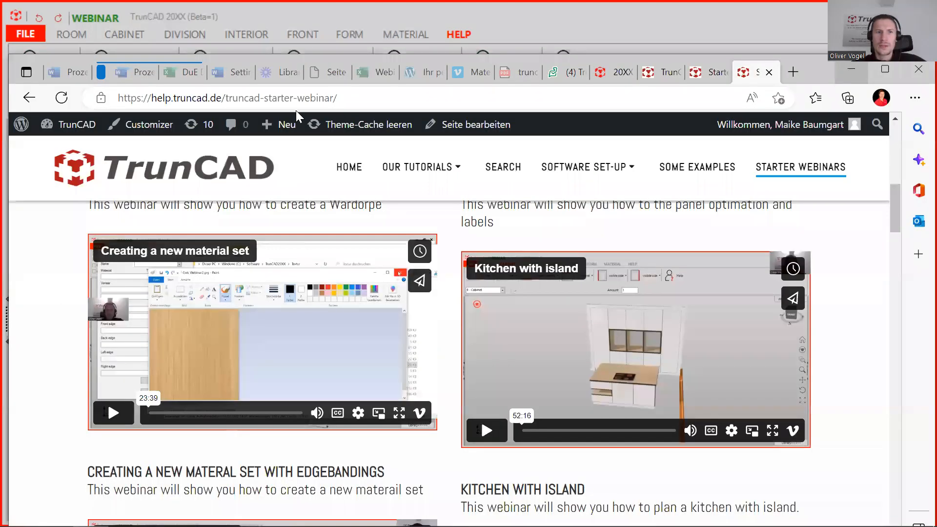
click(140, 75)
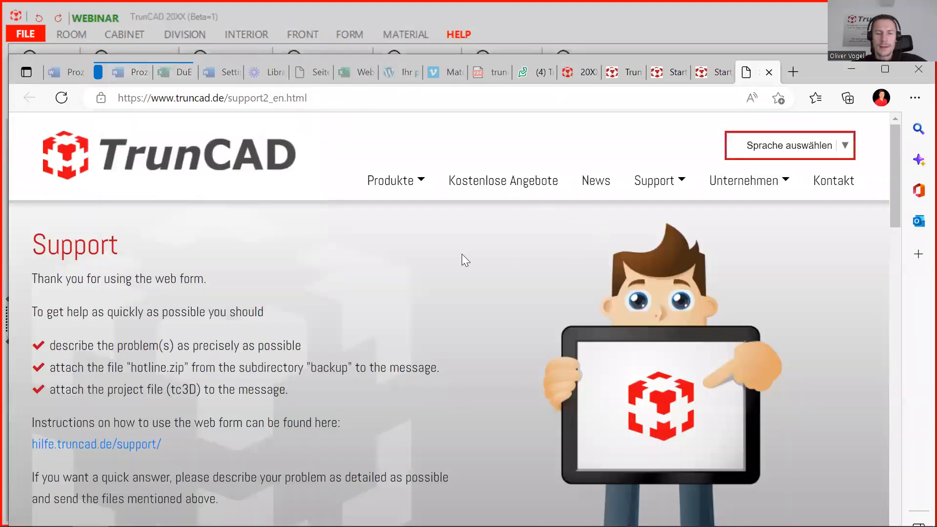
Choose TrunCAD as the category in the support contact form.
scroll(462, 254, down, 5)
scroll(458, 272, down, 4)
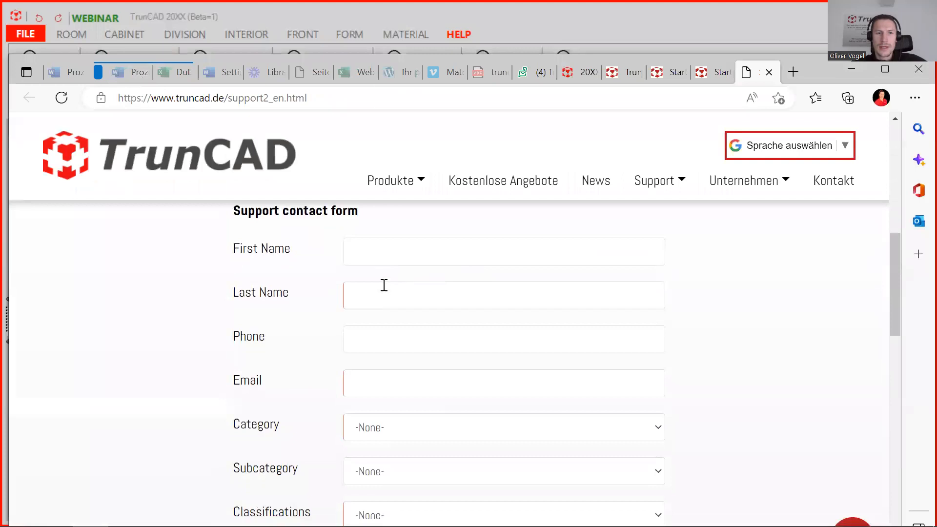
scroll(391, 291, down, 1)
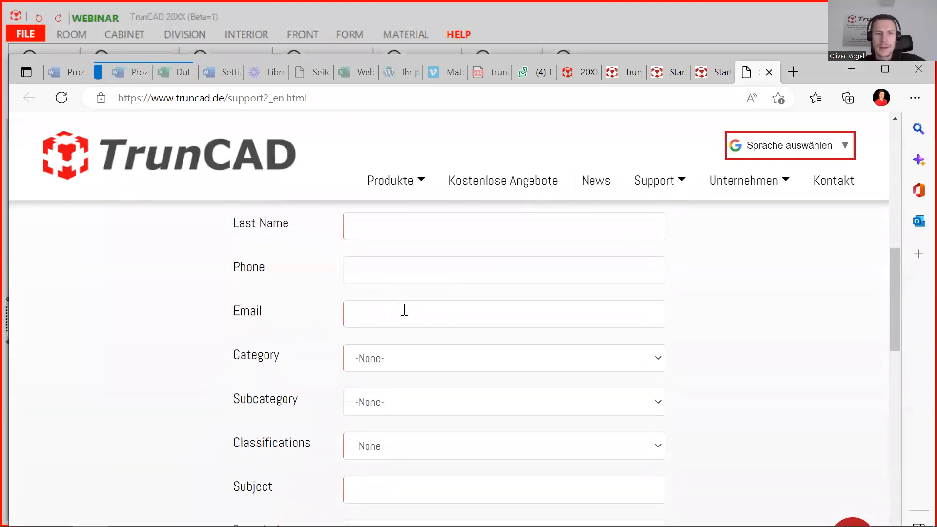
scroll(406, 309, down, 3)
scroll(479, 272, up, 1)
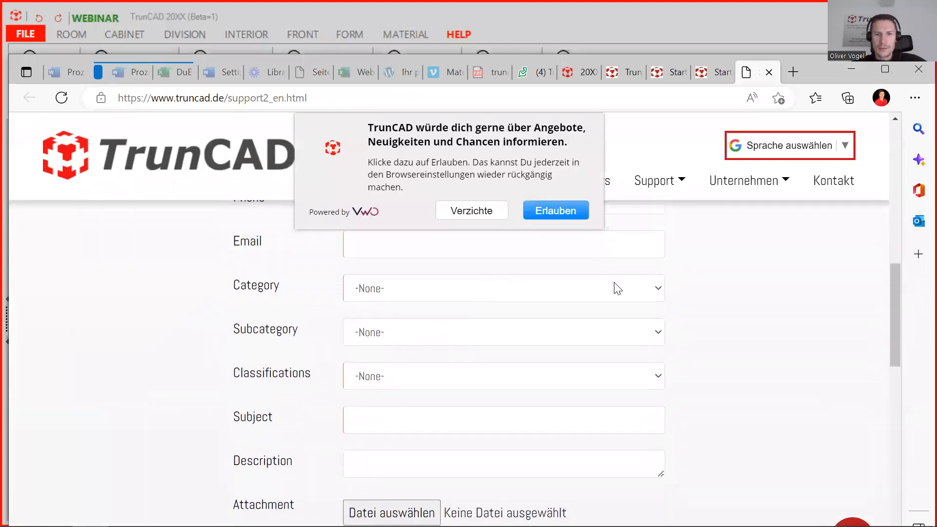
click(647, 289)
click(415, 330)
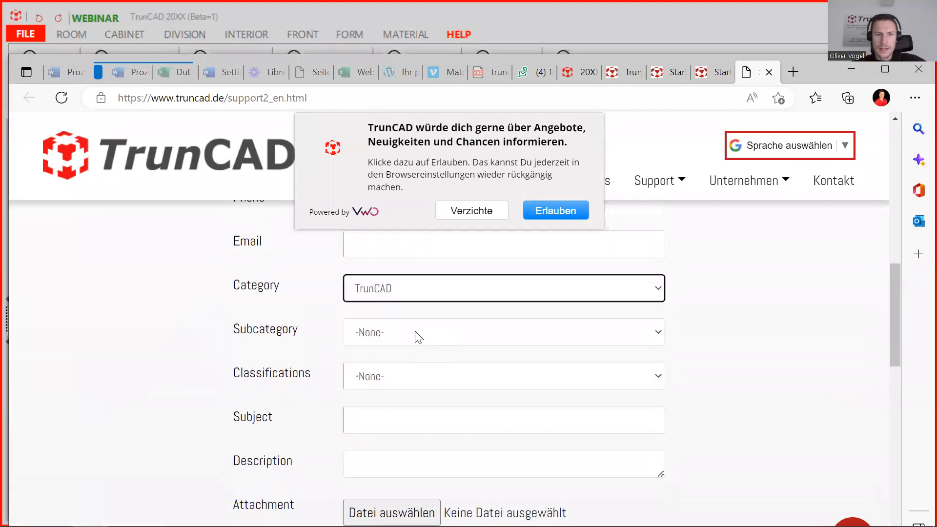
Set the support form's classification to Problem.
click(458, 367)
scroll(456, 363, down, 1)
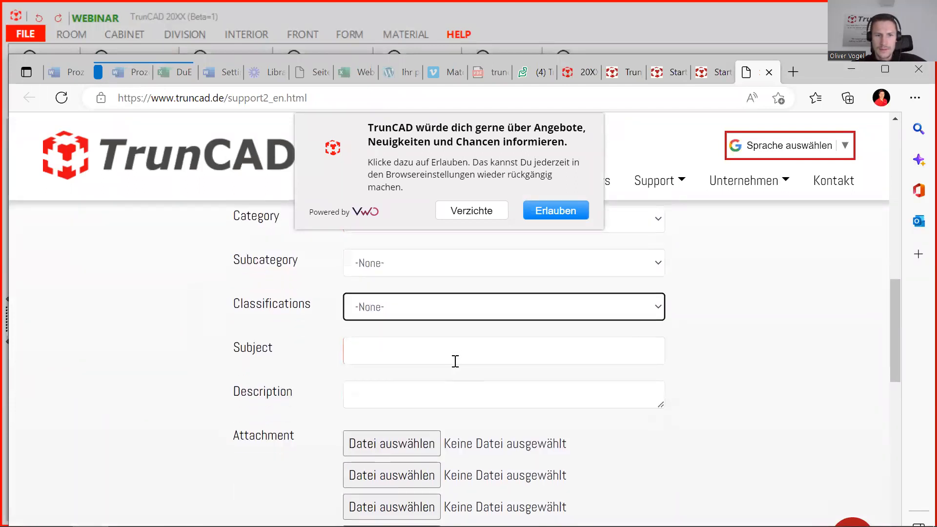
click(430, 315)
click(403, 360)
click(411, 352)
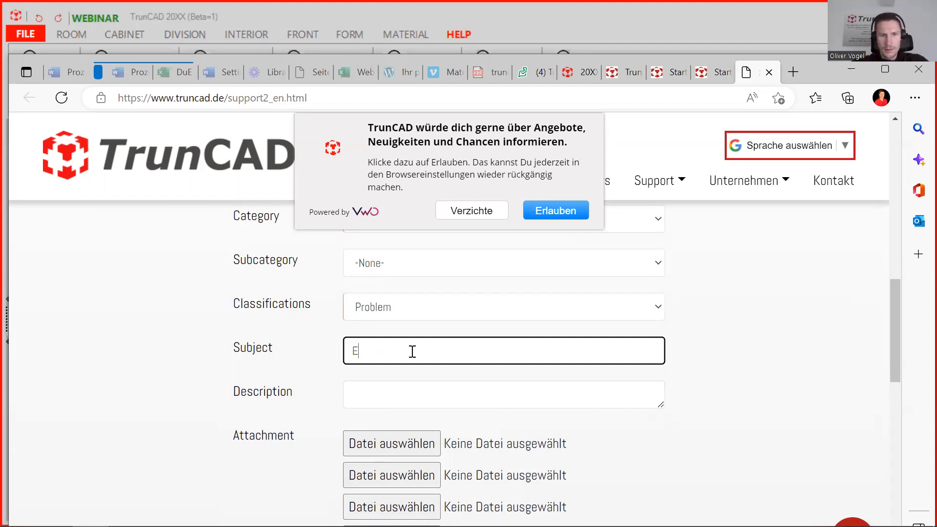
Enter the subject "Edgebanding J Profile is overlapping the front".
text(gebanding)
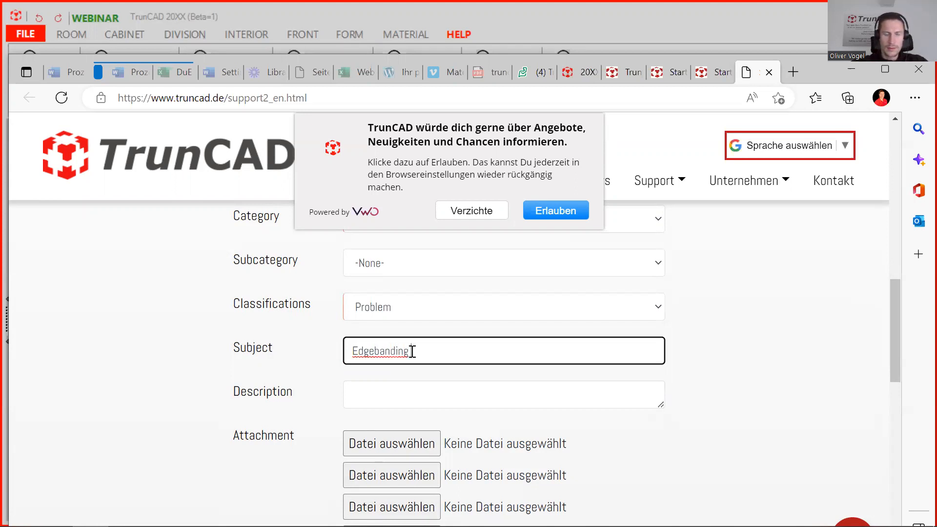
text( J Profile is)
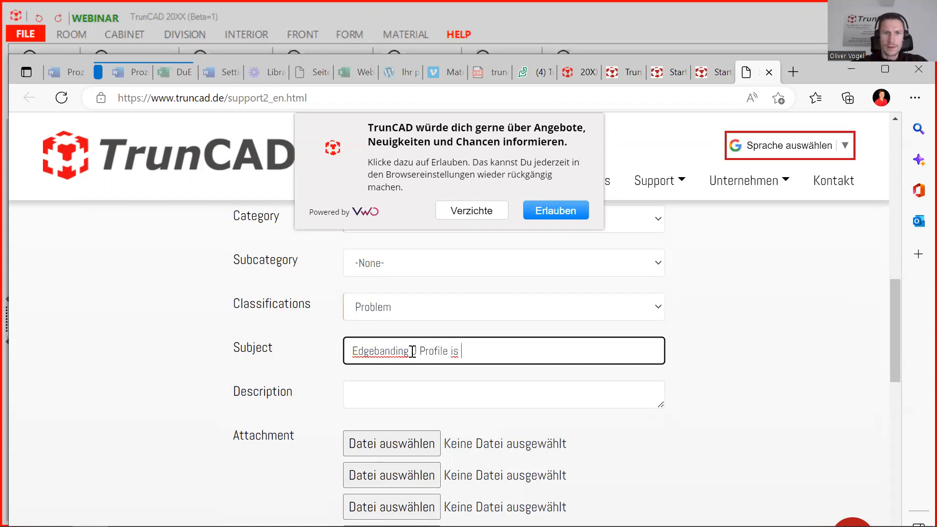
text( overlapping )
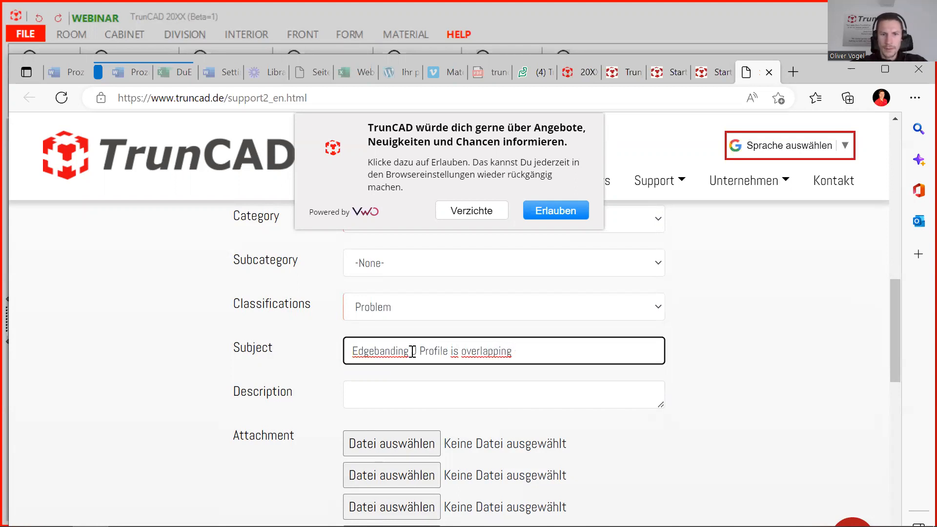
text(the front)
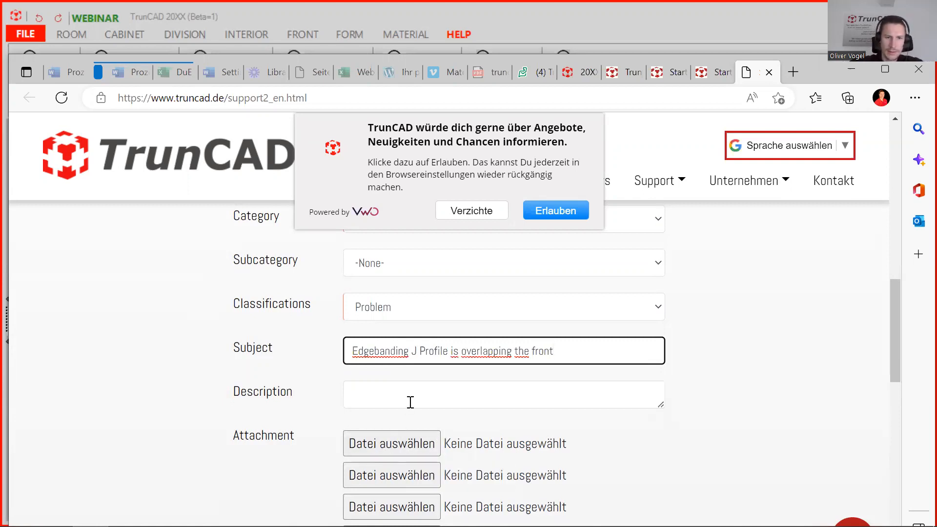
Try attaching hotline.zip from the TrunCAD20XX backup folder to the support form.
scroll(397, 443, down, 3)
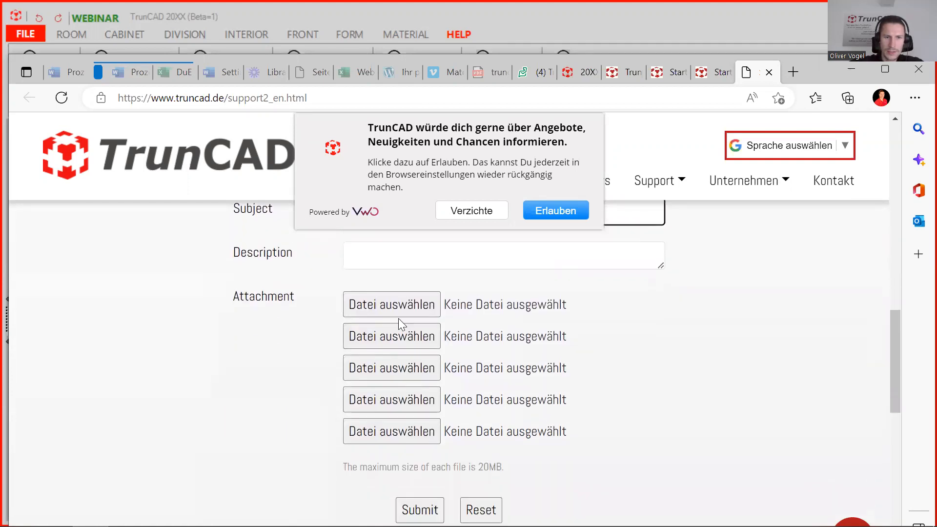
click(361, 306)
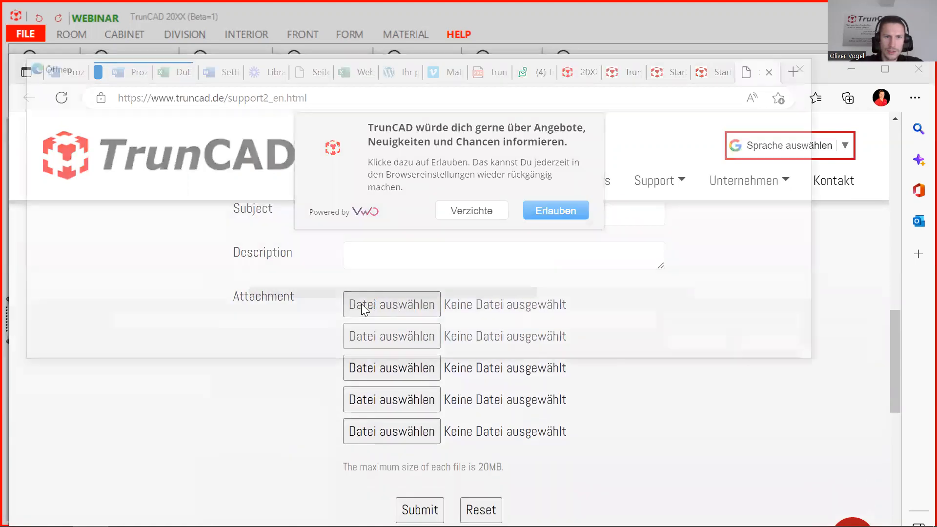
click(120, 262)
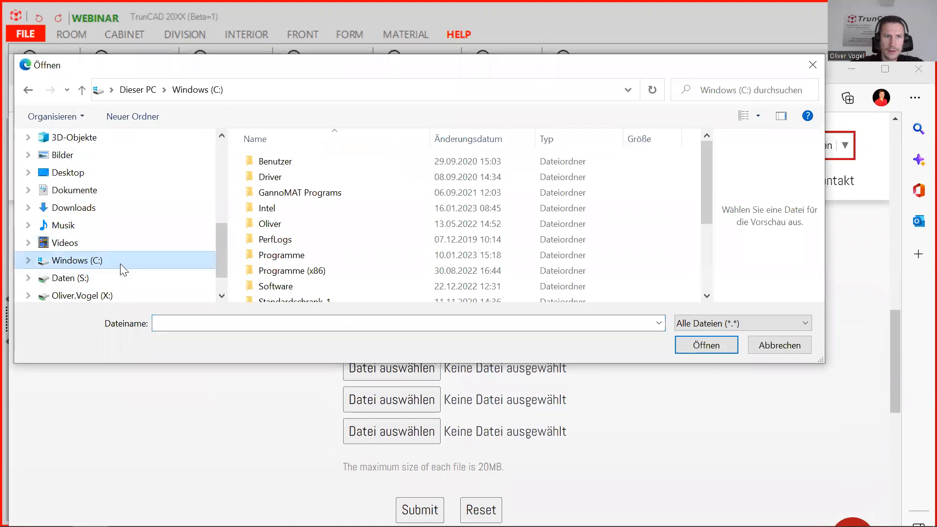
double_click(288, 286)
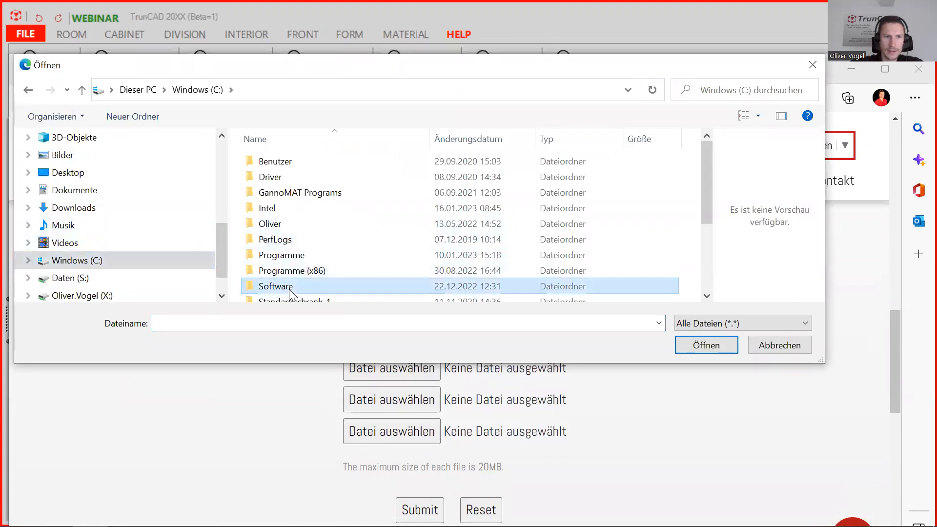
double_click(287, 225)
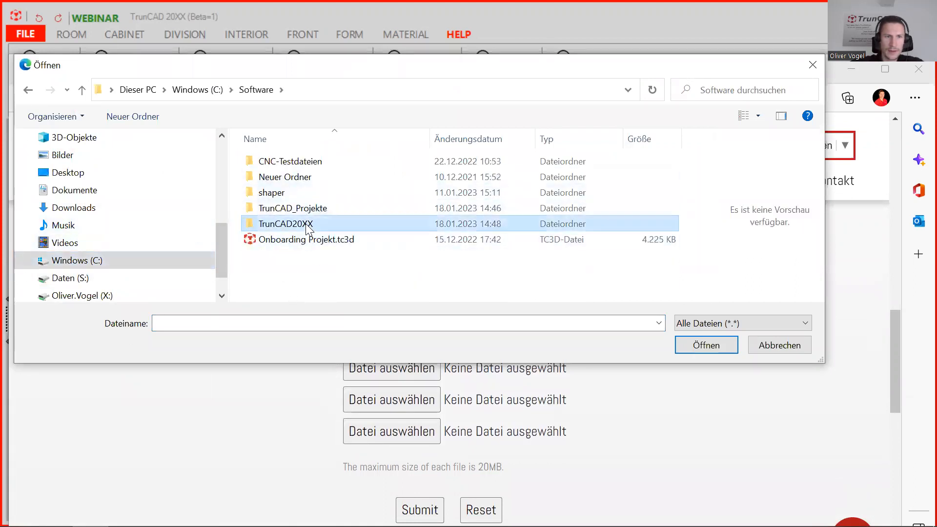
double_click(286, 193)
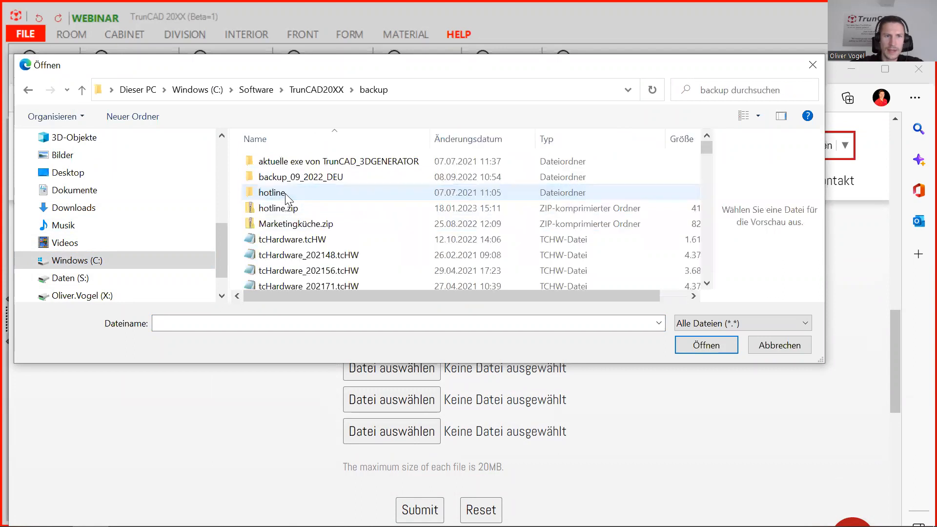
click(292, 209)
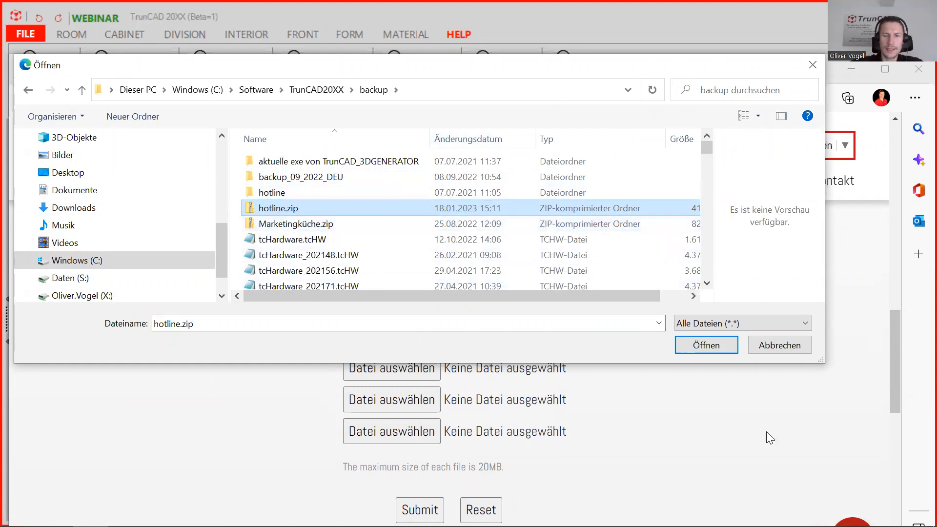
click(785, 346)
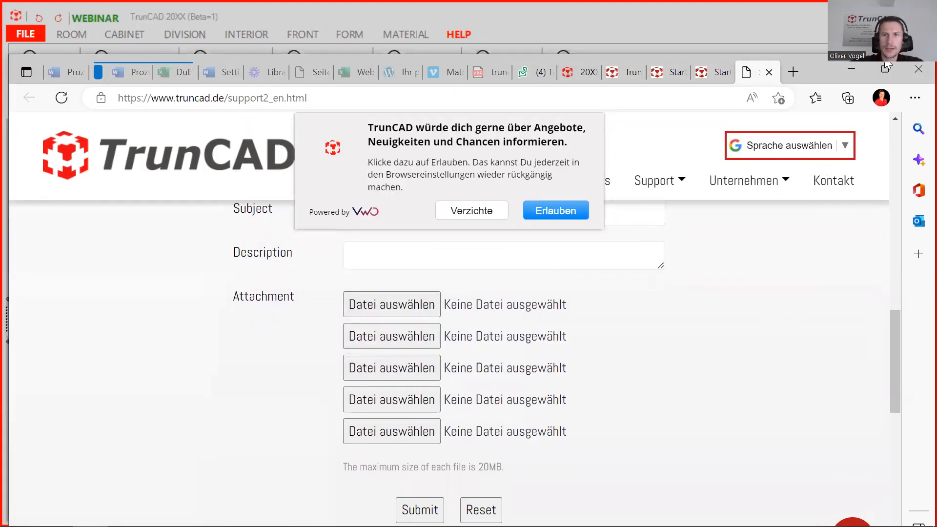
Return to TrunCAD and apply Handle_J-Profile 40mm to the left edge of the upper cabinet's left door.
click(860, 72)
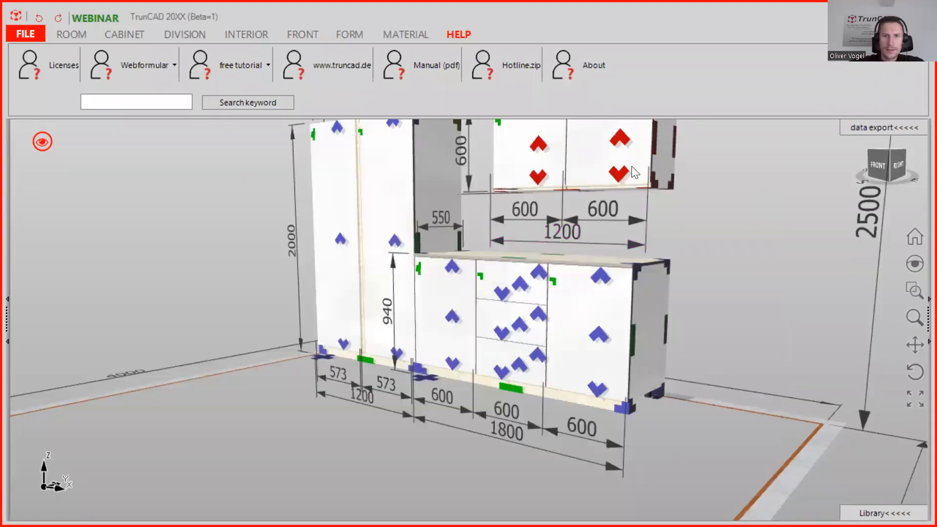
middle_drag(643, 167, 616, 305)
scroll(569, 282, up, 1)
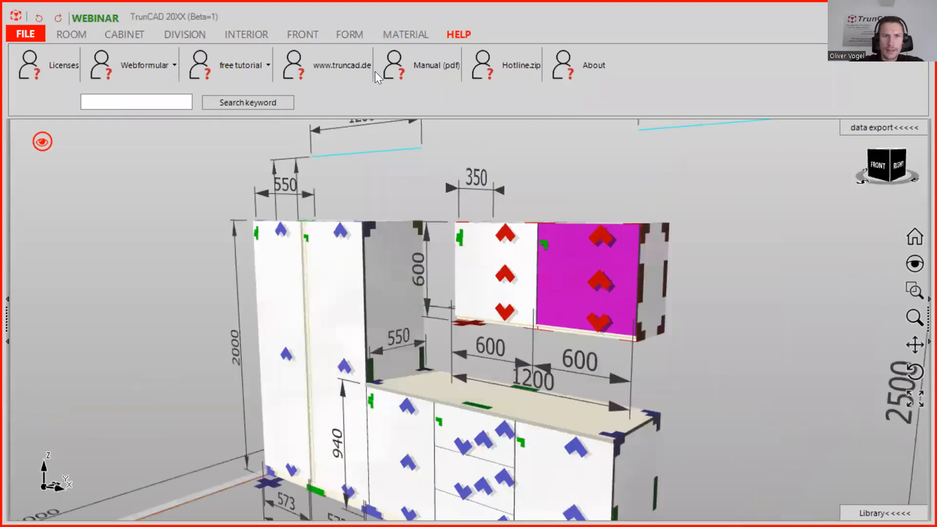
click(400, 34)
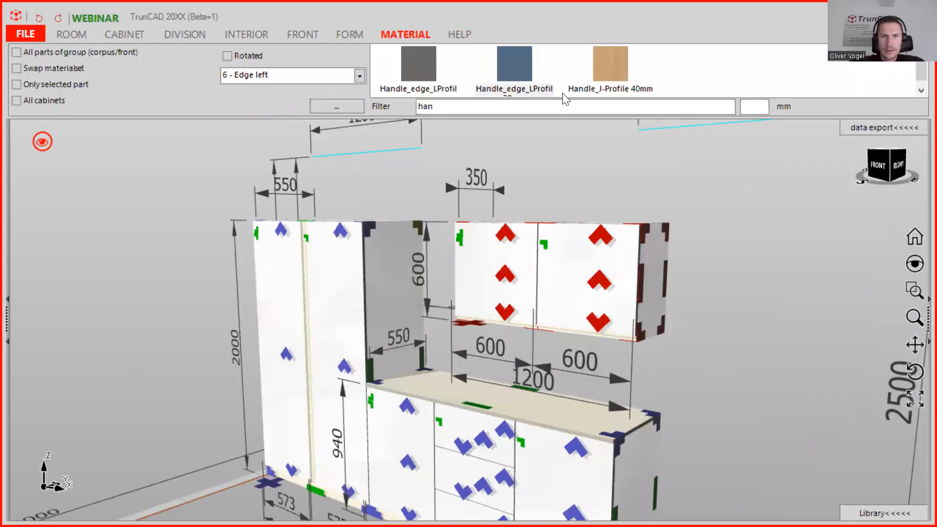
drag(604, 58, 508, 257)
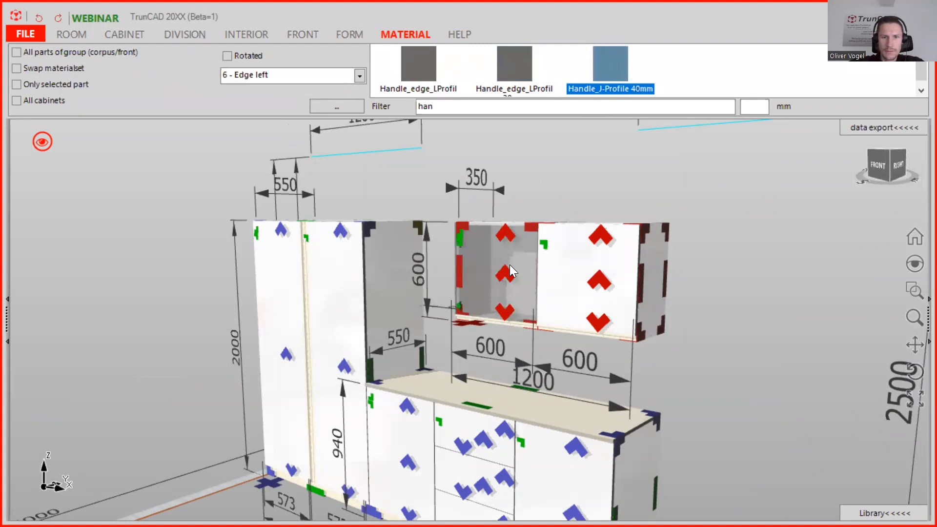
Inspect the upper cabinet door's edge and the base cabinet fronts from different angles.
scroll(537, 325, up, 3)
scroll(537, 325, up, 4)
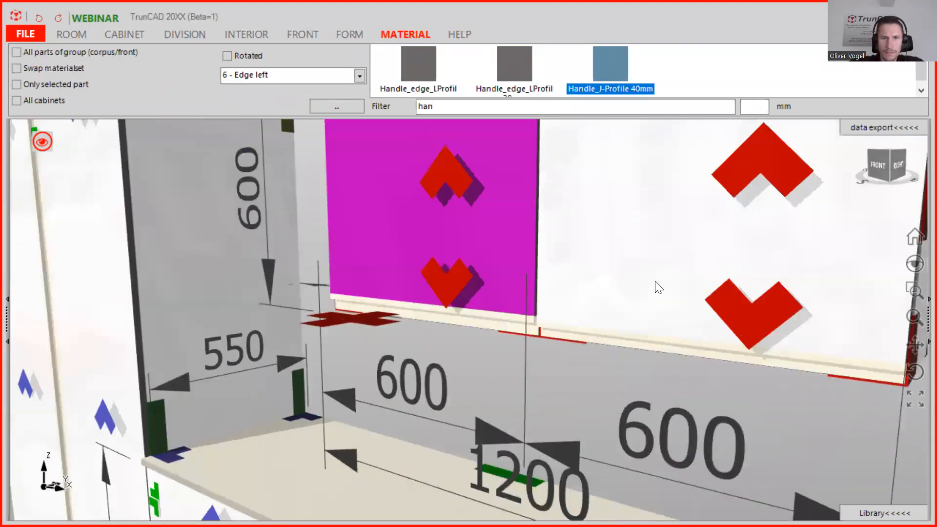
drag(622, 200, 623, 274)
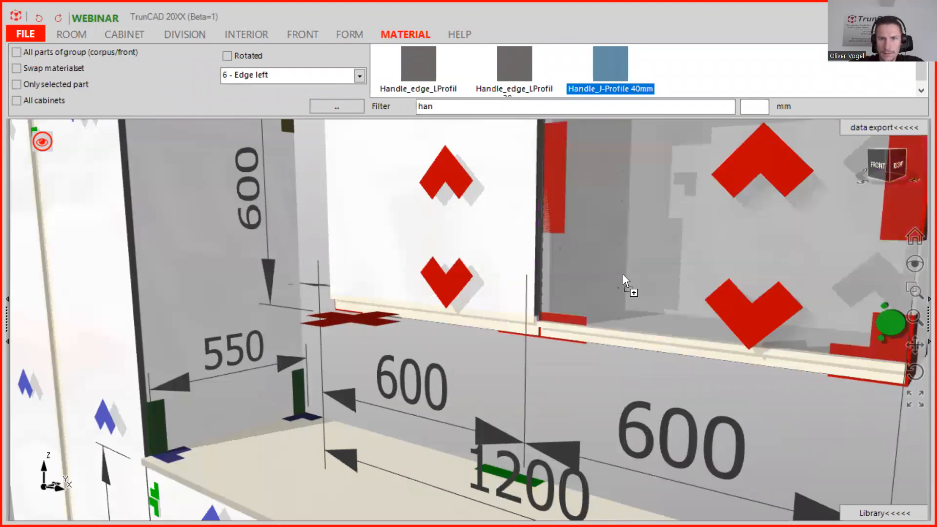
middle_drag(606, 317, 561, 310)
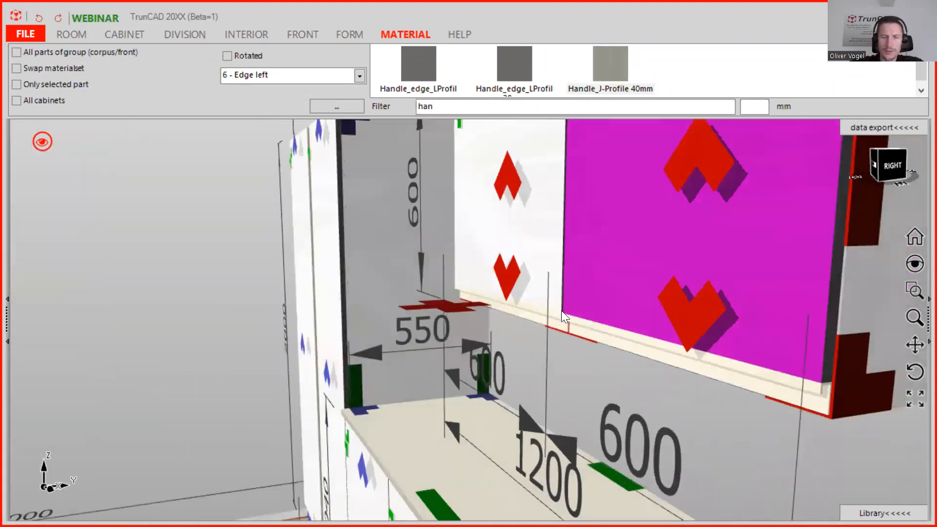
scroll(561, 276, down, 4)
ctrl+middle_drag(561, 274, 603, 139)
middle_drag(593, 356, 638, 347)
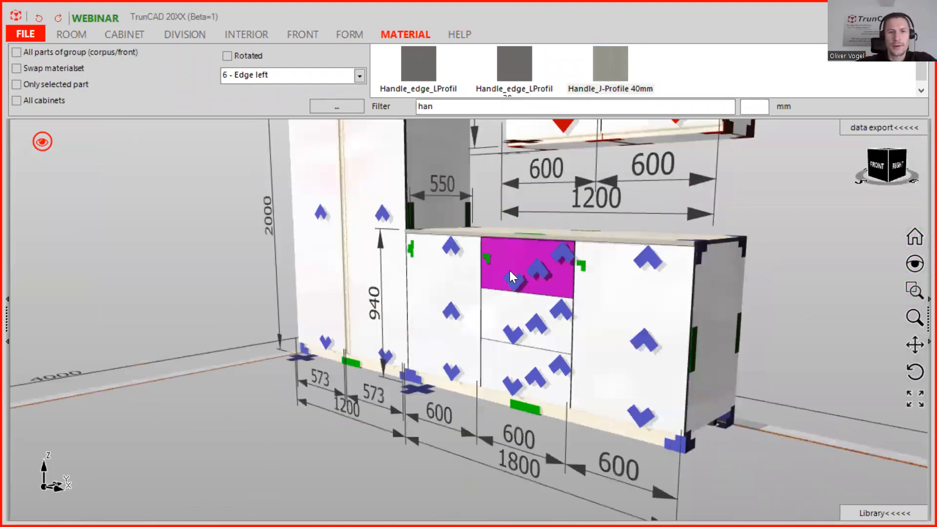
scroll(509, 271, up, 4)
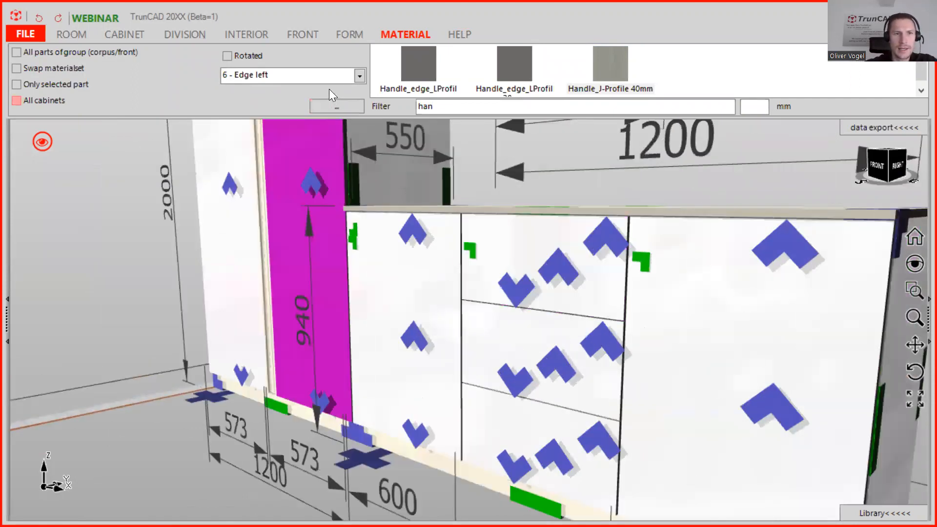
Switch the edge option to 4 - Edge right and apply Handle_J-Profile 40mm to the base cabinet's left door.
drag(611, 67, 629, 61)
click(359, 76)
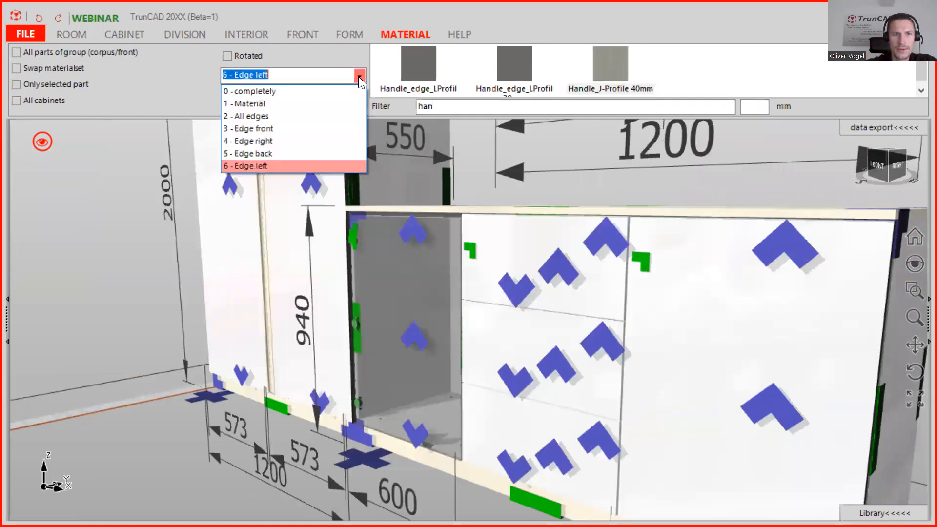
click(304, 141)
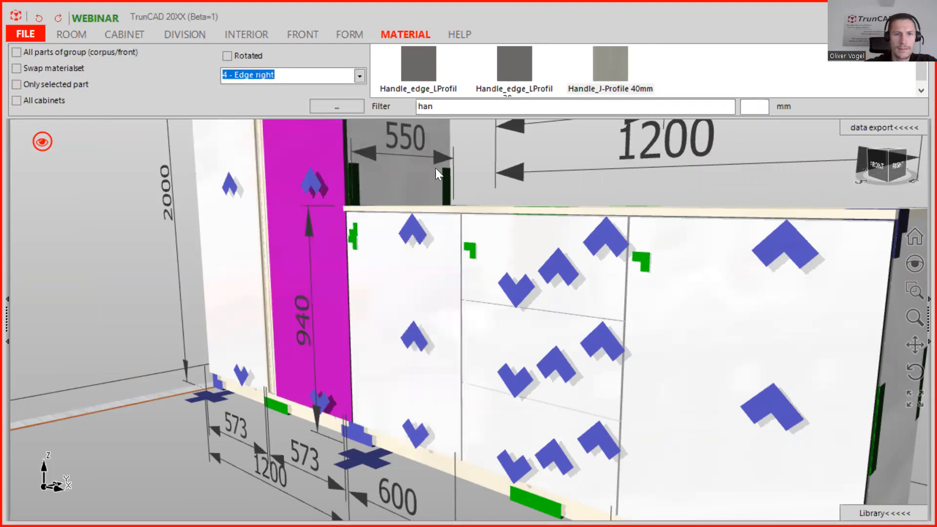
drag(591, 76, 399, 266)
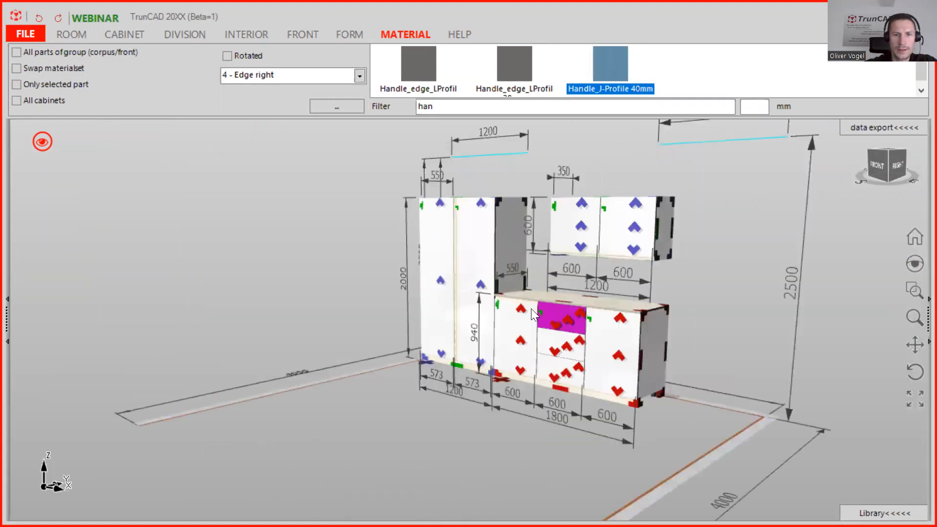
Apply Handle_J-Profile 40mm to the base cabinet's right door.
scroll(531, 309, up, 4)
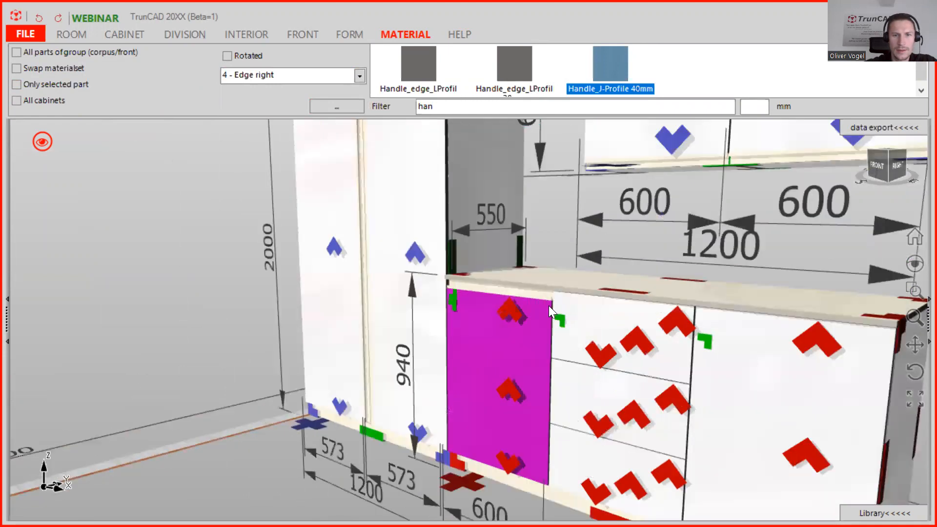
scroll(548, 306, down, 2)
middle_drag(548, 305, 376, 302)
drag(612, 77, 450, 355)
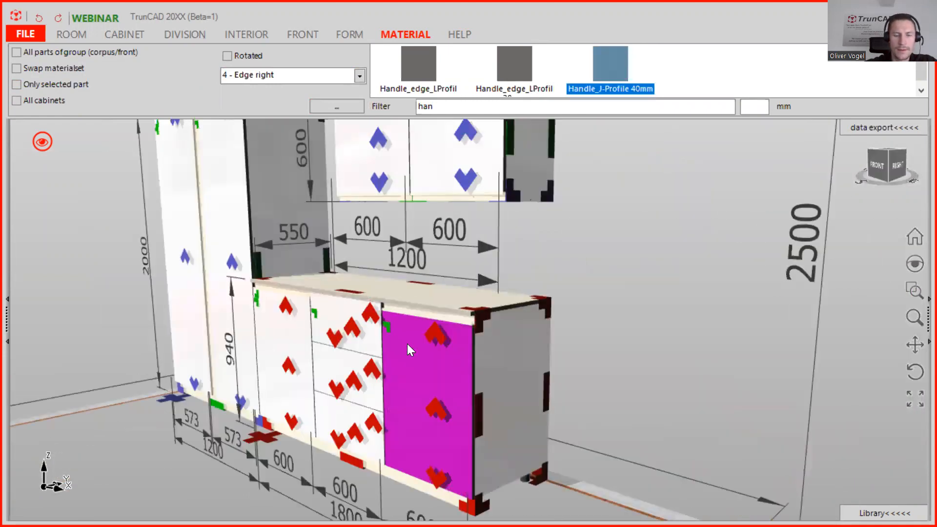
Apply Handle_J-Profile 40mm to the base cabinet's top drawer front.
scroll(359, 321, up, 1)
scroll(358, 321, down, 2)
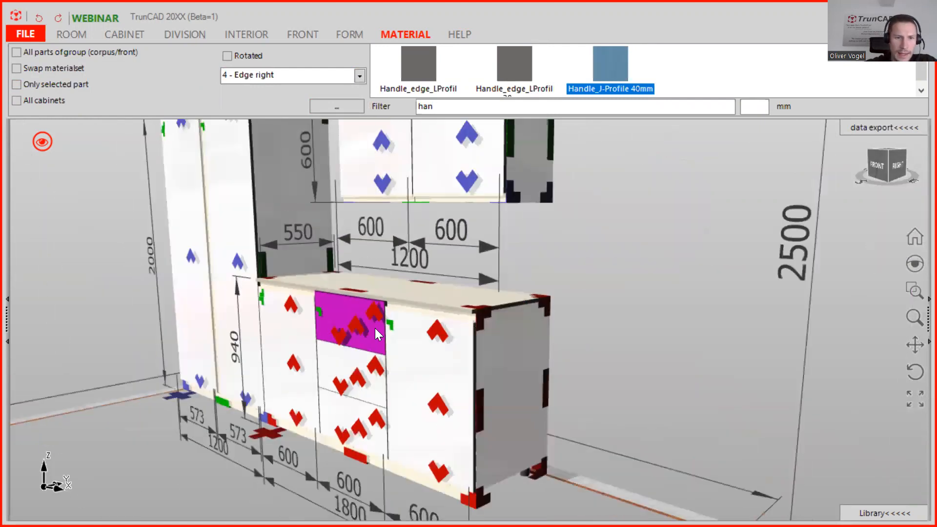
scroll(400, 310, up, 2)
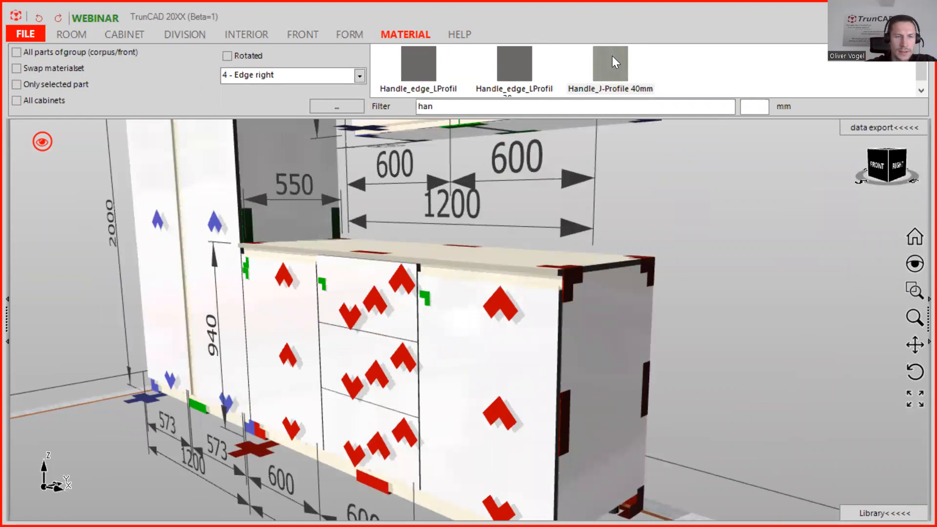
drag(613, 62, 402, 303)
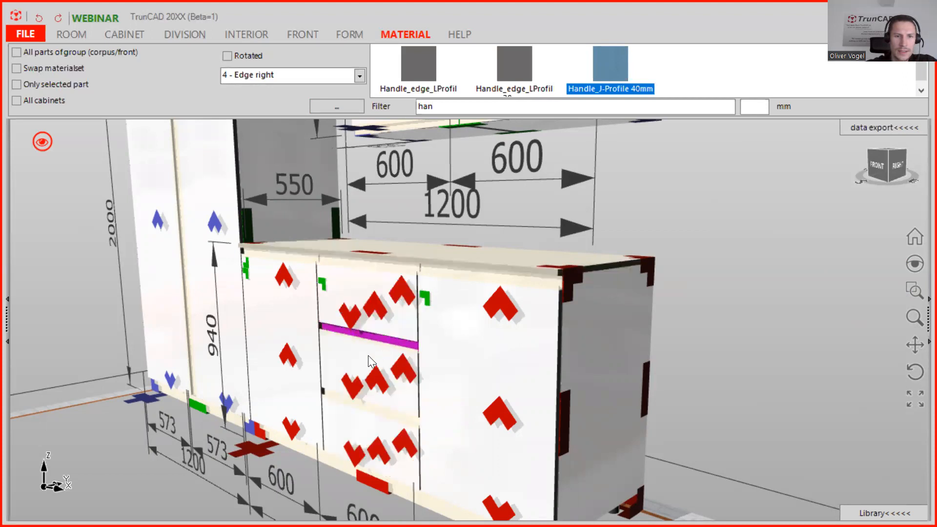
Inspect the drawer fronts' handle profile edges up close.
scroll(370, 353, up, 2)
scroll(370, 354, up, 3)
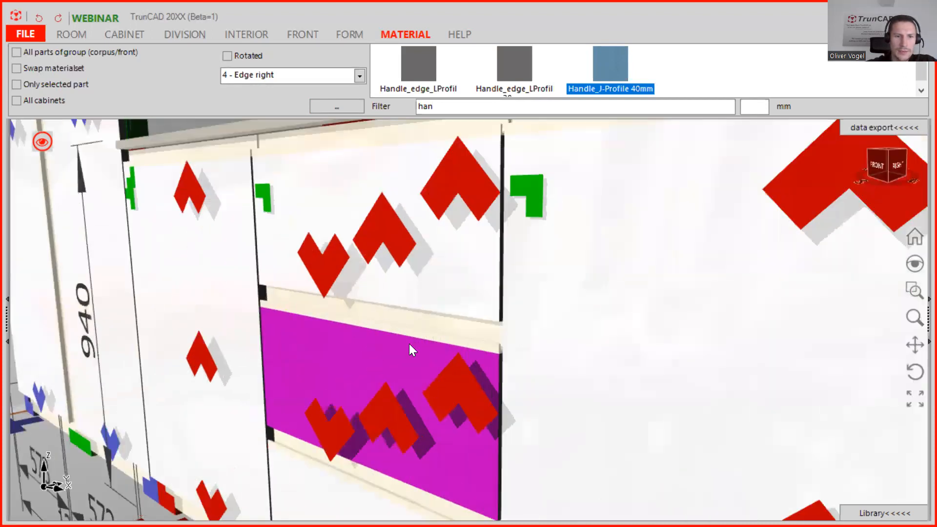
middle_drag(409, 344, 372, 307)
scroll(373, 310, up, 4)
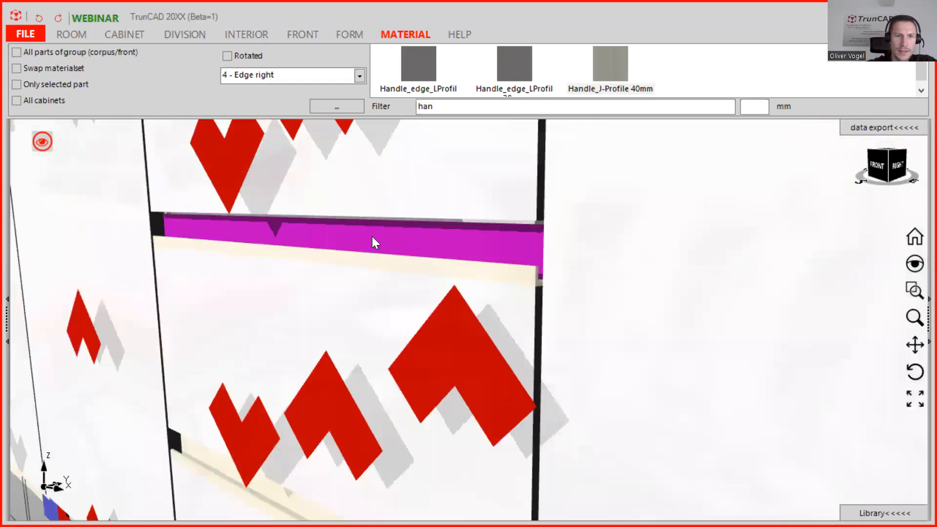
scroll(372, 247, down, 3)
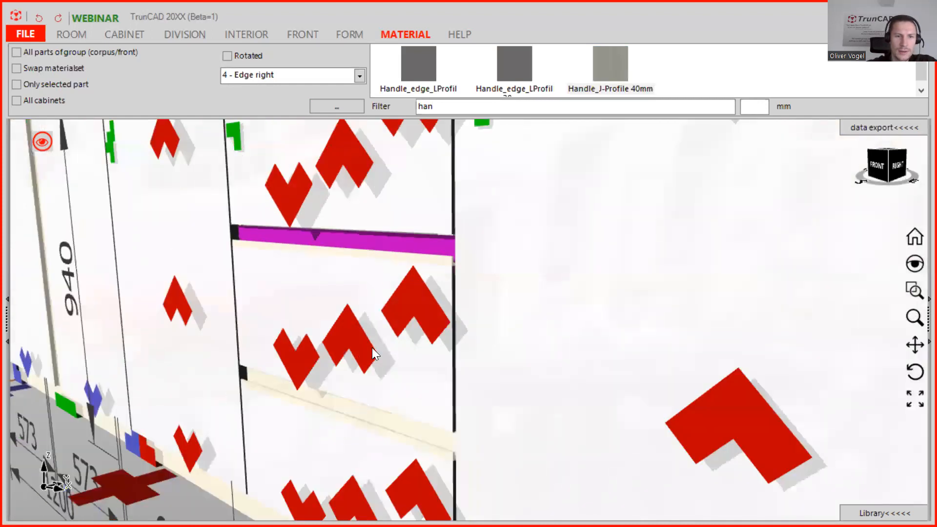
middle_drag(406, 398, 383, 346)
scroll(383, 346, up, 2)
scroll(384, 342, down, 2)
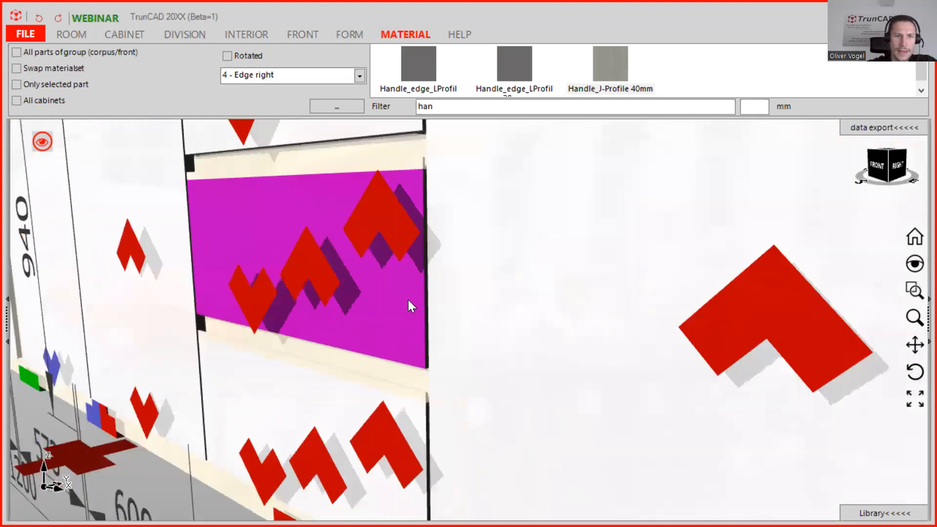
scroll(405, 308, down, 1)
middle_drag(402, 315, 397, 330)
scroll(443, 271, down, 2)
middle_drag(443, 271, 396, 278)
scroll(434, 288, down, 3)
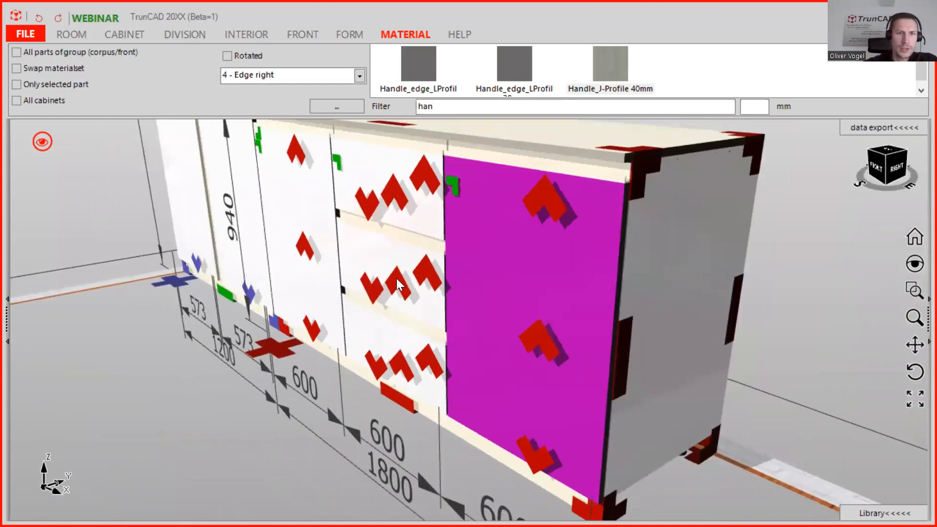
Open the properties of the base cabinet's middle drawer front.
drag(442, 107, 403, 110)
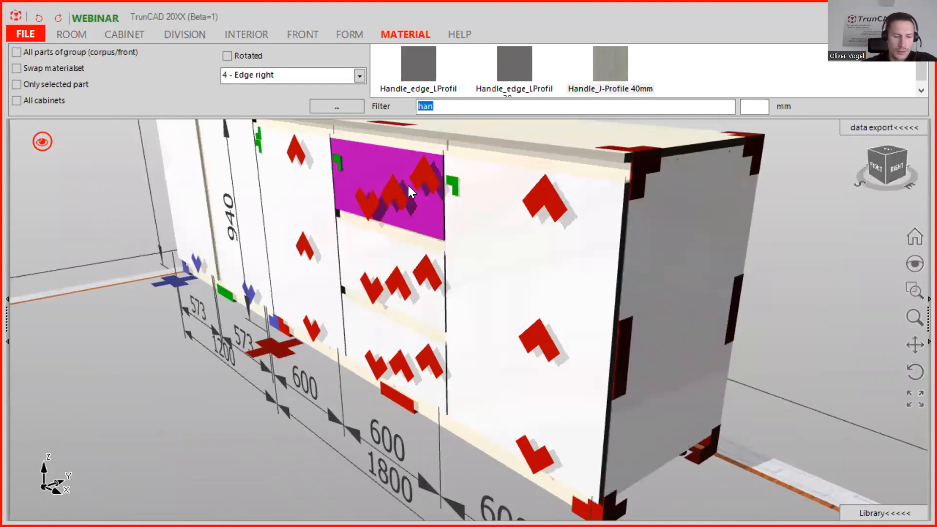
click(384, 259)
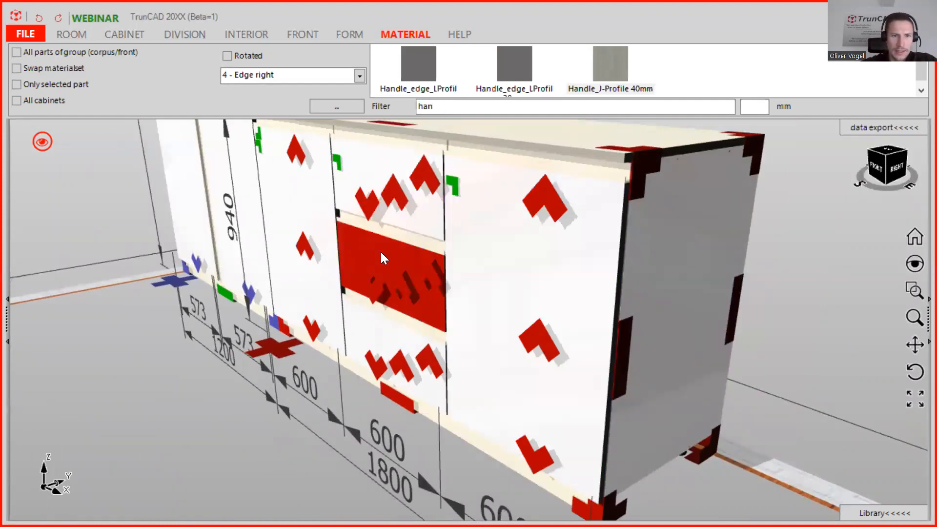
double_click(381, 252)
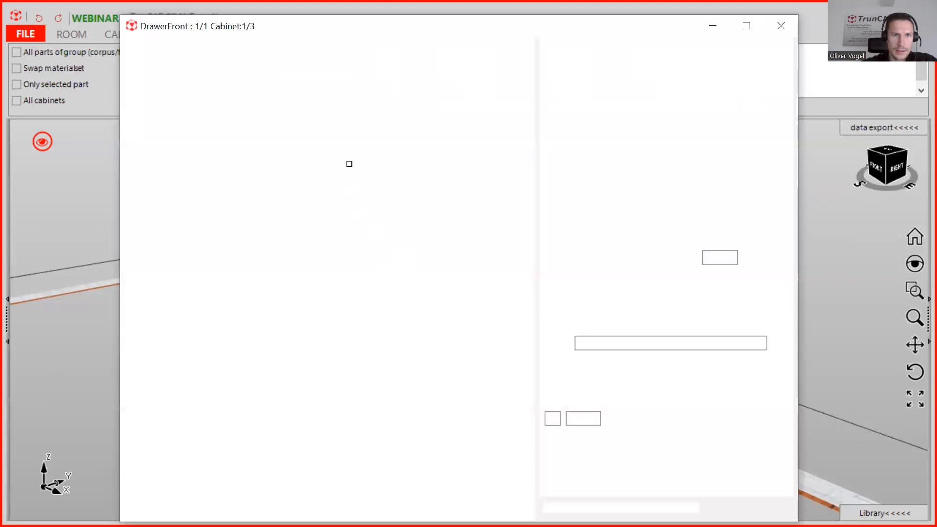
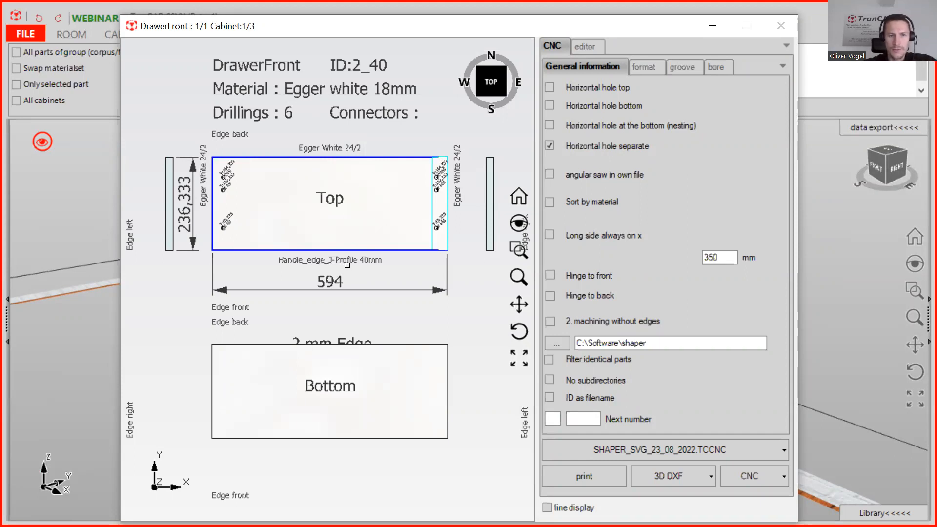
click(781, 26)
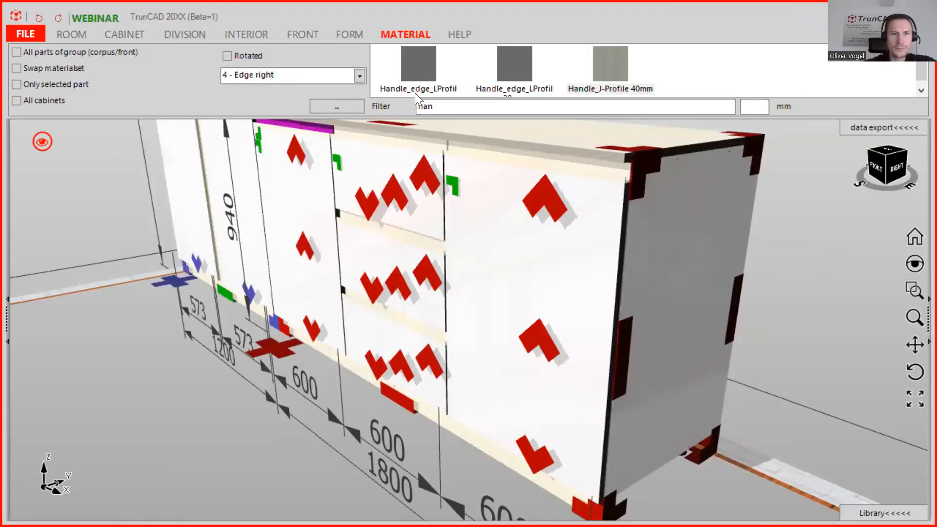
drag(434, 106, 337, 105)
text(whi)
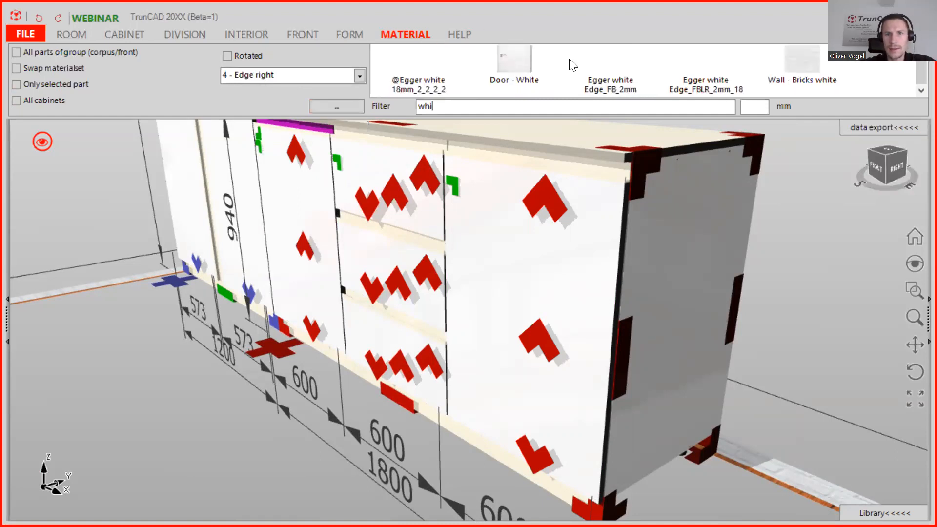
click(359, 76)
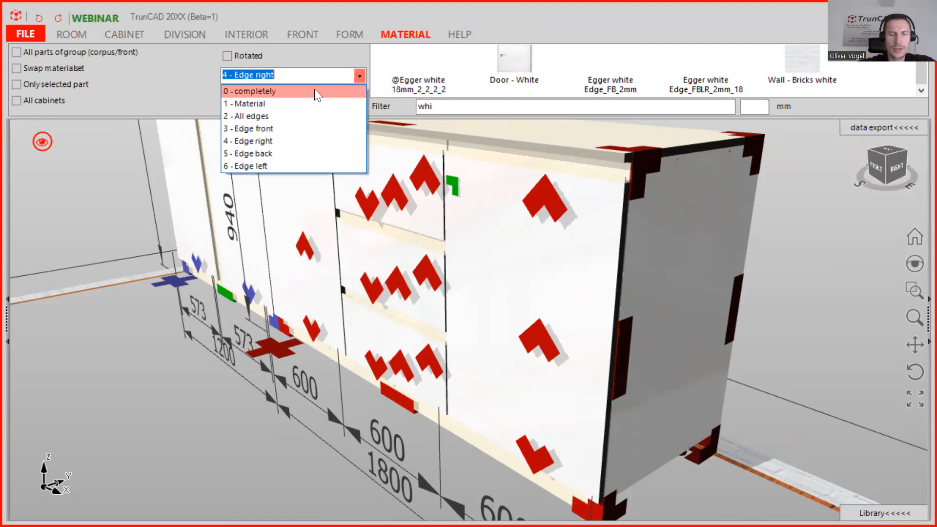
click(314, 91)
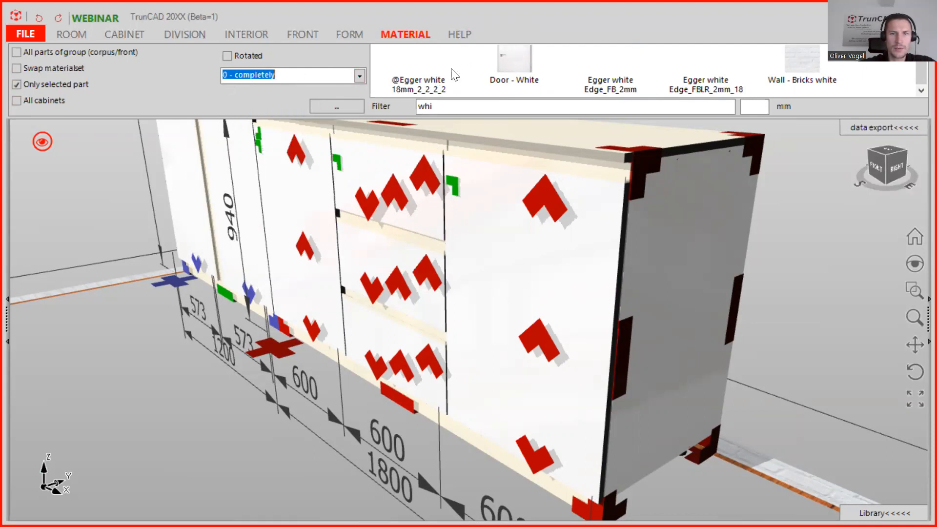
drag(418, 63, 397, 255)
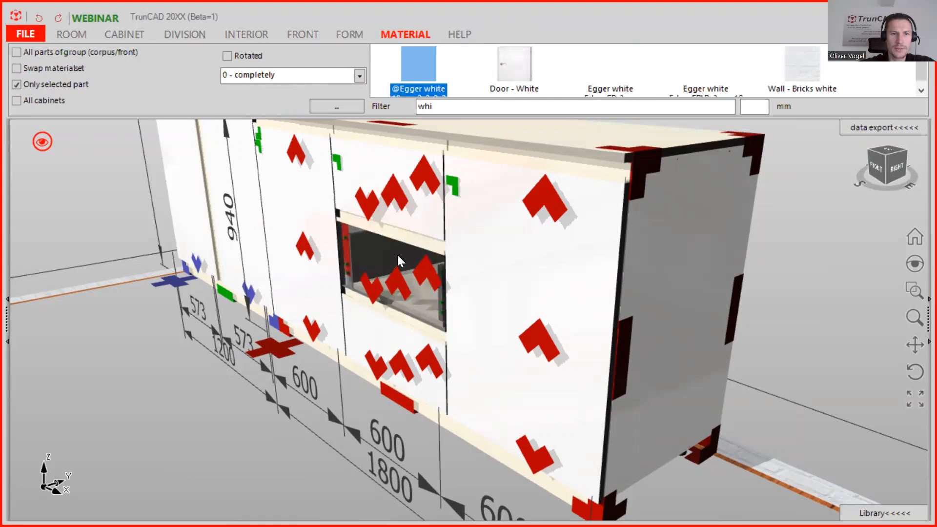
Apply Handle_J-Profile 40mm to the left edge of the base cabinet's middle drawer front.
scroll(415, 245, up, 5)
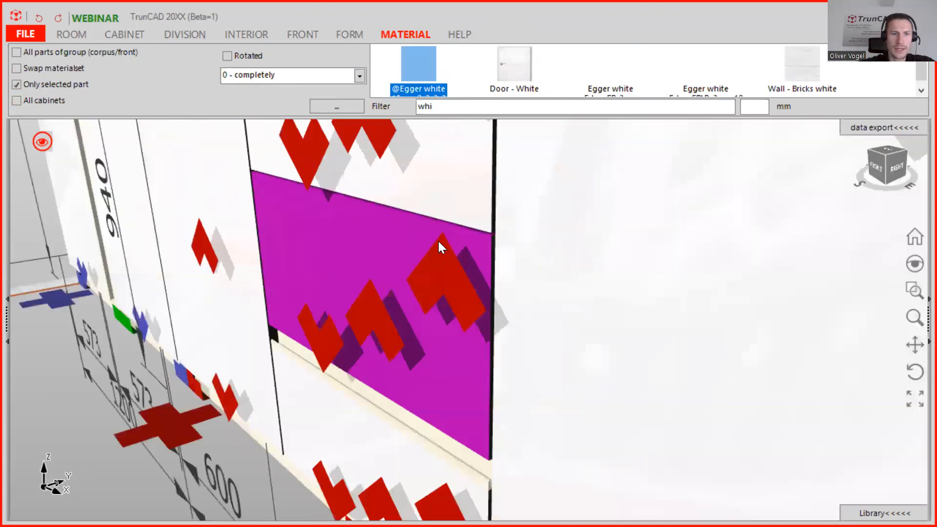
scroll(438, 242, down, 5)
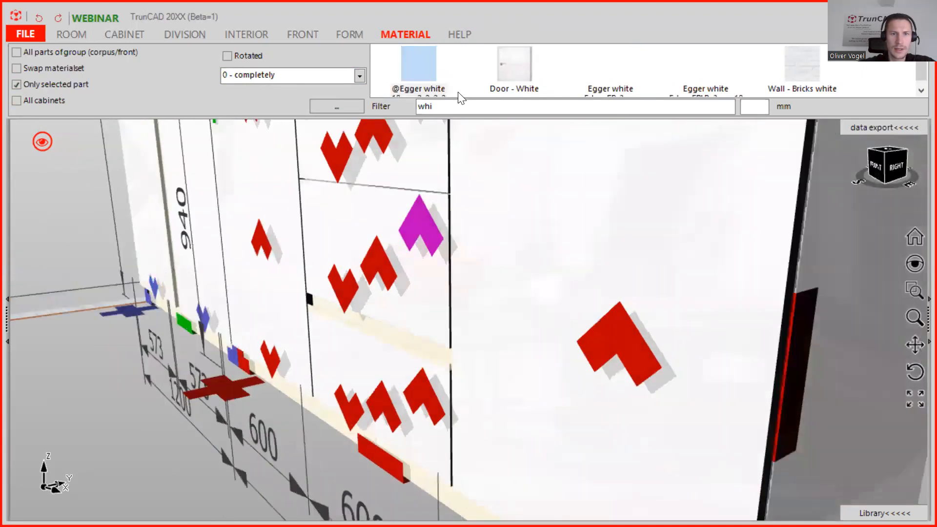
drag(452, 106, 404, 111)
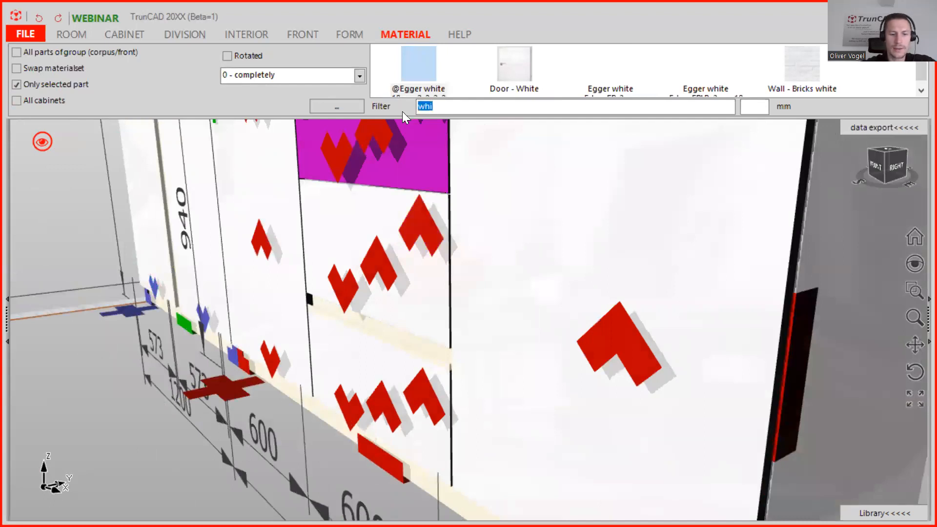
text(ha)
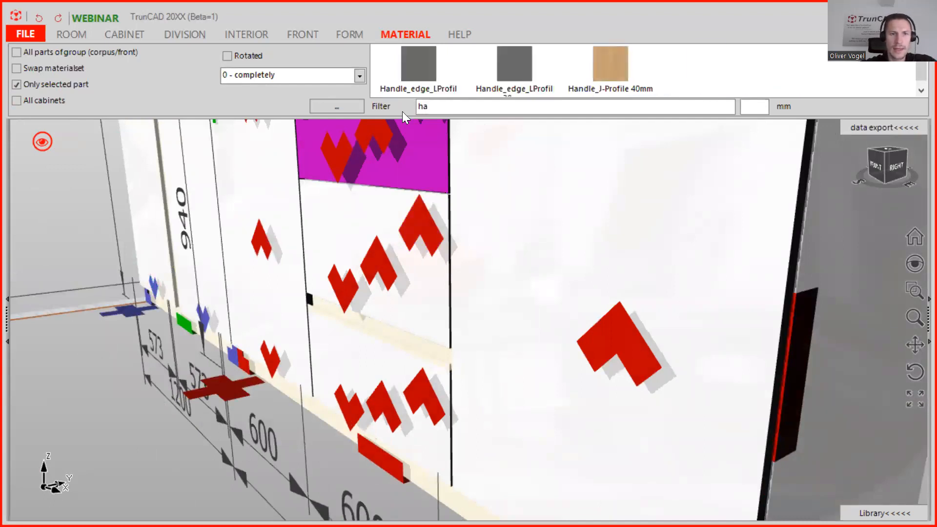
click(360, 75)
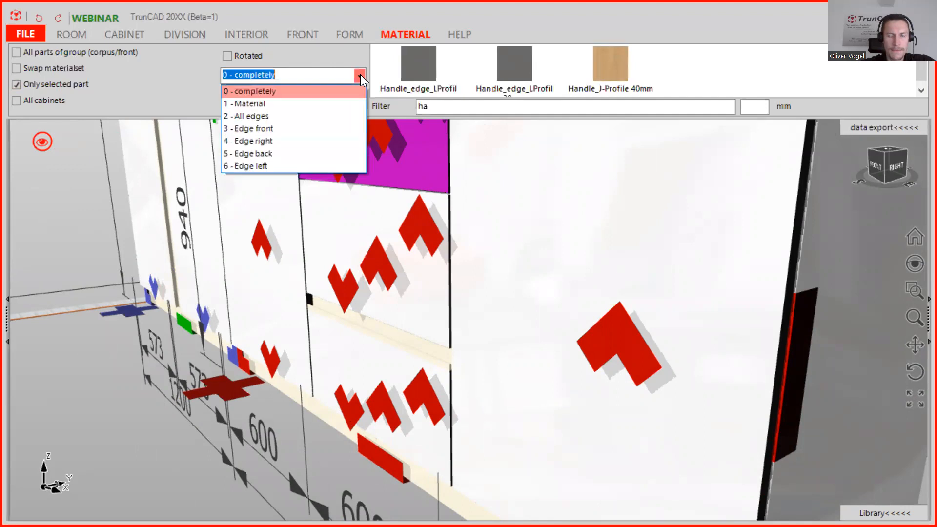
click(298, 166)
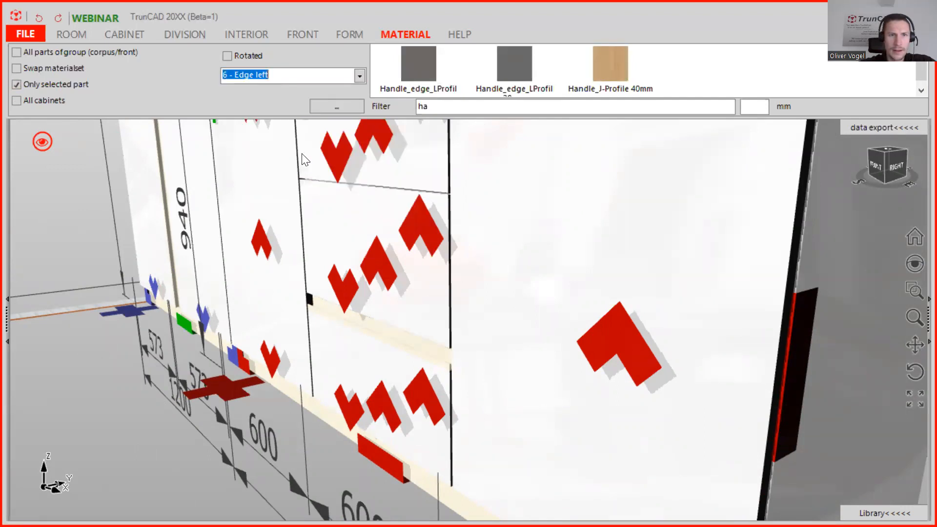
click(302, 154)
drag(606, 56, 429, 263)
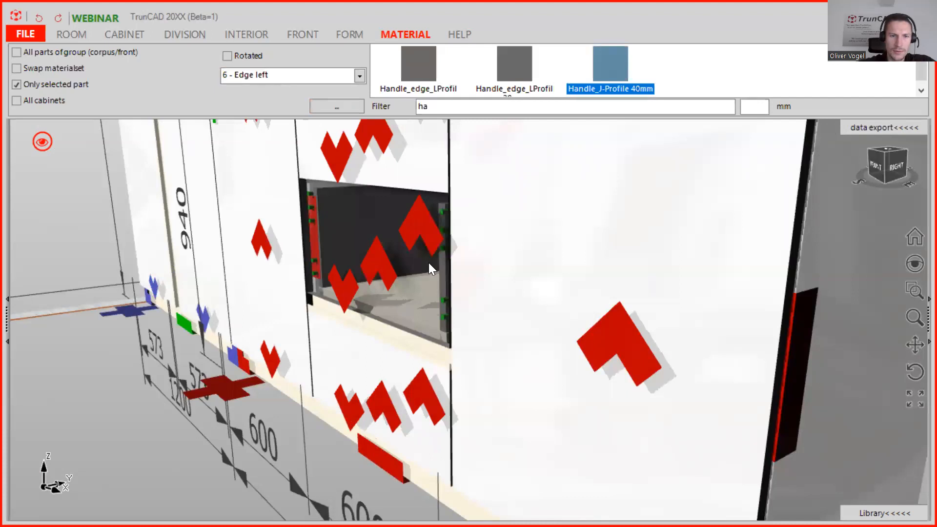
Switch material application to Material only and filter the library by 18 mm thickness.
scroll(435, 341, up, 5)
middle_drag(428, 332, 454, 330)
scroll(444, 291, down, 6)
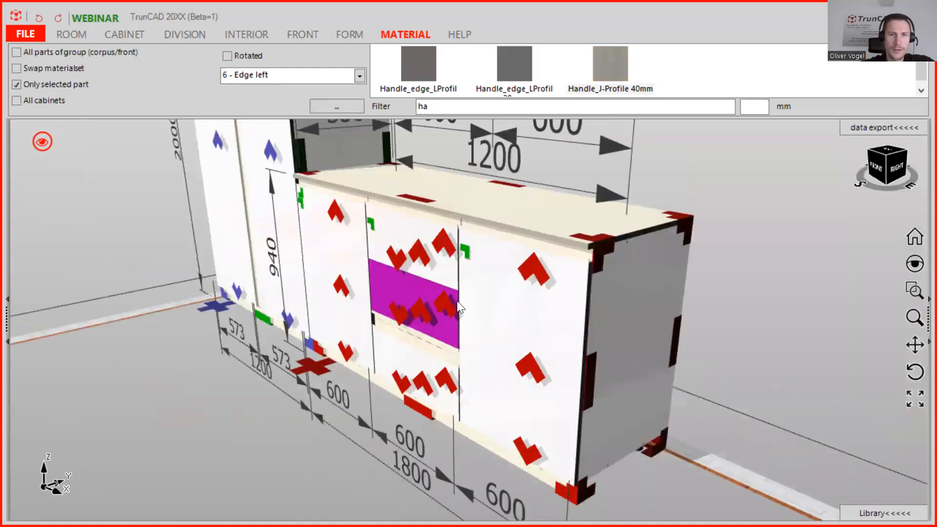
scroll(457, 300, down, 4)
ctrl+middle_drag(457, 284, 485, 361)
middle_drag(490, 176, 509, 189)
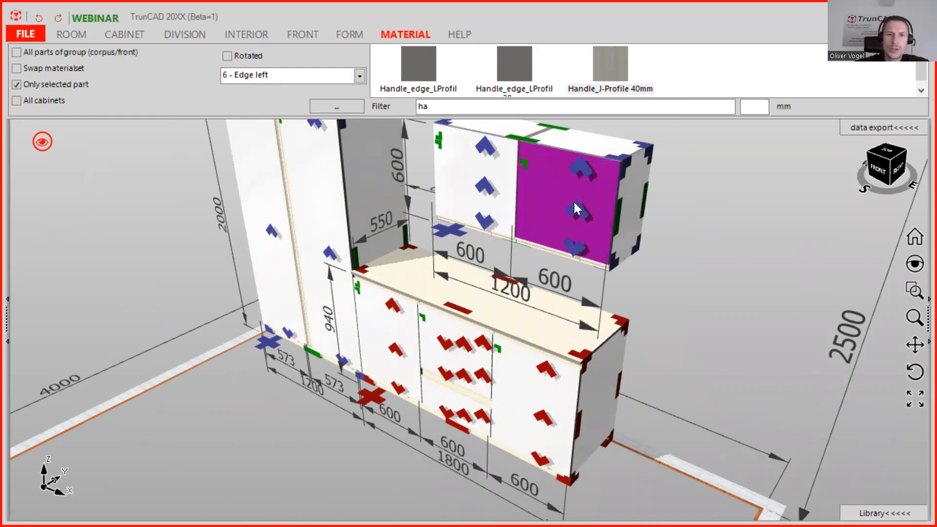
click(360, 76)
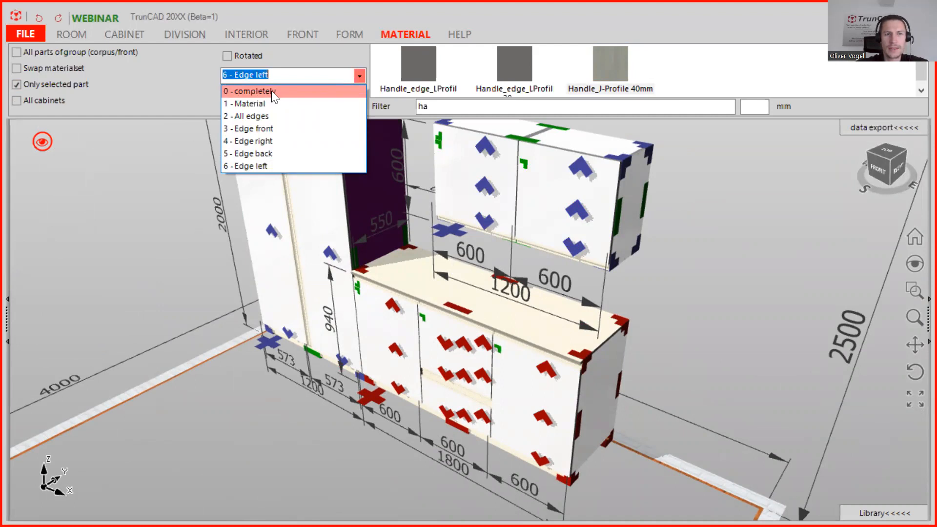
click(258, 103)
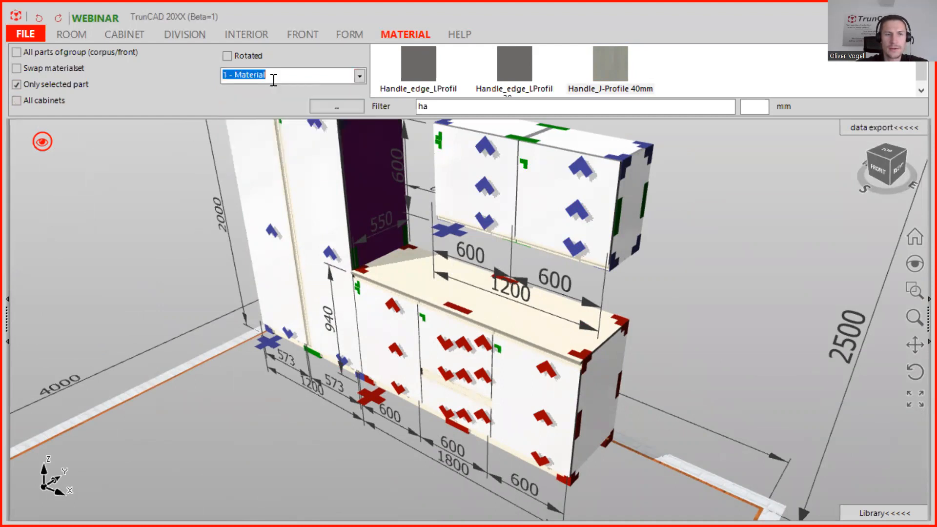
drag(451, 106, 309, 111)
key(BackSpace)
click(752, 103)
text(18)
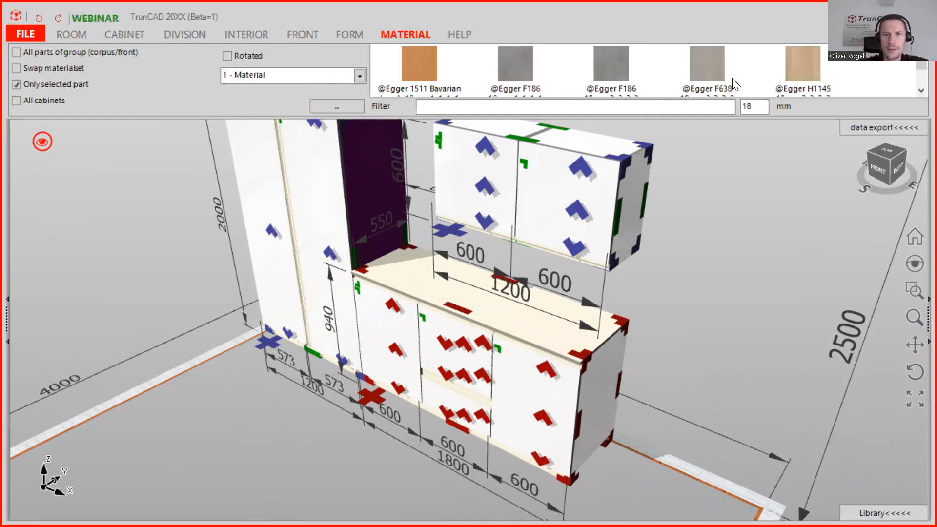
scroll(712, 58, down, 3)
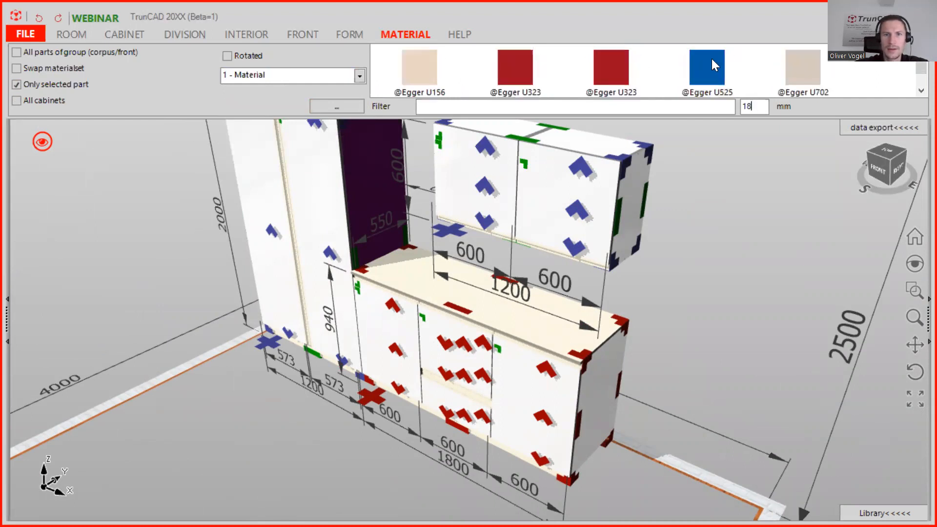
click(16, 85)
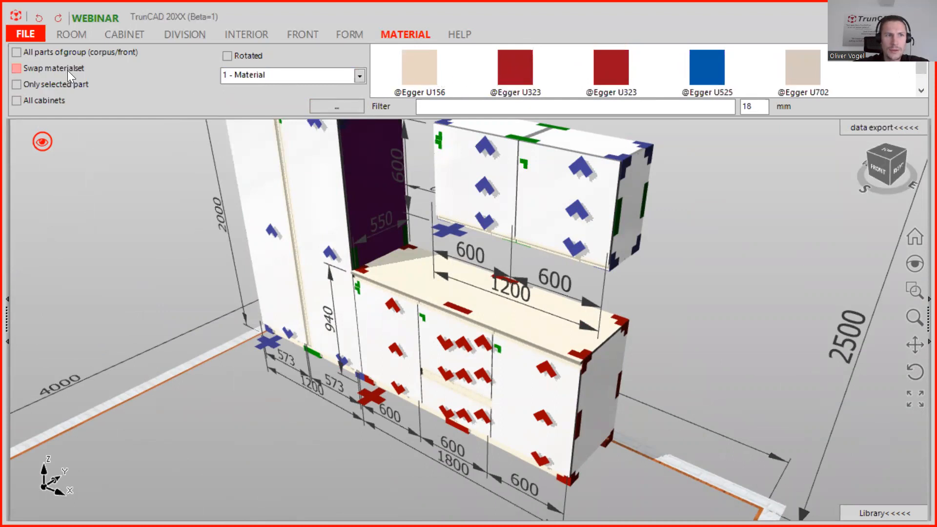
click(16, 52)
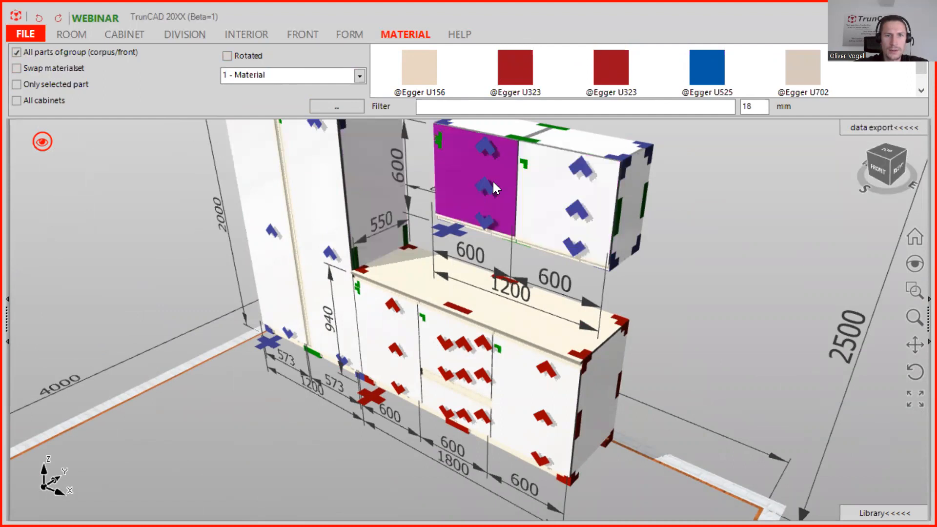
click(16, 101)
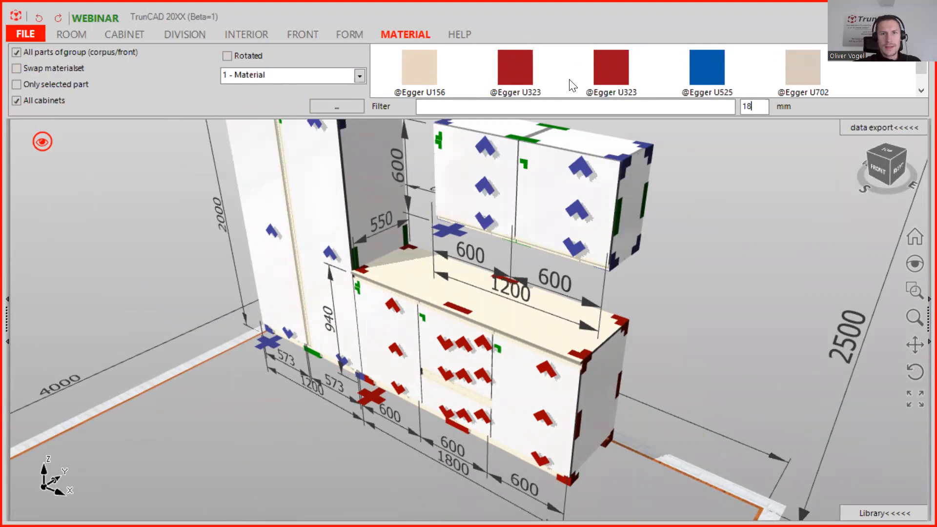
scroll(603, 67, down, 1)
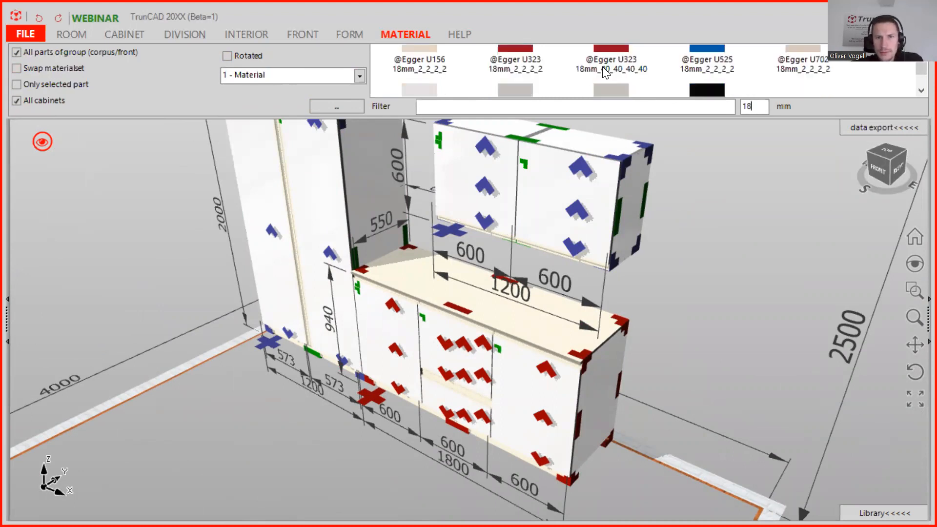
scroll(605, 72, up, 1)
drag(515, 69, 535, 170)
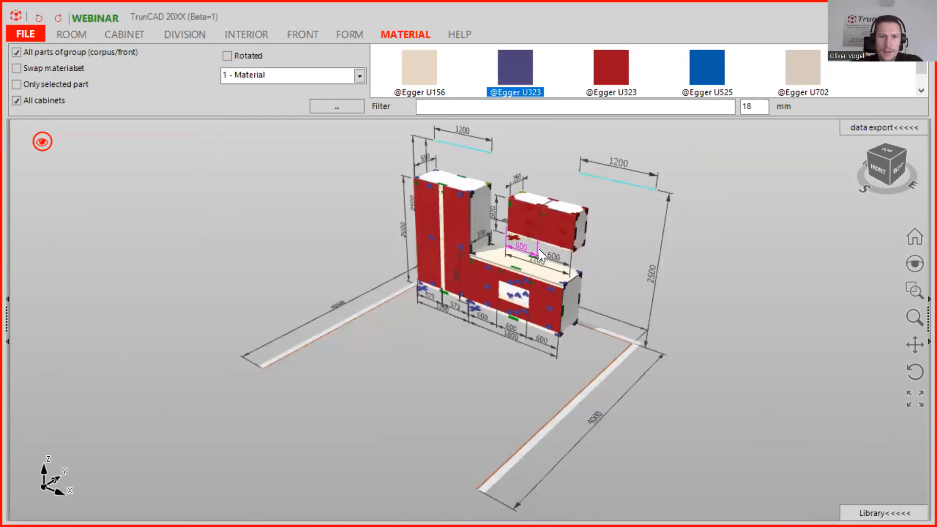
Inspect the red fronts and drawer profiles of the base cabinet up close.
scroll(498, 252, up, 4)
middle_drag(598, 338, 575, 300)
scroll(556, 379, up, 3)
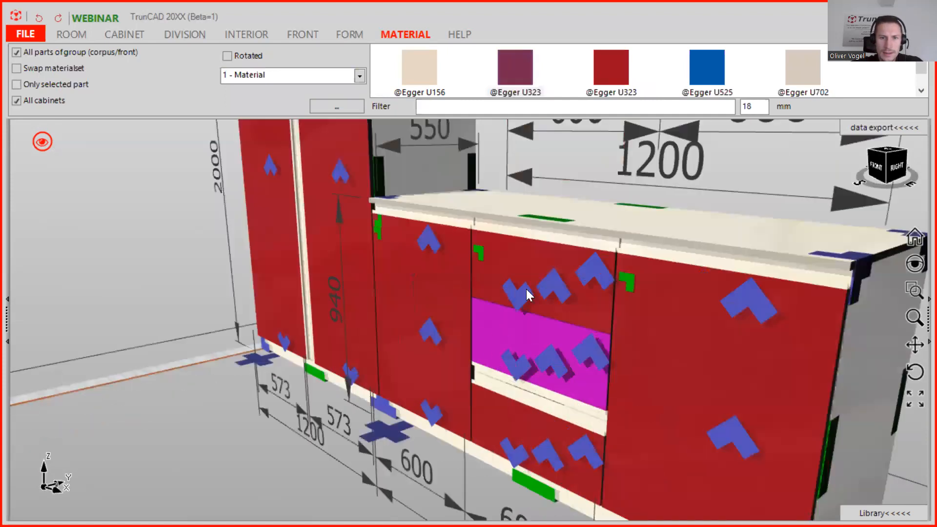
click(520, 67)
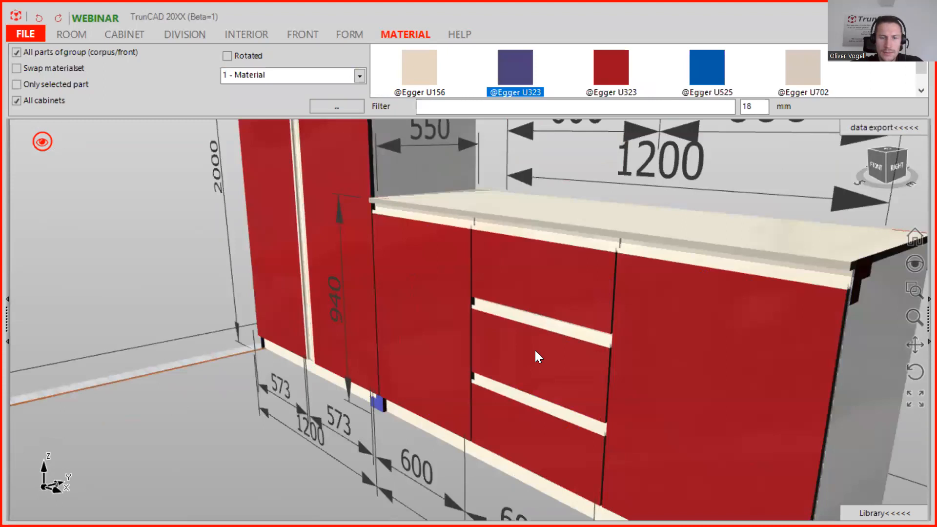
scroll(535, 351, down, 4)
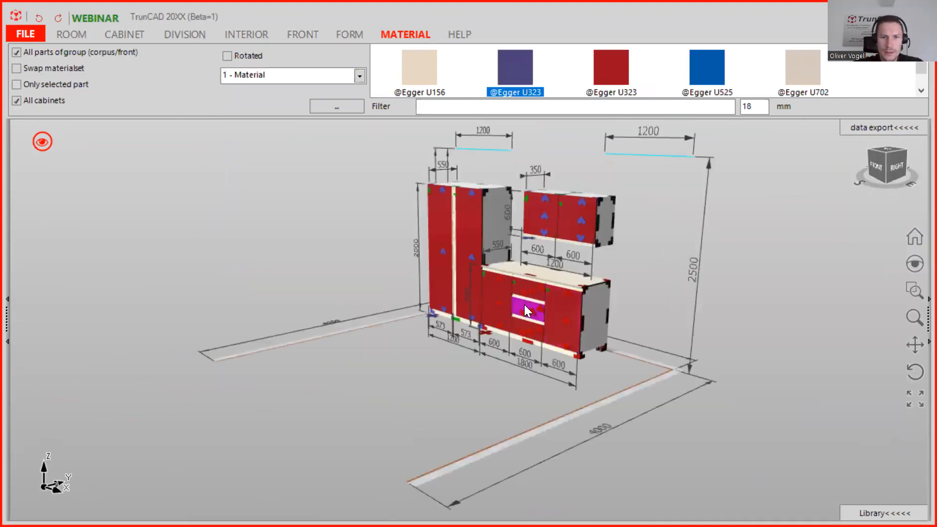
scroll(525, 307, up, 3)
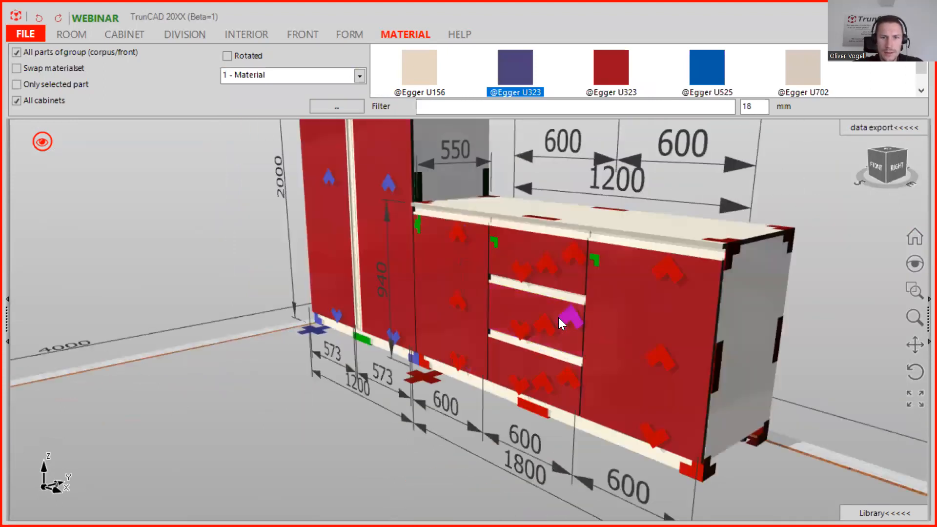
scroll(555, 326, up, 5)
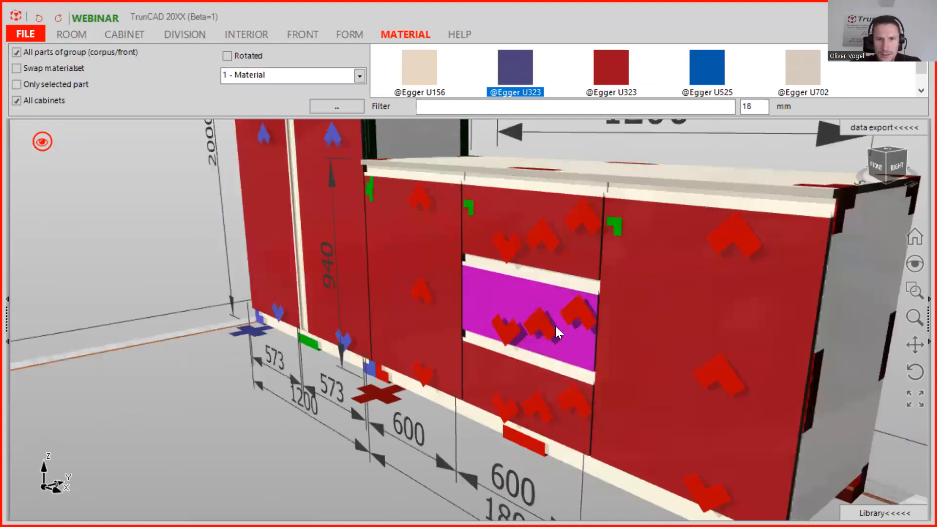
Delete the drawers from the base cabinet's middle section.
mouse_move(565, 325)
middle_down()
mouse_move(529, 310)
mouse_move(554, 331)
middle_up()
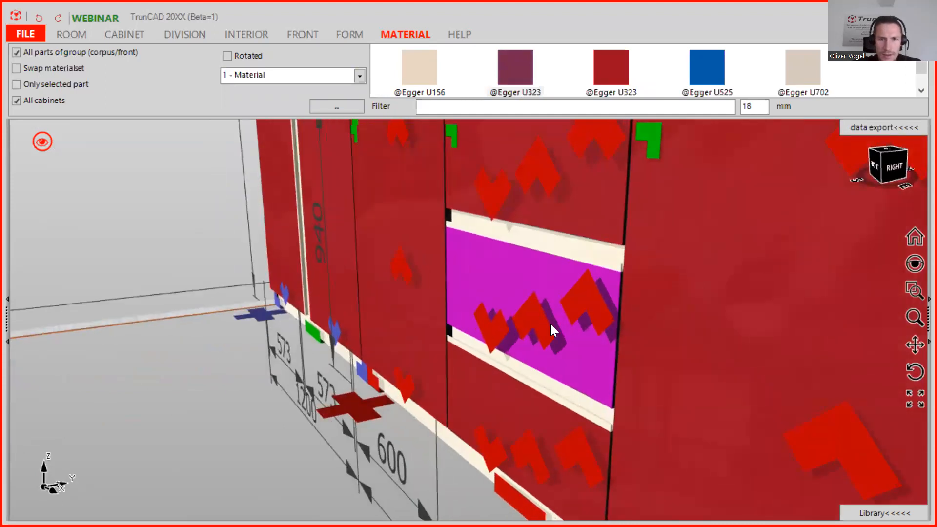
scroll(550, 323, down, 3)
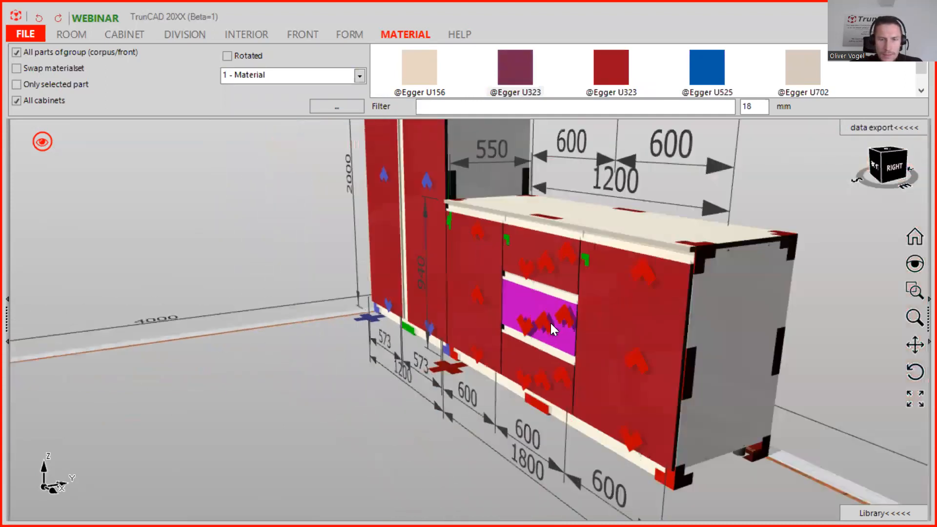
middle_drag(550, 323, 576, 326)
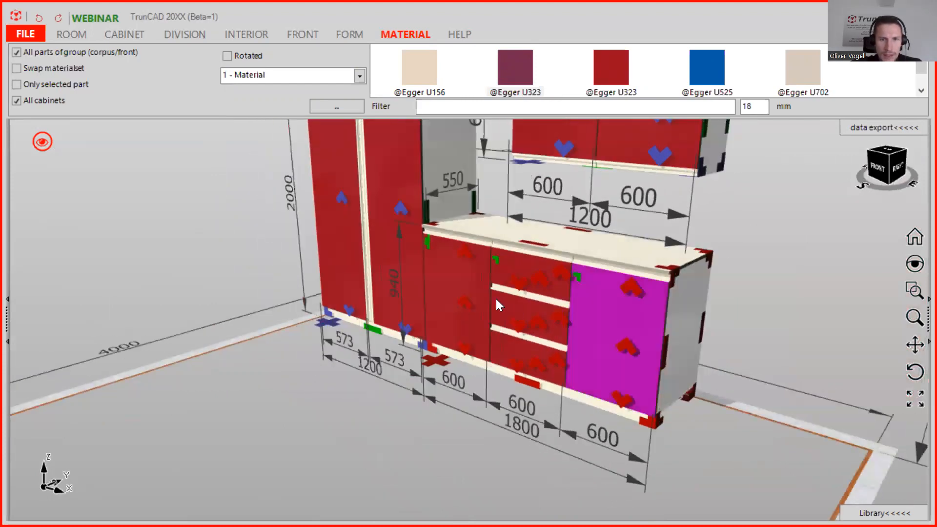
right_click(495, 260)
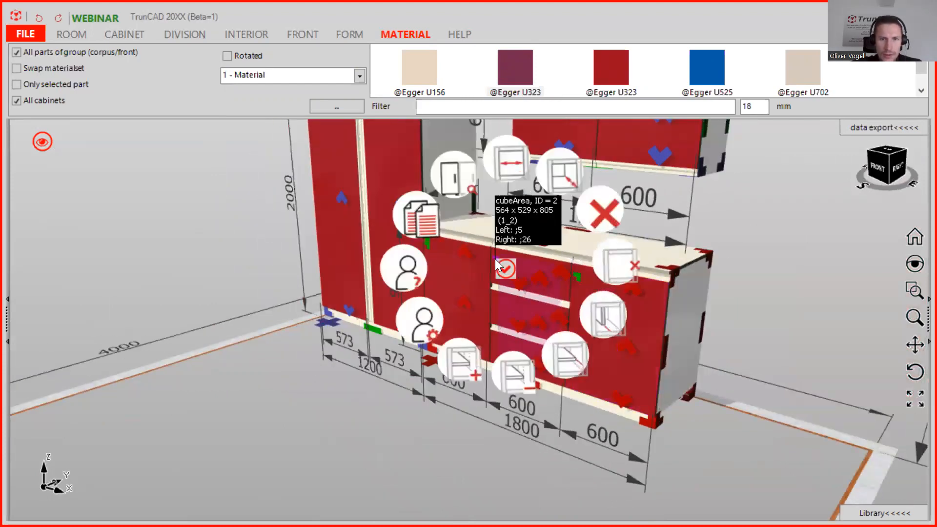
click(609, 210)
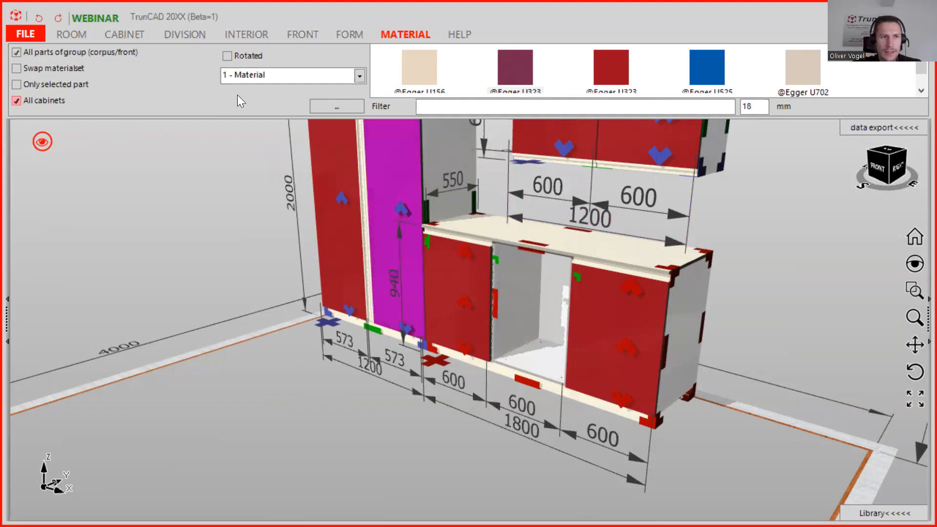
Insert three drawers into the middle section of the base cabinet.
click(289, 34)
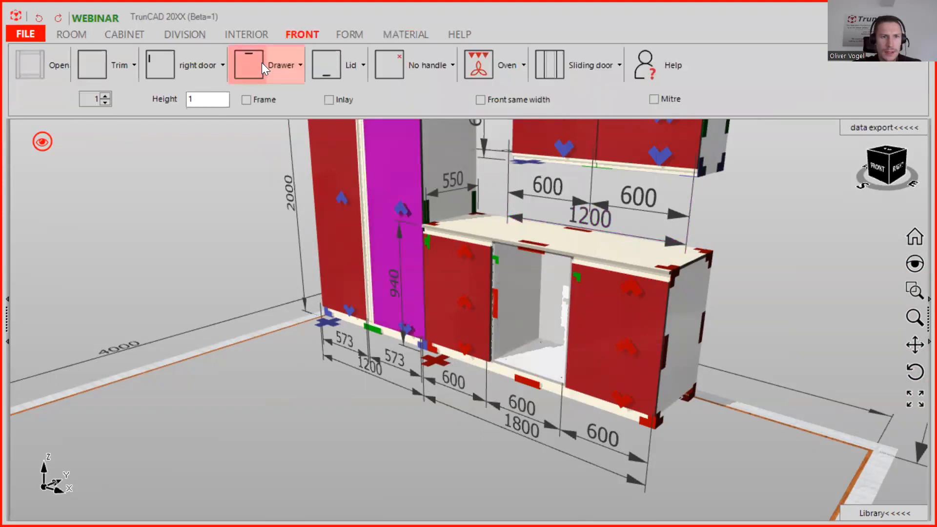
click(278, 62)
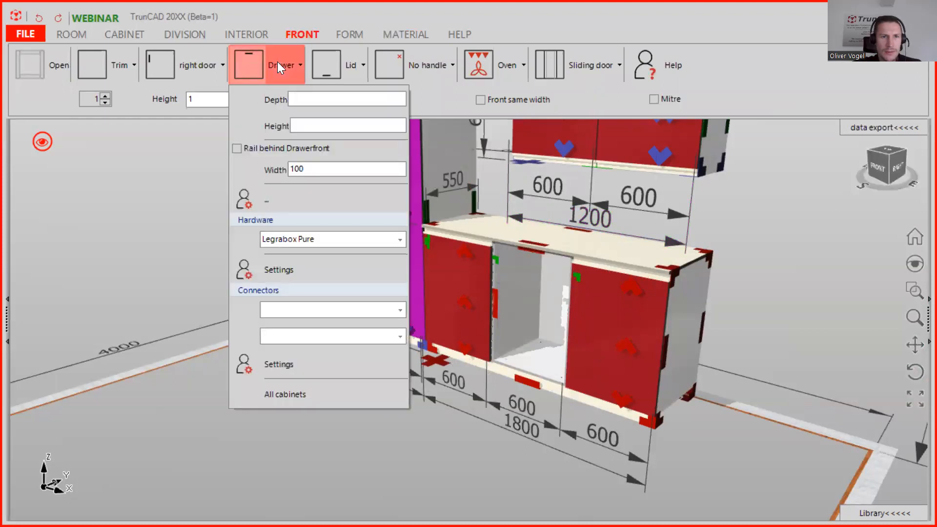
click(278, 63)
drag(249, 62, 257, 67)
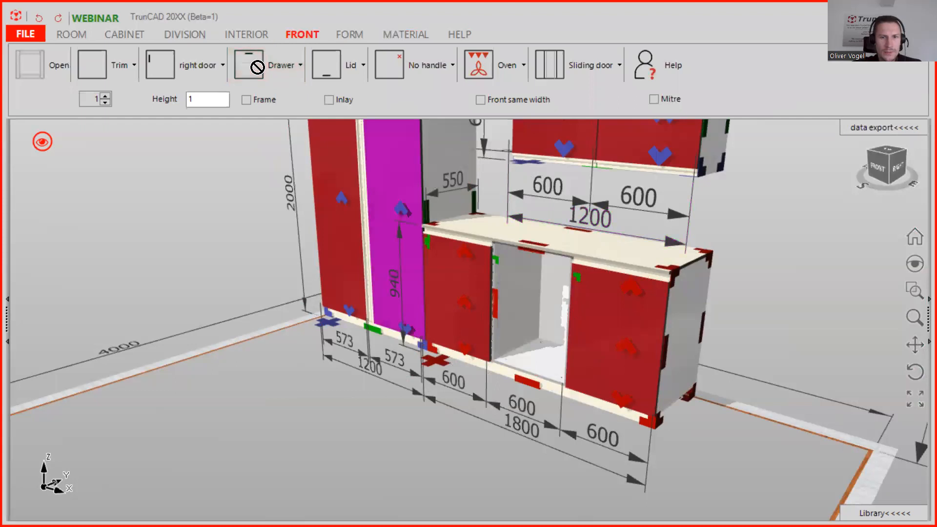
click(105, 95)
click(104, 95)
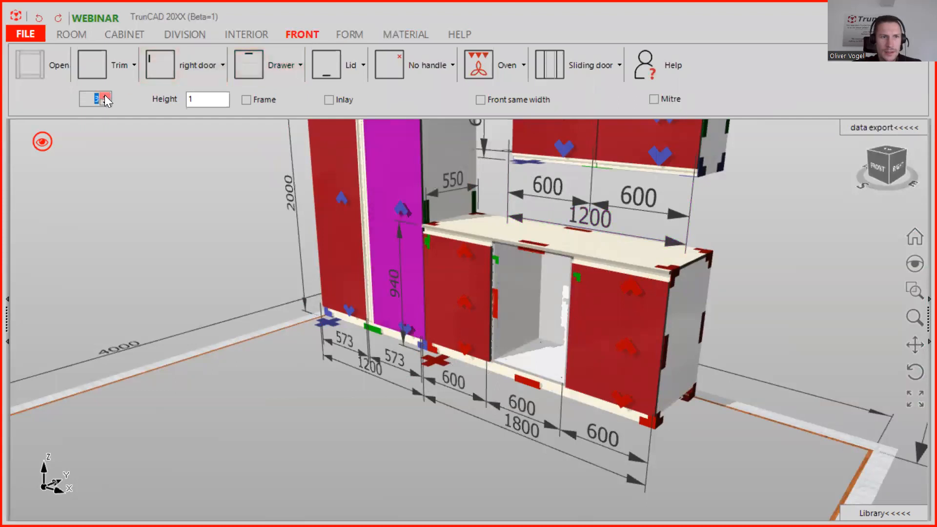
drag(243, 67, 524, 317)
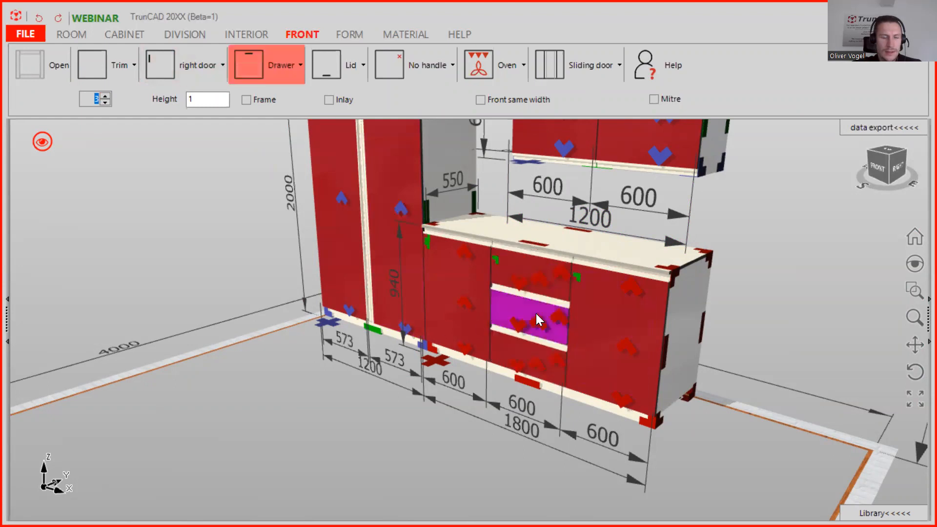
Delete the drawers just inserted in the middle section.
right_click(538, 279)
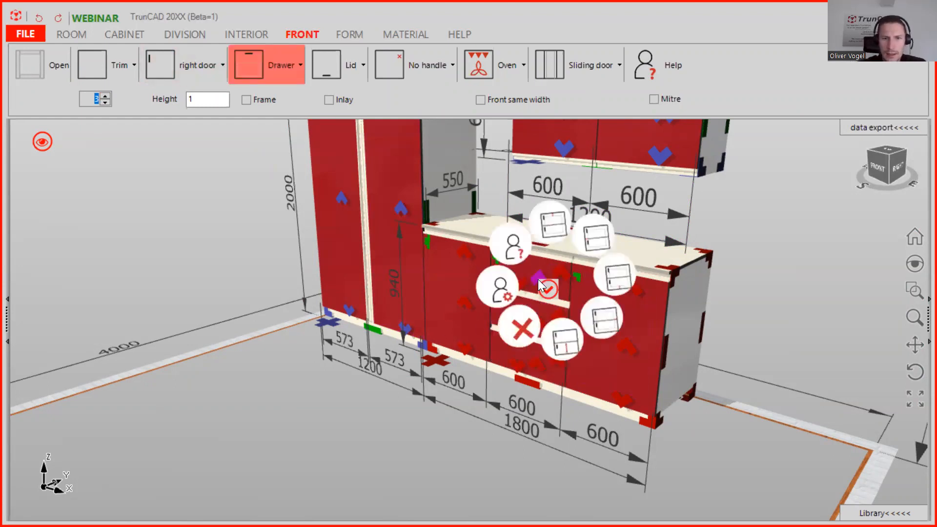
click(477, 361)
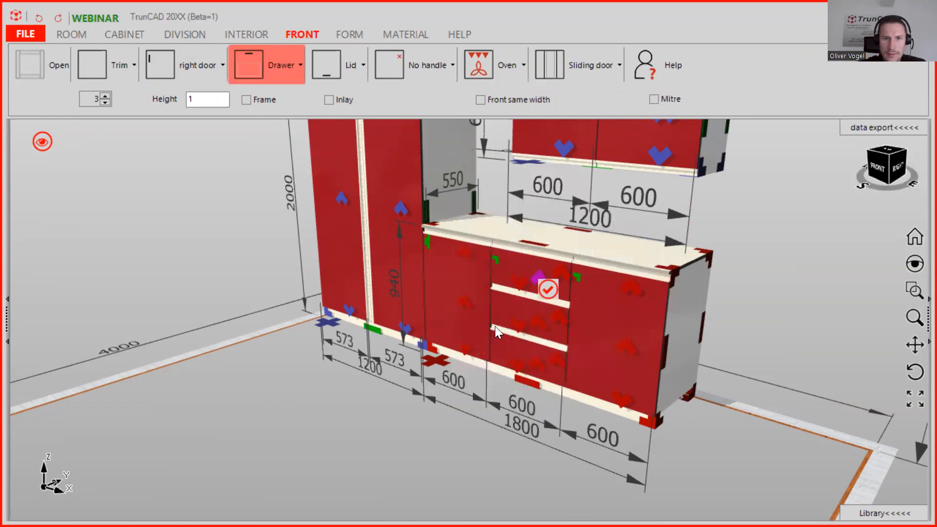
right_click(537, 294)
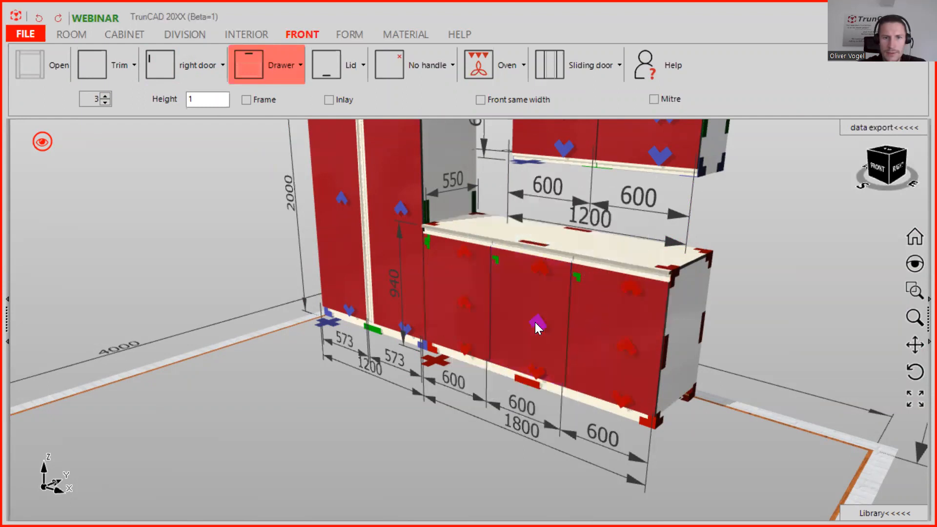
right_click(534, 324)
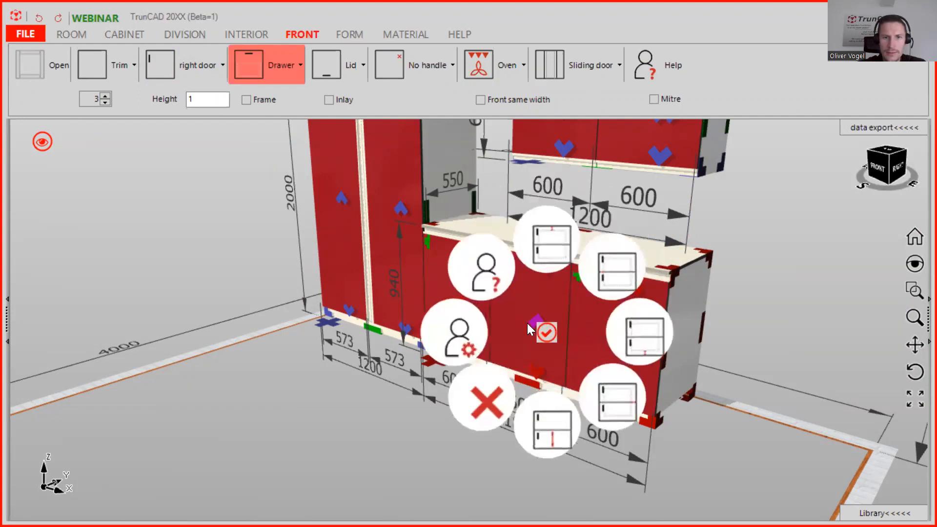
click(485, 400)
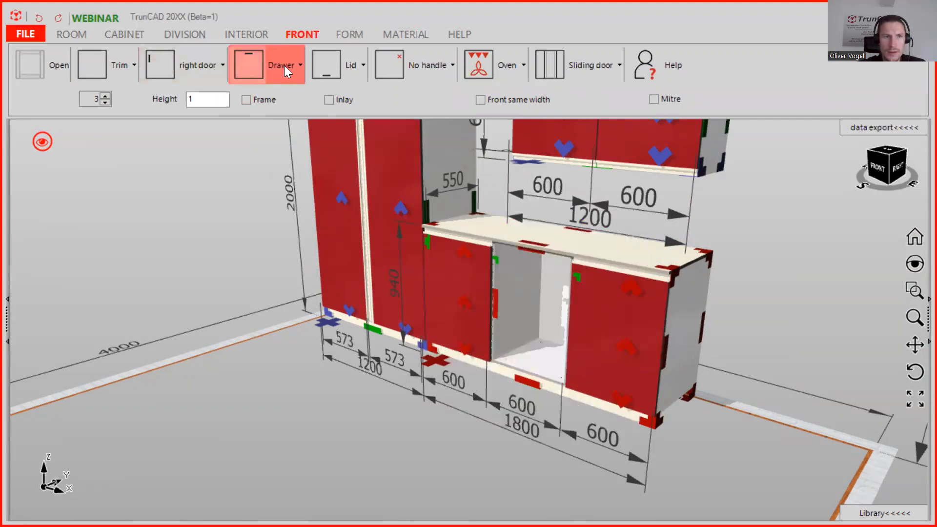
Insert three drawers into the middle section of the base cabinet again.
click(253, 67)
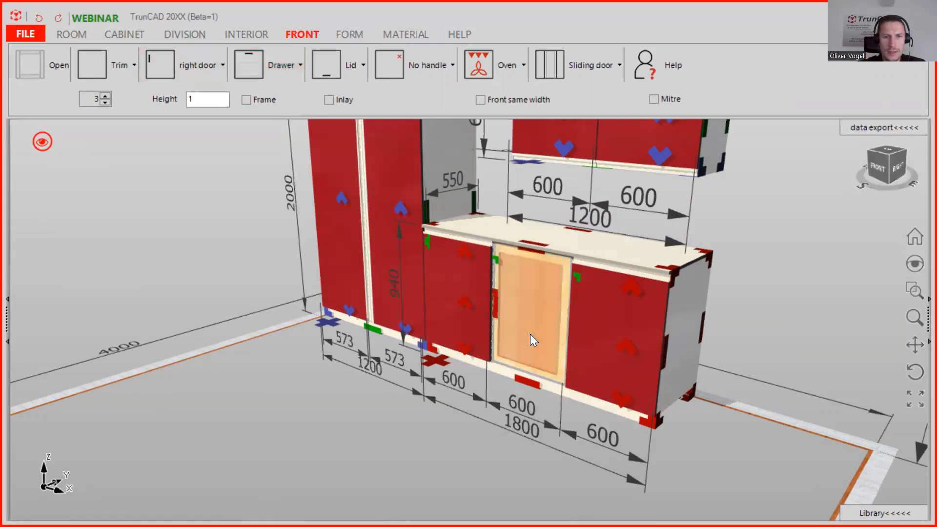
click(530, 334)
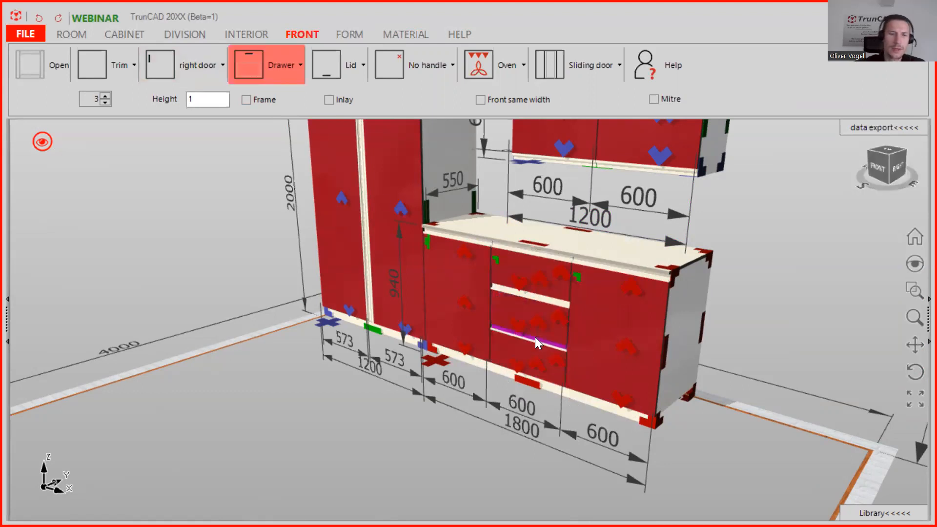
scroll(550, 310, up, 1)
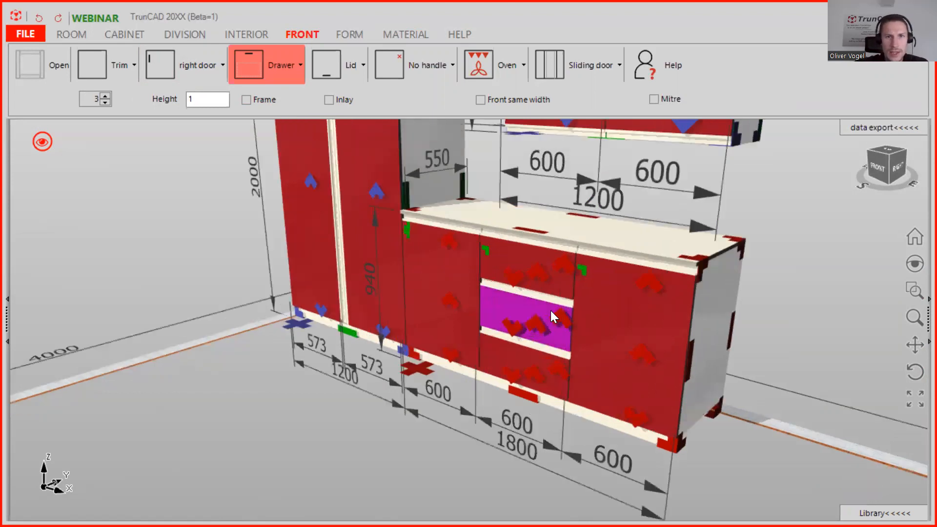
scroll(547, 309, down, 1)
click(415, 34)
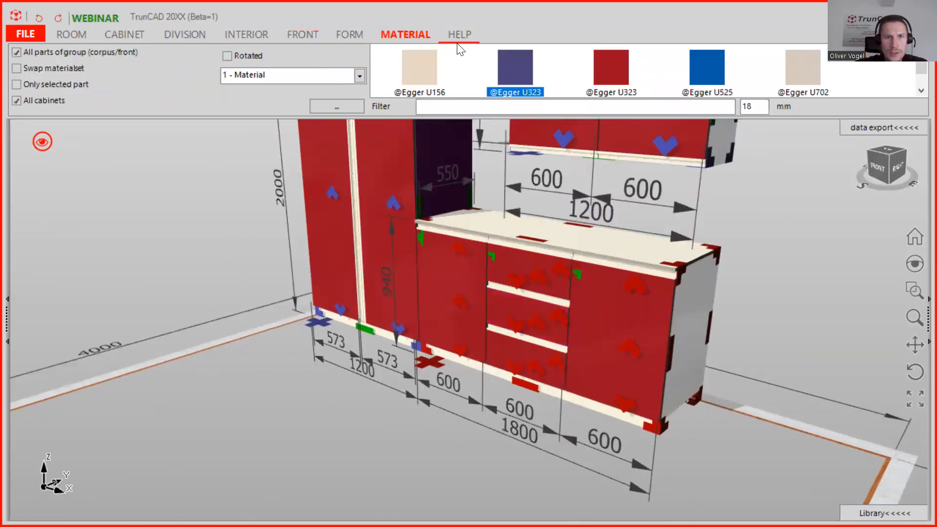
click(360, 76)
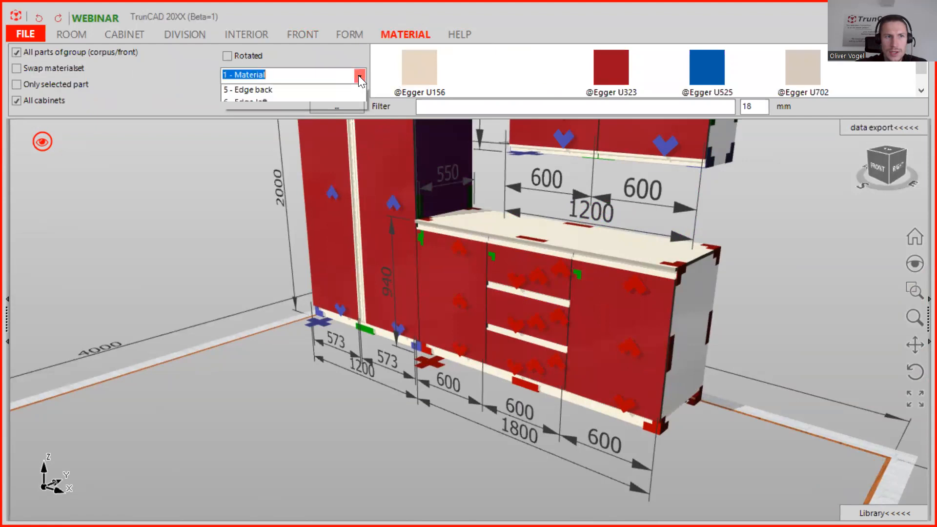
click(304, 87)
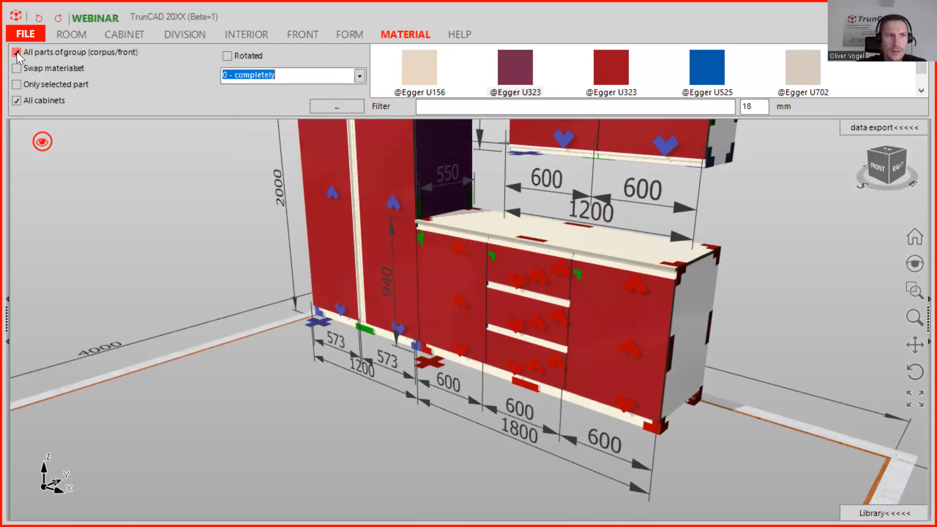
click(18, 101)
click(515, 68)
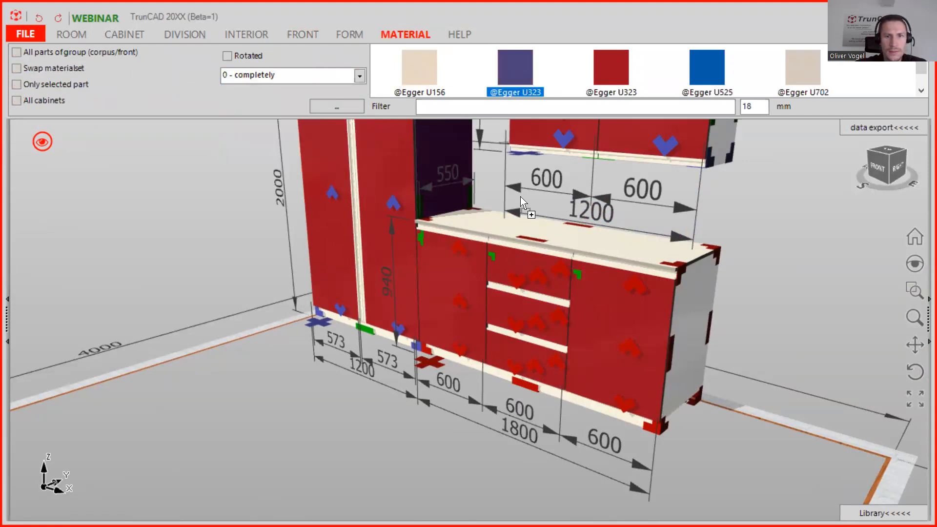
click(534, 319)
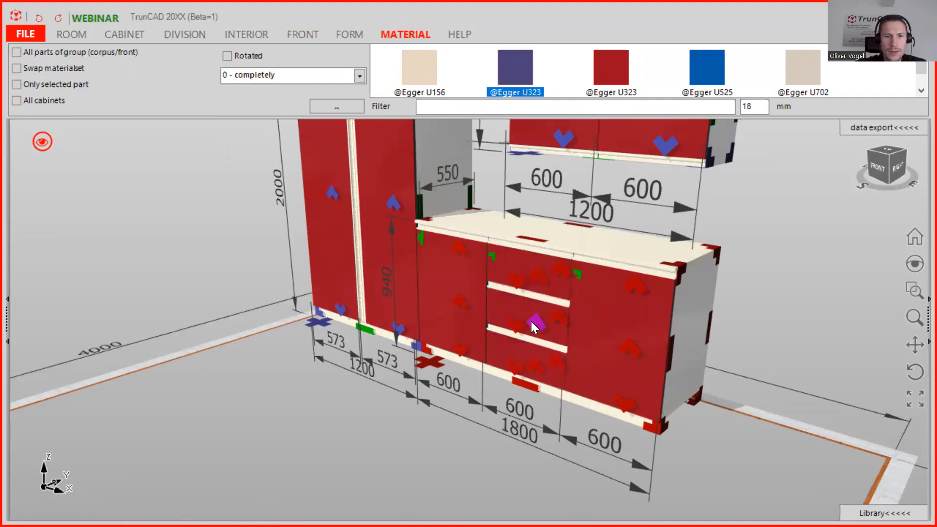
drag(514, 55, 522, 290)
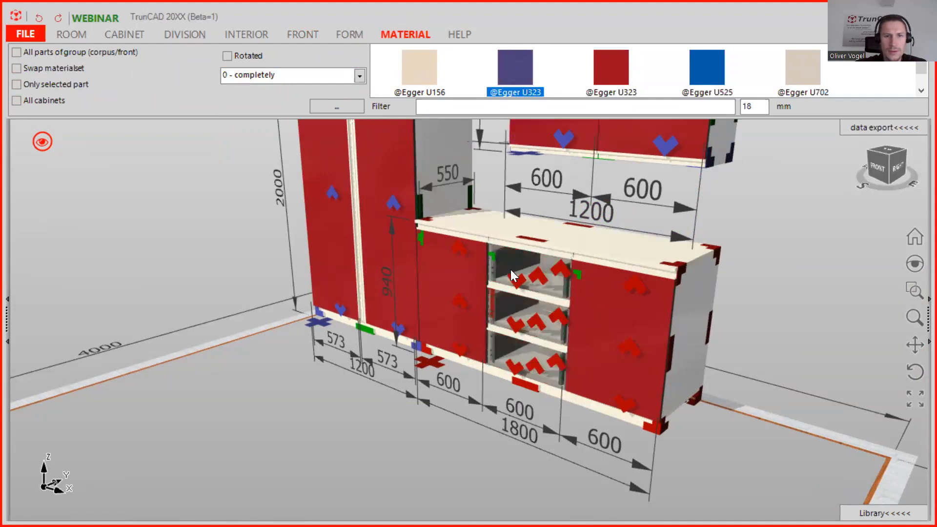
middle_drag(575, 288, 554, 283)
scroll(532, 251, up, 2)
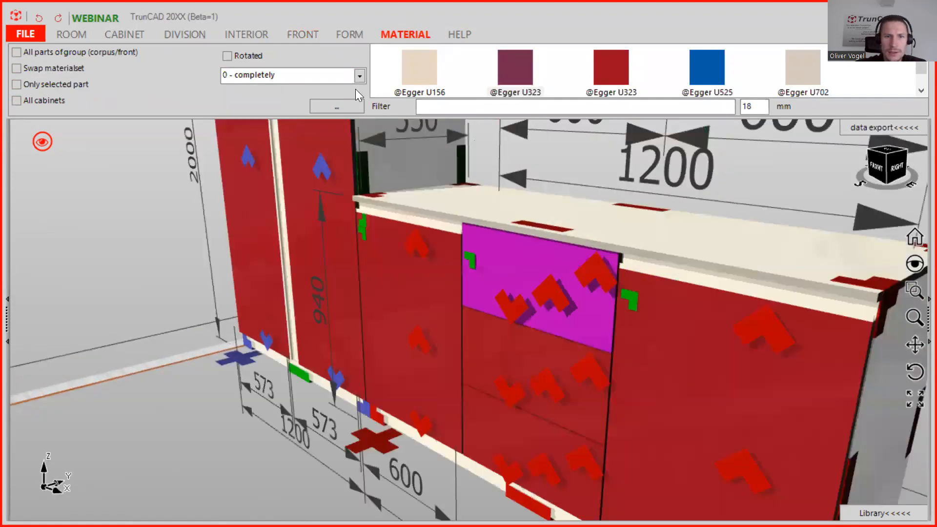
Try horizontal handles on the fronts and switch back to no handle.
click(303, 39)
click(420, 66)
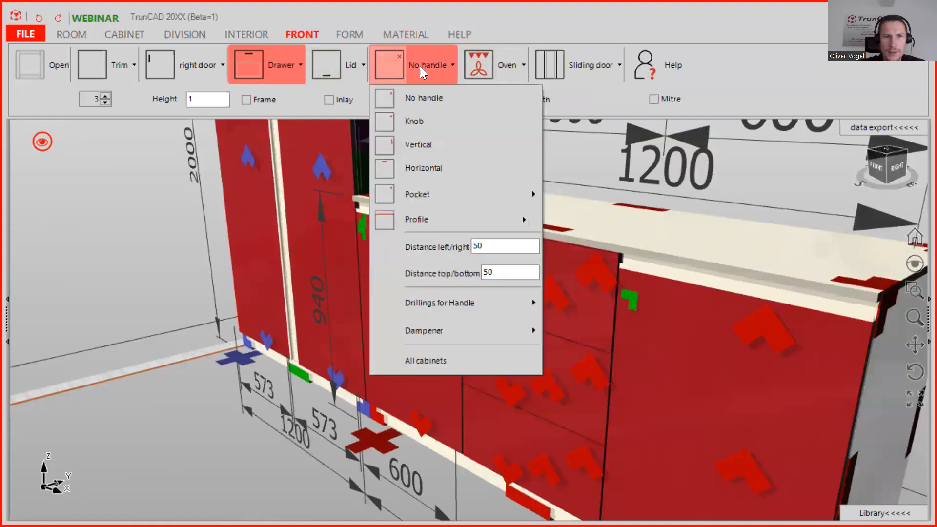
click(426, 165)
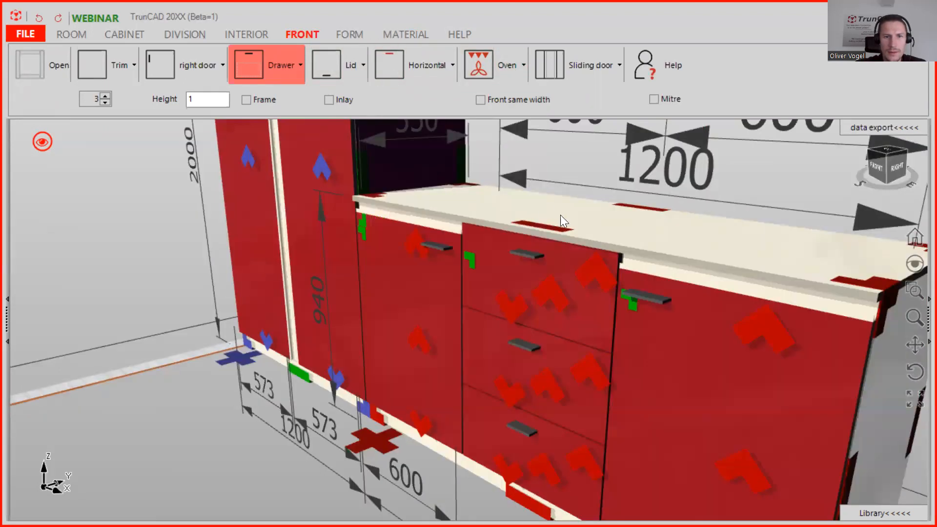
click(429, 67)
click(436, 98)
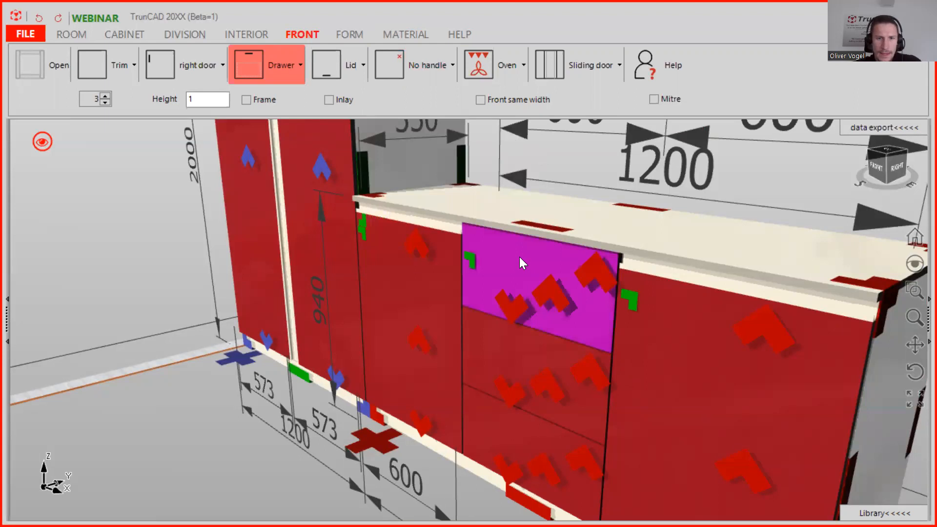
Clear the thickness filter and filter the material library by "nd" to list the handle profiles.
click(403, 33)
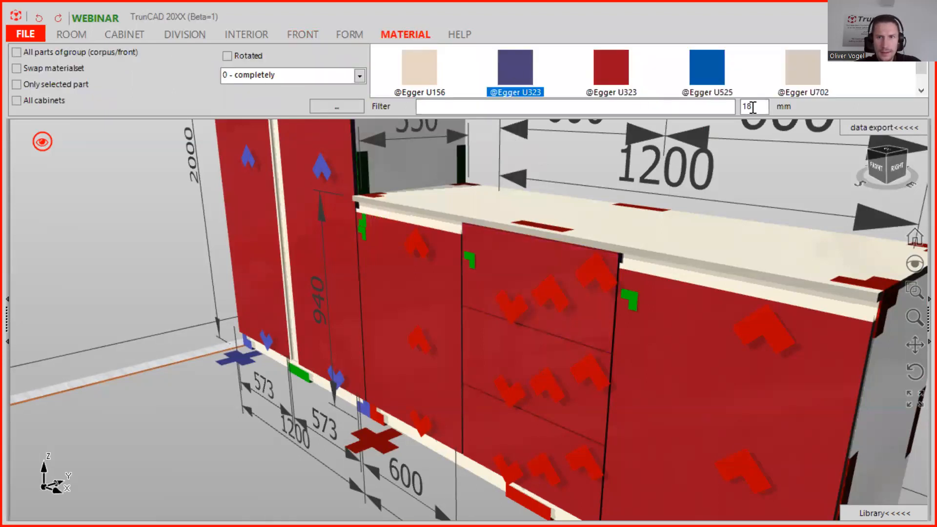
drag(753, 108, 713, 107)
key(BackSpace)
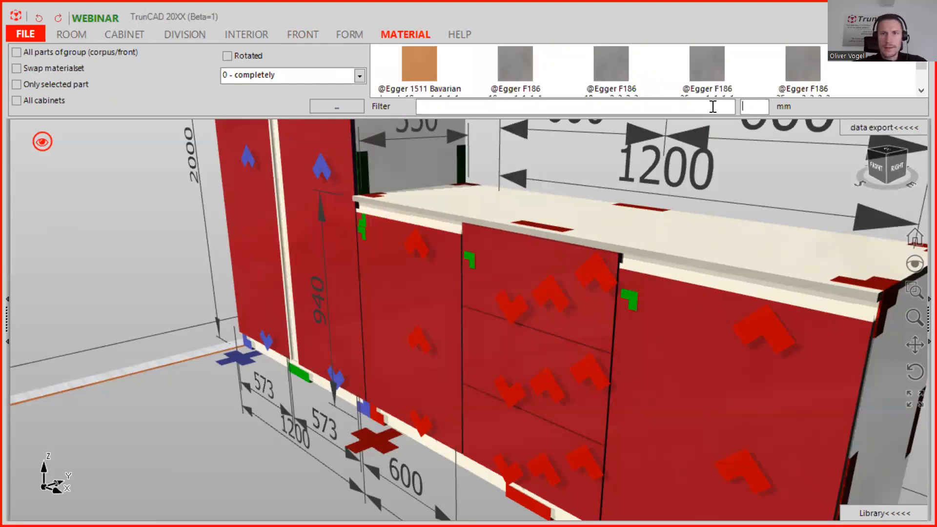
right_click(713, 106)
click(711, 106)
text(nd)
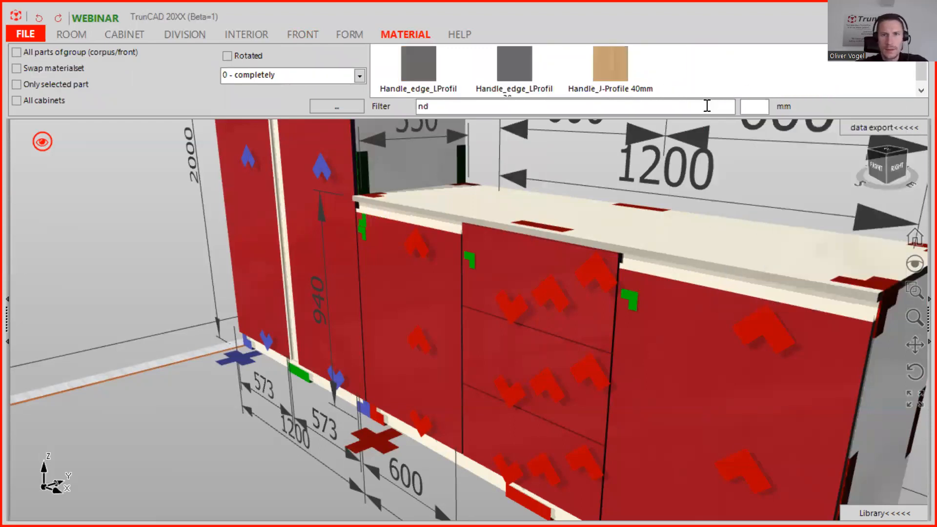
Apply Handle_J-Profile 40mm to the right edge of selected parts only, on two base cabinet fronts.
click(360, 76)
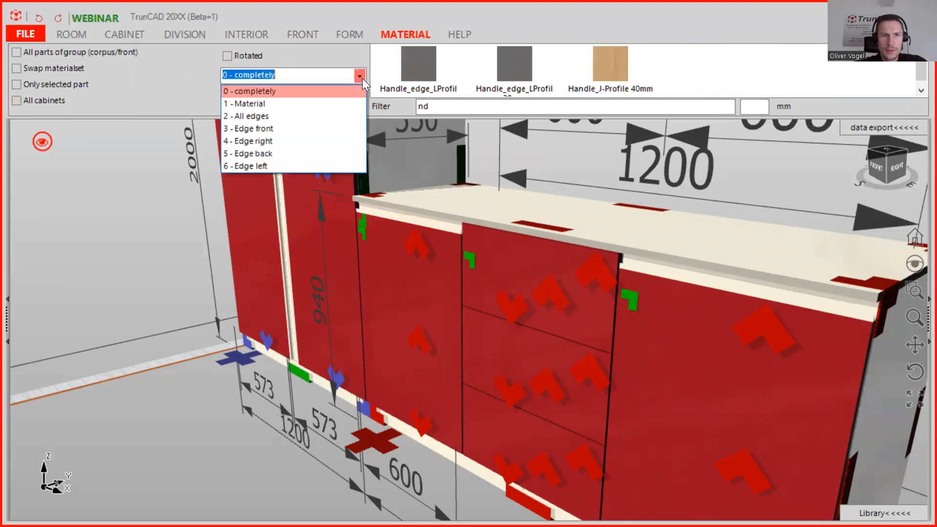
click(15, 83)
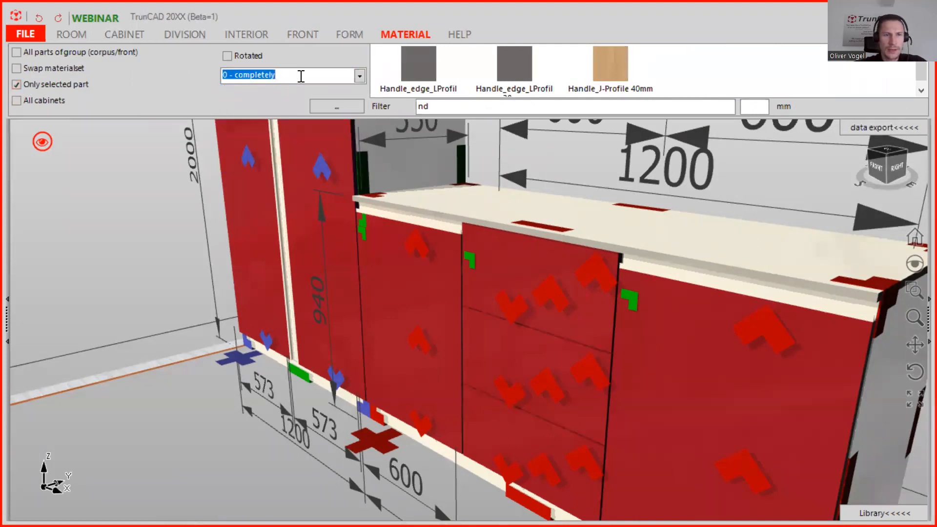
click(359, 76)
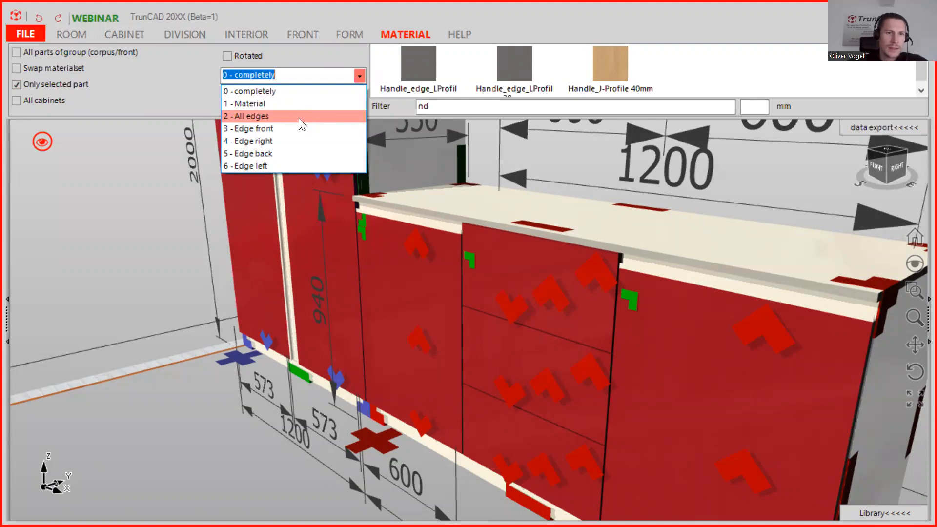
click(282, 138)
drag(607, 60, 558, 258)
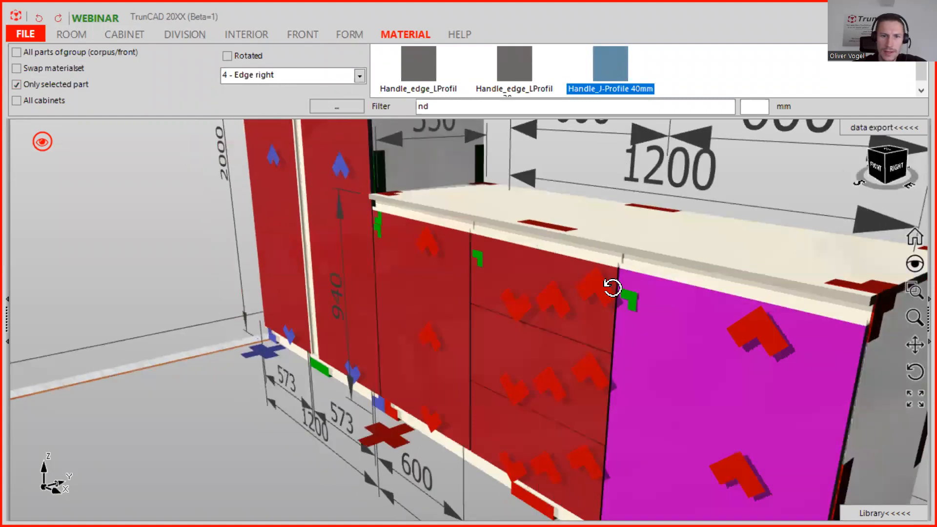
drag(608, 62, 496, 419)
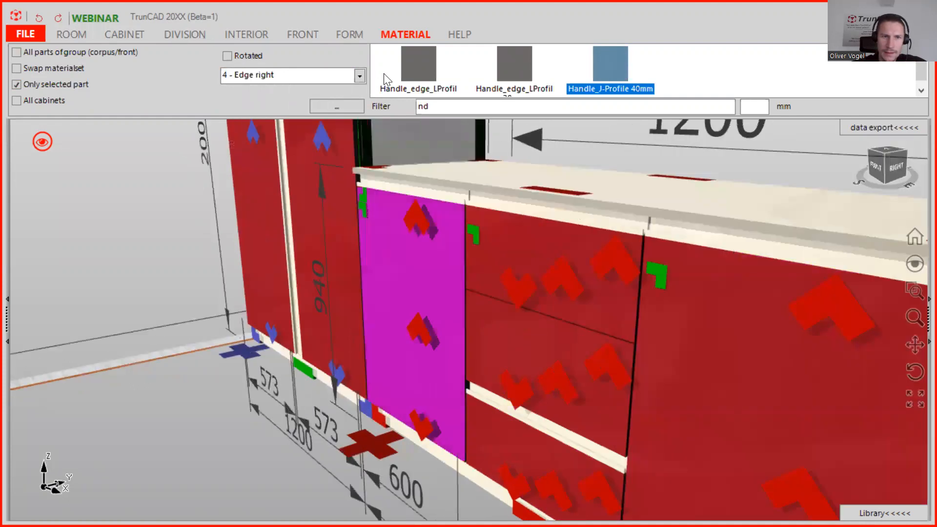
Apply Handle_J-Profile 40mm to the left edge of the top middle drawer front and clear the library filter.
click(360, 77)
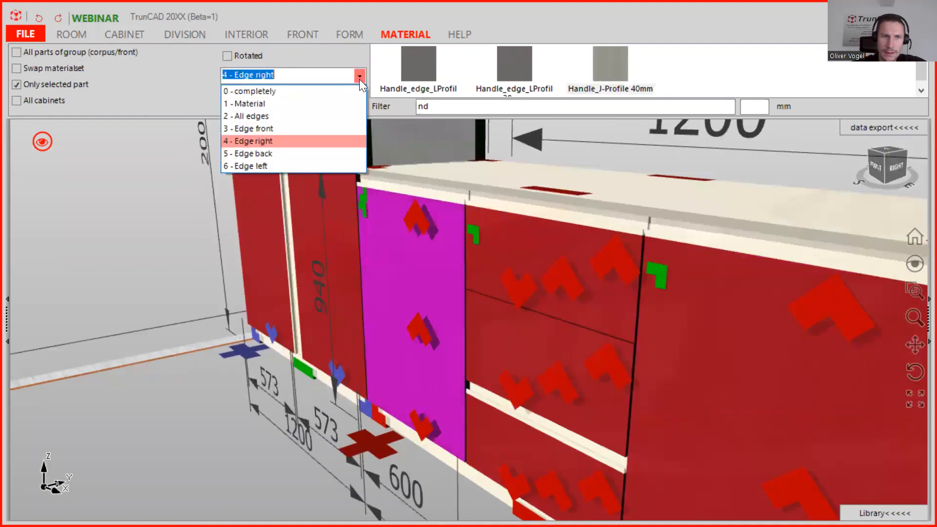
click(310, 163)
drag(597, 73, 600, 249)
middle_drag(598, 243, 572, 186)
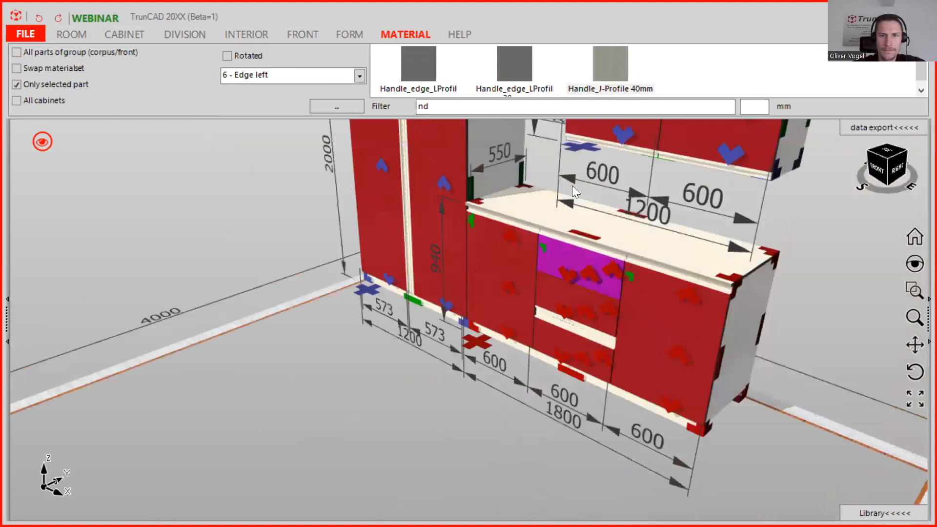
click(373, 107)
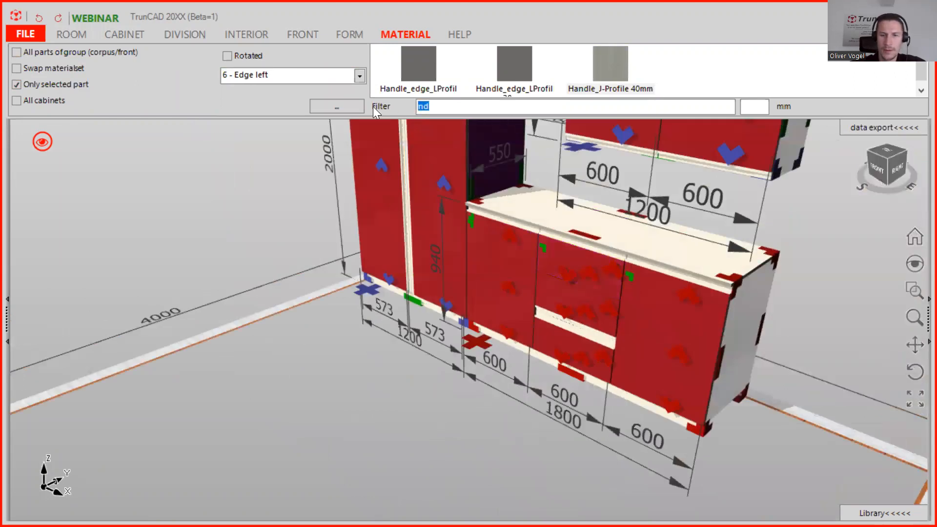
click(762, 107)
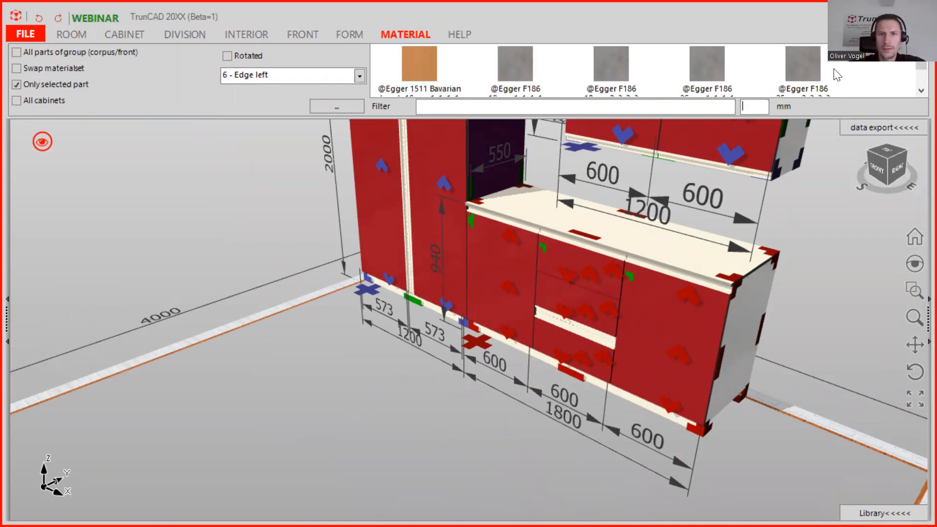
Filter the material library by a thickness of 40 mm.
scroll(783, 81, down, 2)
click(759, 107)
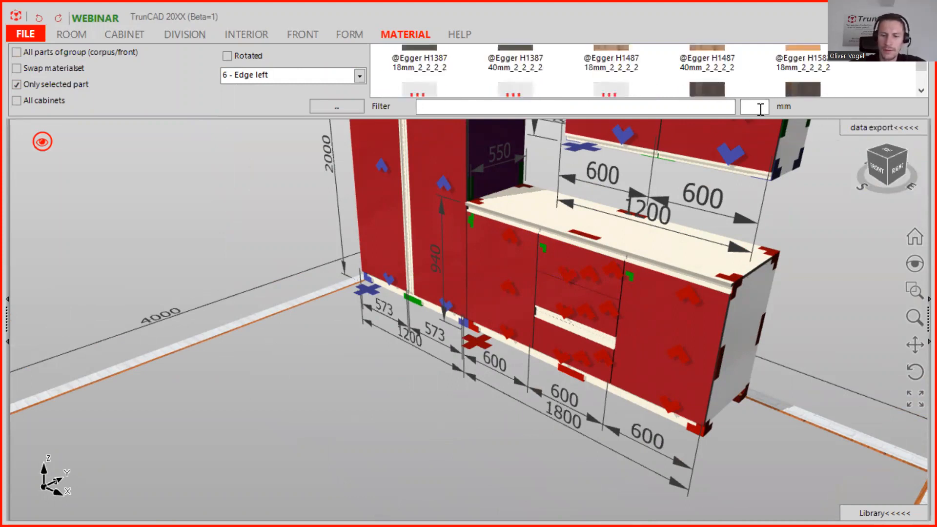
text(40)
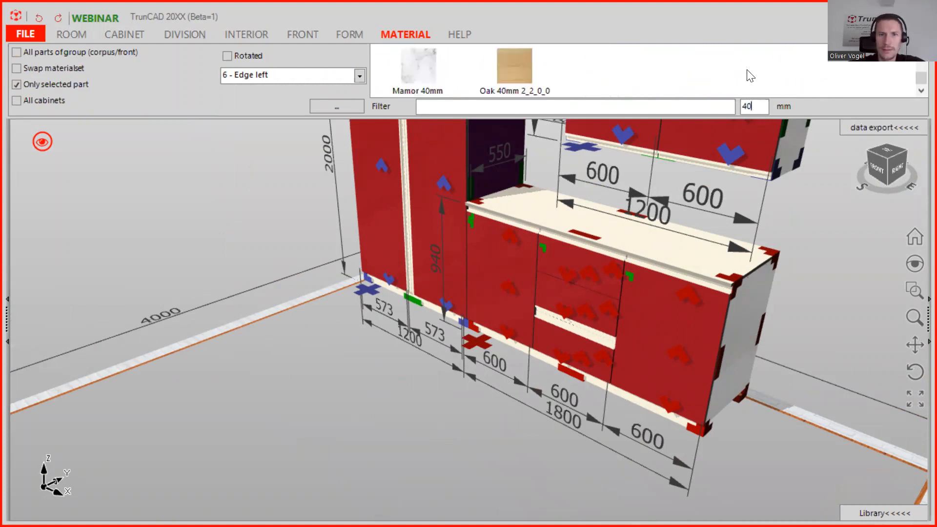
Try to apply Marmor 40mm to the base cabinets' worktop with the left-edge setting.
drag(415, 66, 585, 216)
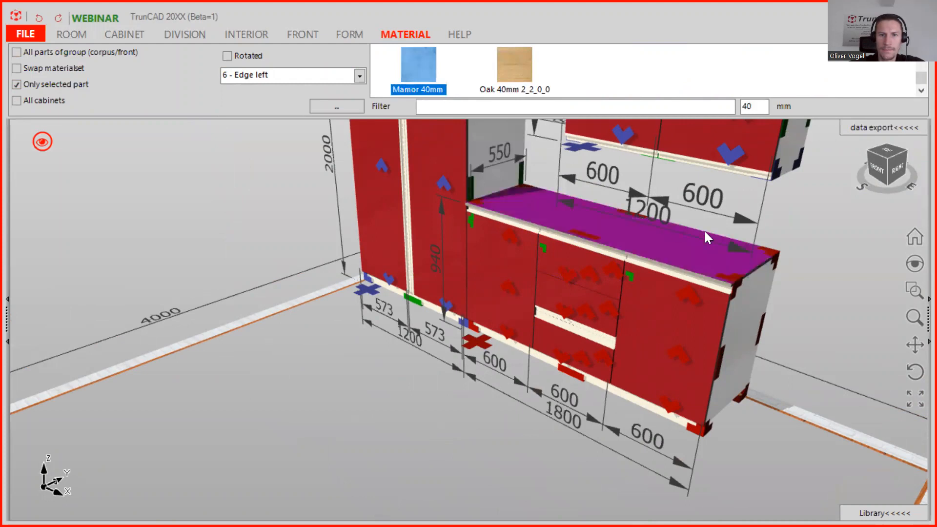
click(724, 249)
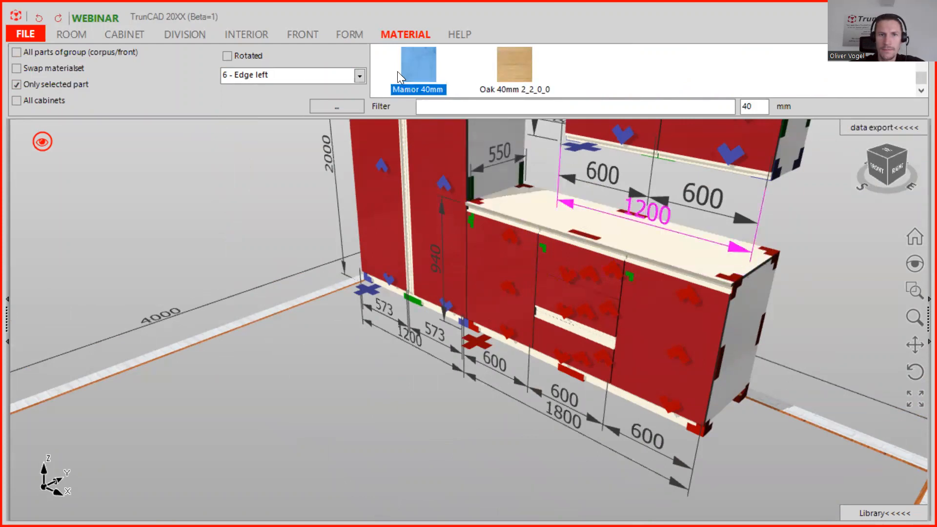
click(597, 228)
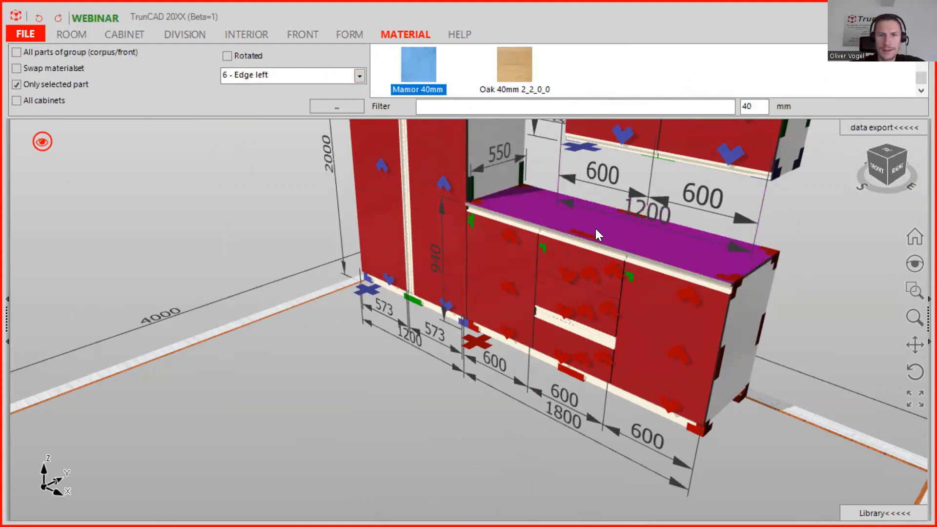
scroll(596, 227, up, 5)
middle_drag(629, 215, 589, 275)
drag(415, 74, 445, 174)
scroll(445, 173, down, 3)
click(352, 142)
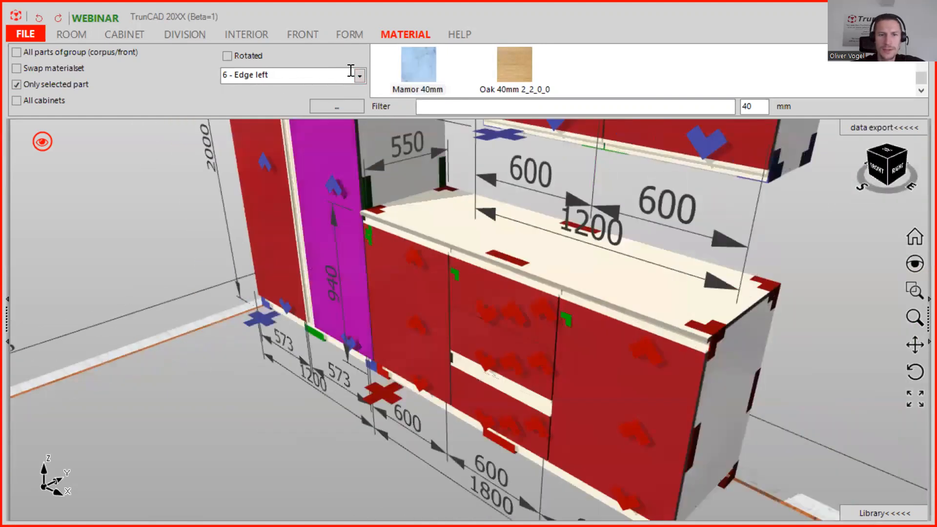
Set the application mode to 0 - completely and apply Marmor 40mm to the worktop.
click(359, 75)
click(292, 89)
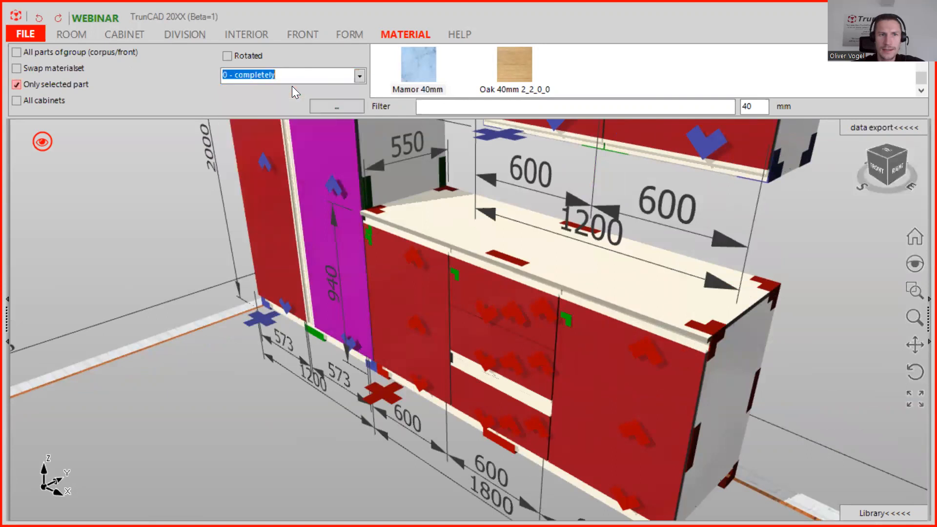
drag(415, 63, 437, 203)
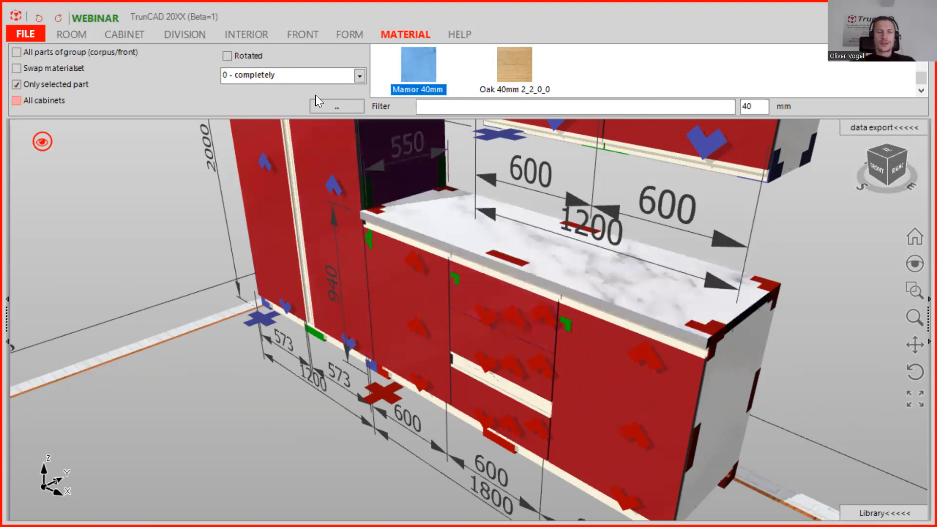
Turn off the touch-area markers in the 3D view.
scroll(712, 317, down, 1)
scroll(629, 288, down, 3)
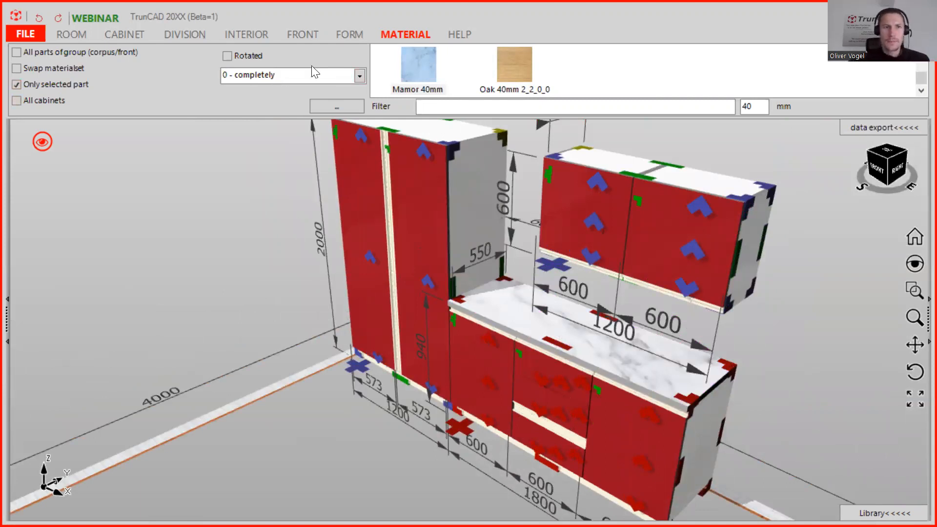
click(359, 76)
click(359, 76)
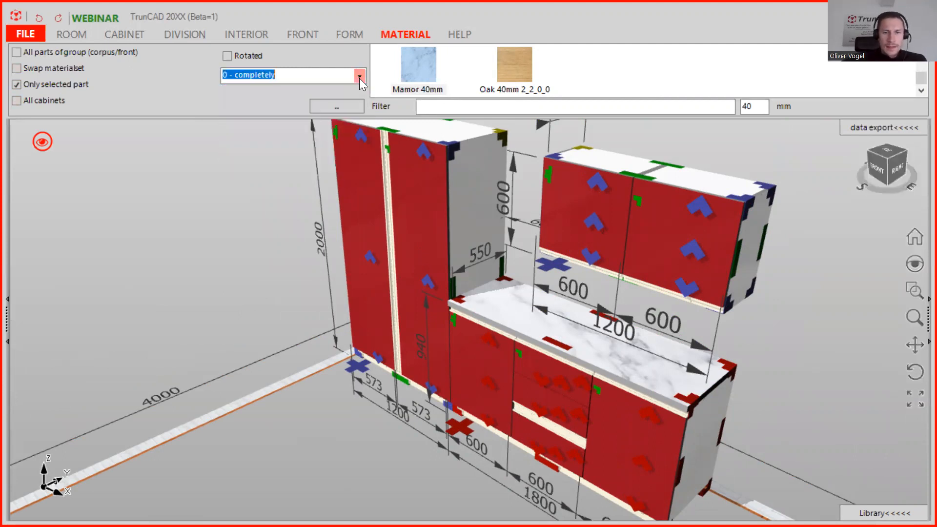
middle_drag(585, 267, 598, 222)
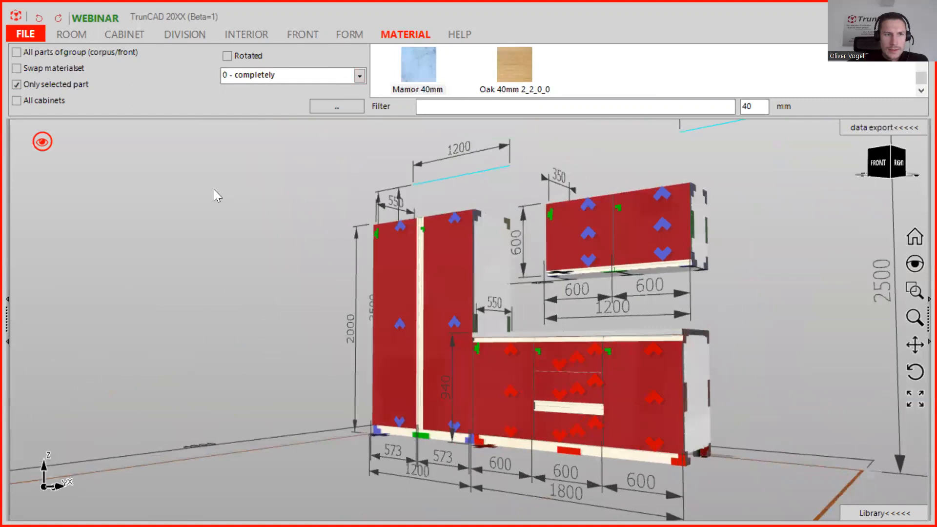
click(41, 144)
click(127, 200)
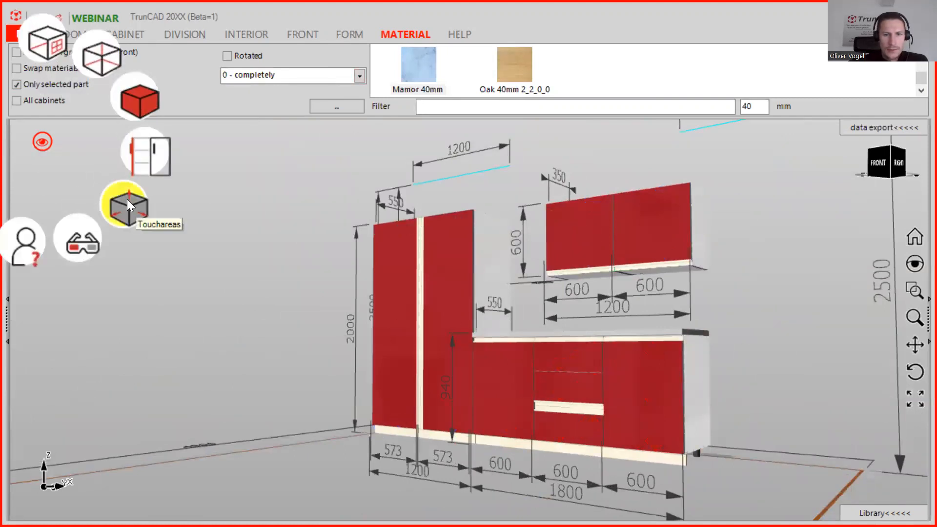
click(127, 200)
Display the cabinets with their doors and drawers open.
middle_drag(557, 282, 514, 281)
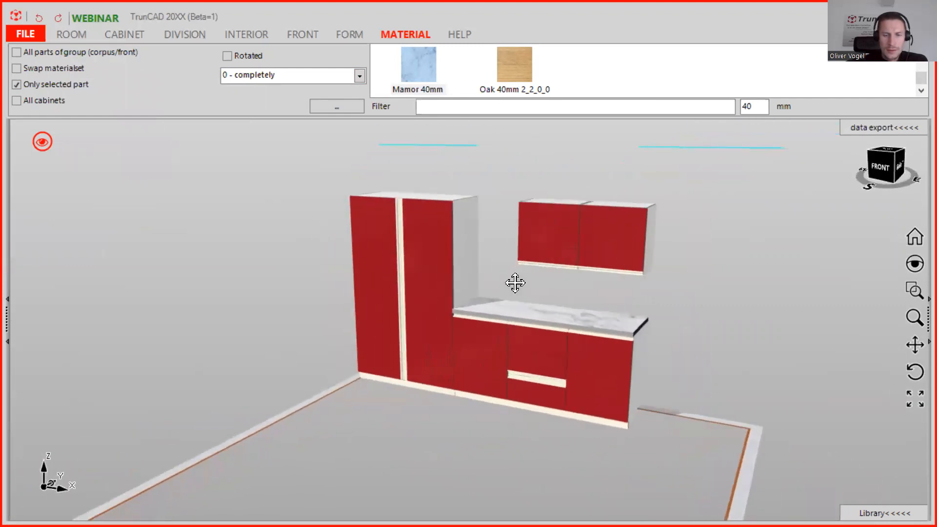
scroll(515, 283, up, 1)
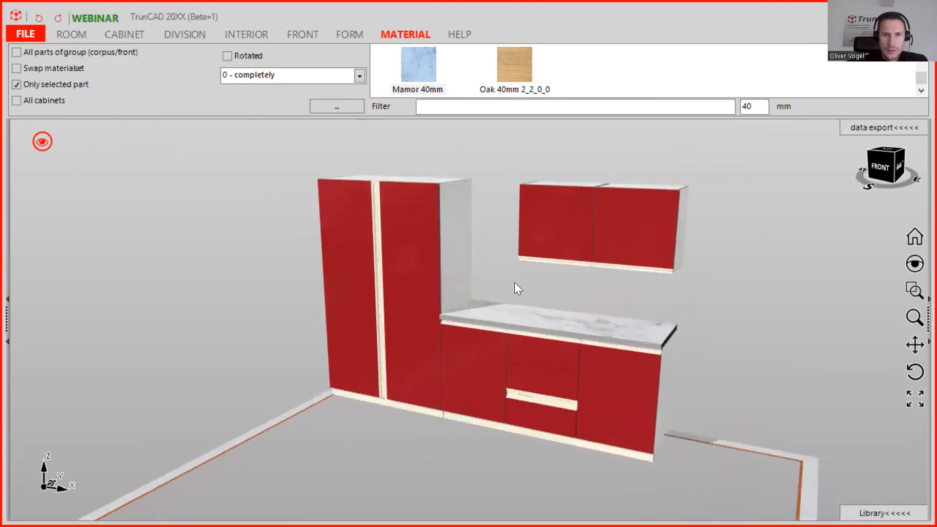
click(41, 142)
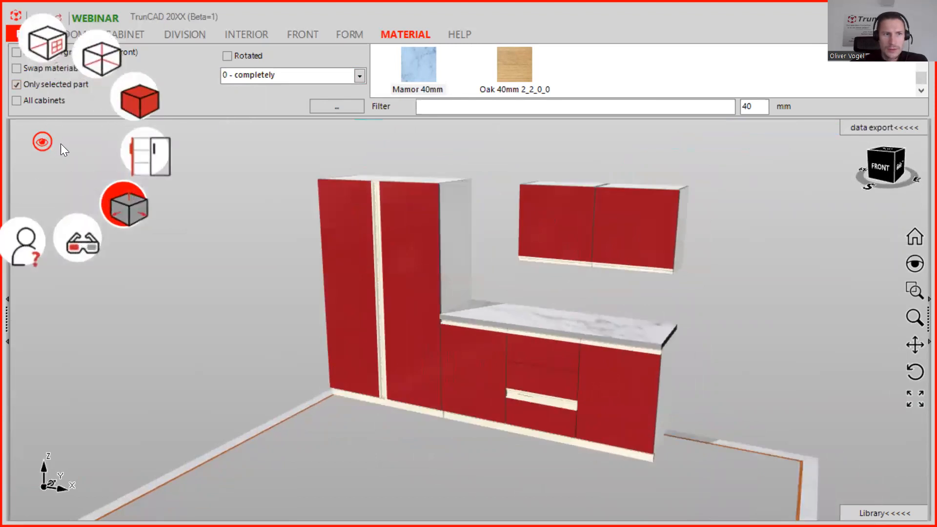
click(161, 157)
mouse_move(403, 218)
middle_down()
mouse_move(521, 213)
mouse_move(476, 237)
mouse_move(434, 226)
mouse_move(377, 188)
mouse_move(389, 208)
middle_up()
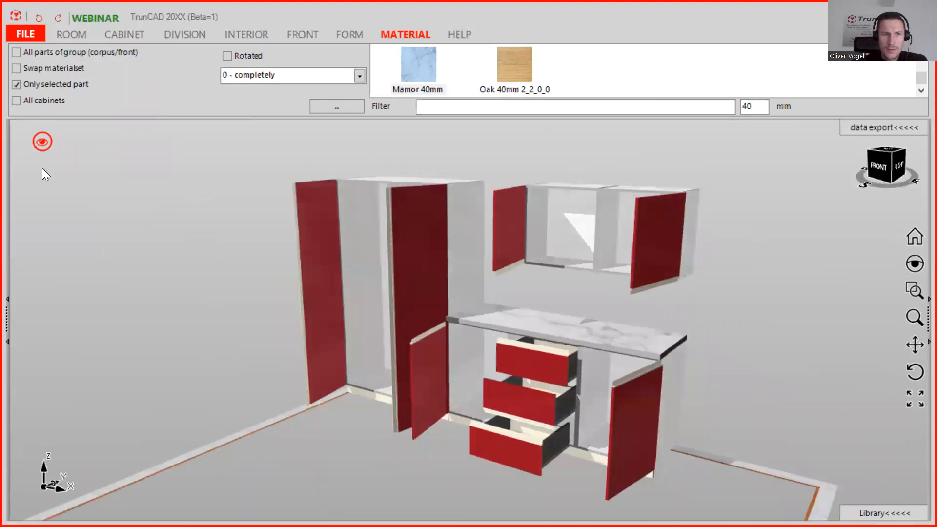
Cycle the front display from hidden fronts back to closed fronts.
click(43, 140)
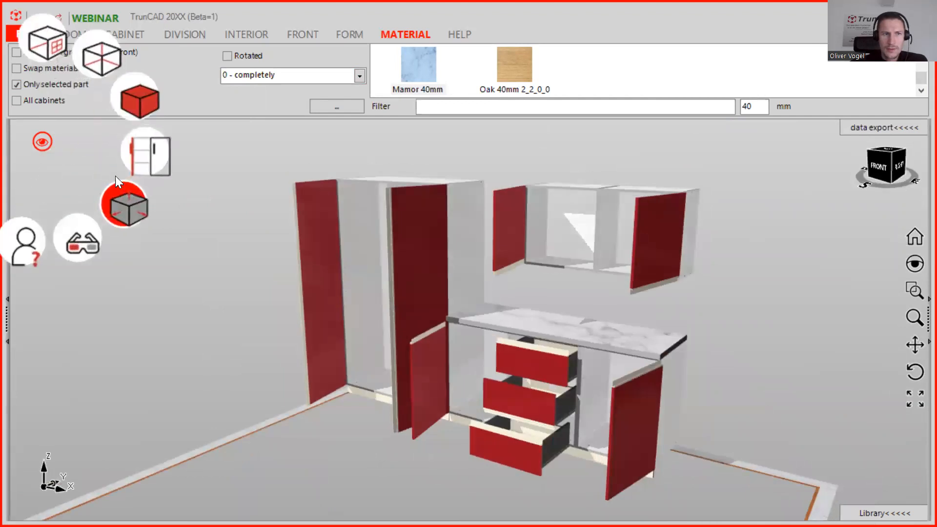
click(149, 147)
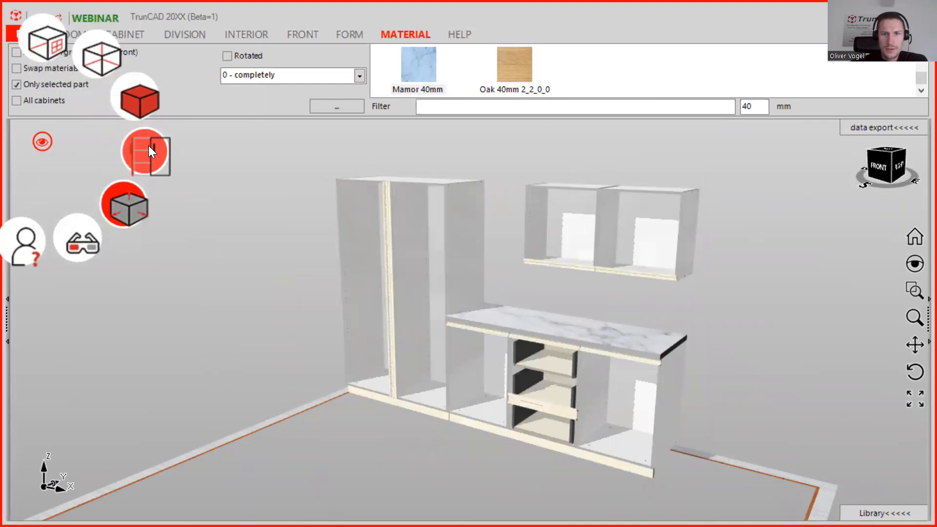
click(149, 148)
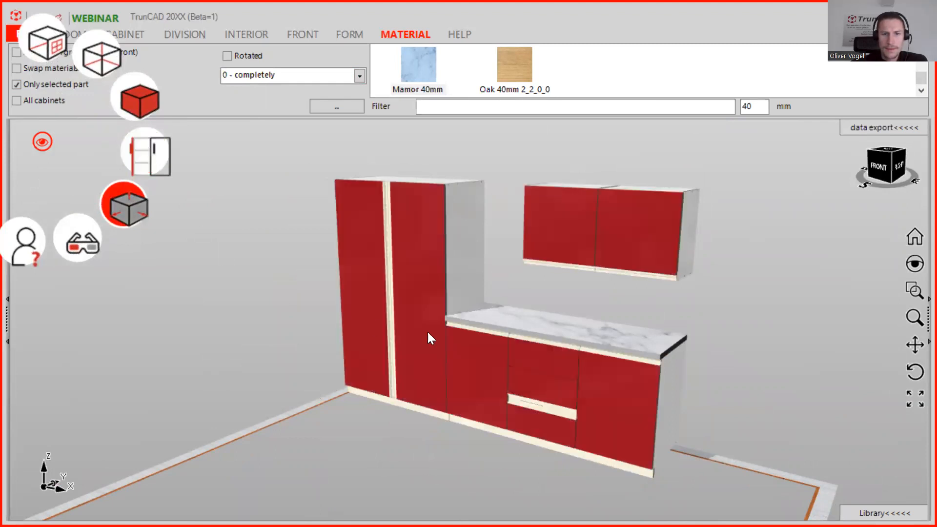
Open the help options.
scroll(589, 315, down, 1)
scroll(588, 314, up, 1)
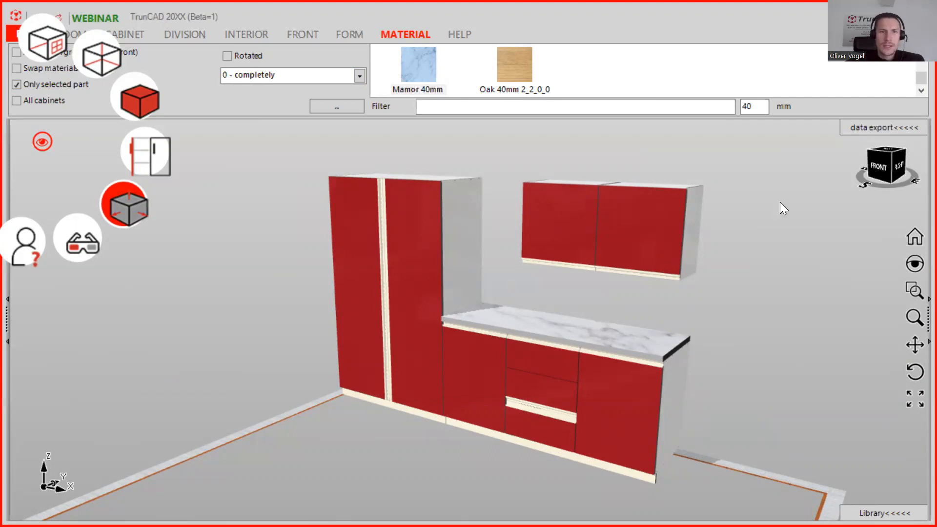
click(456, 33)
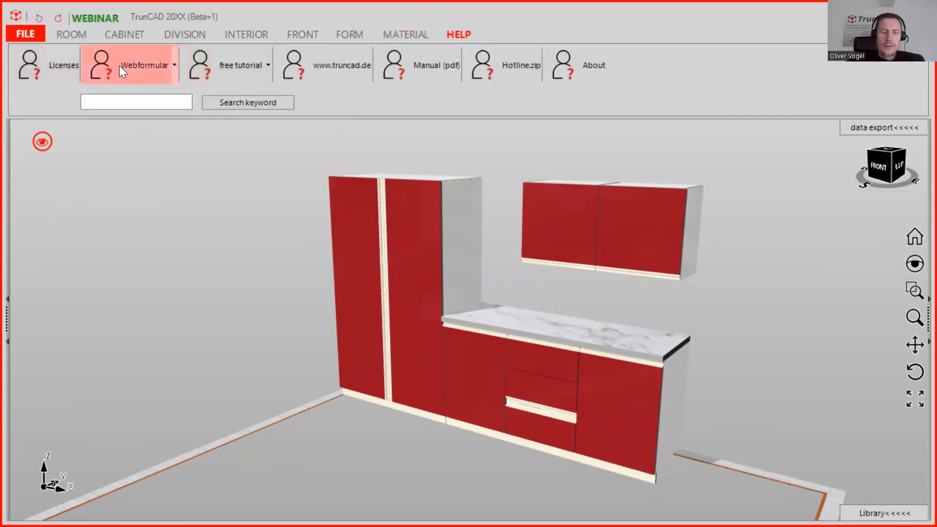